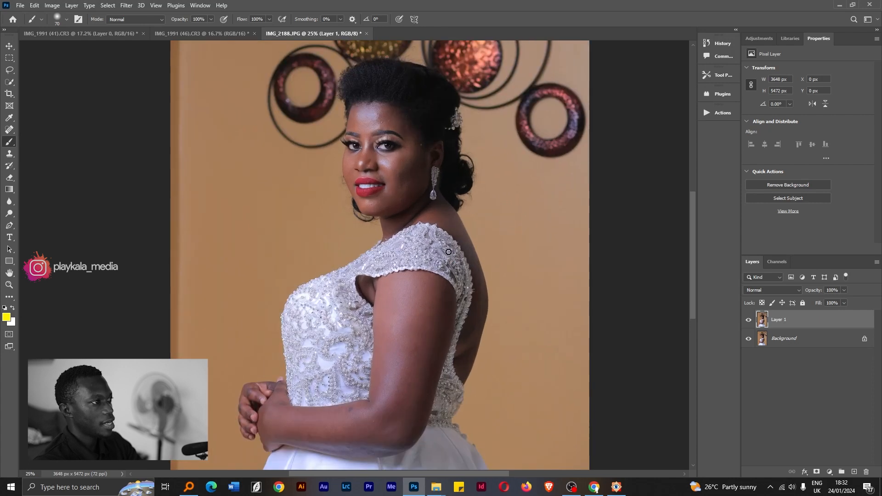
- Open the Liquify filter for Layer 1
key(ctrl+minus)
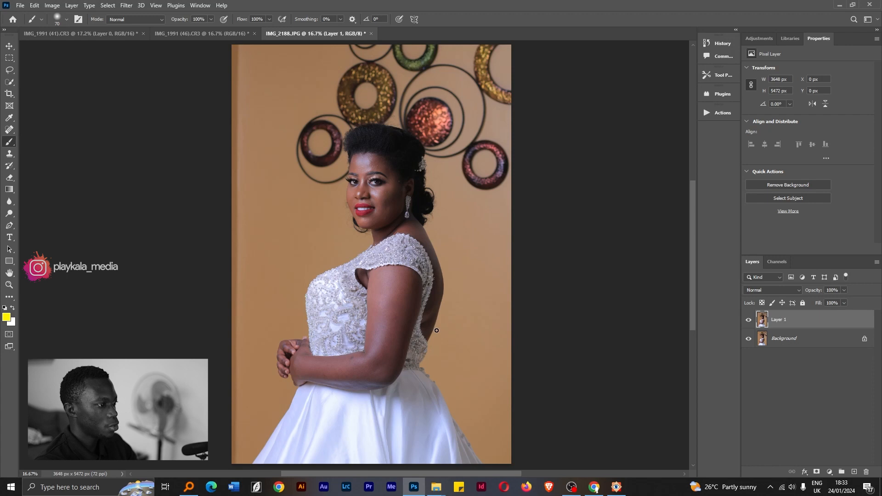
click(127, 6)
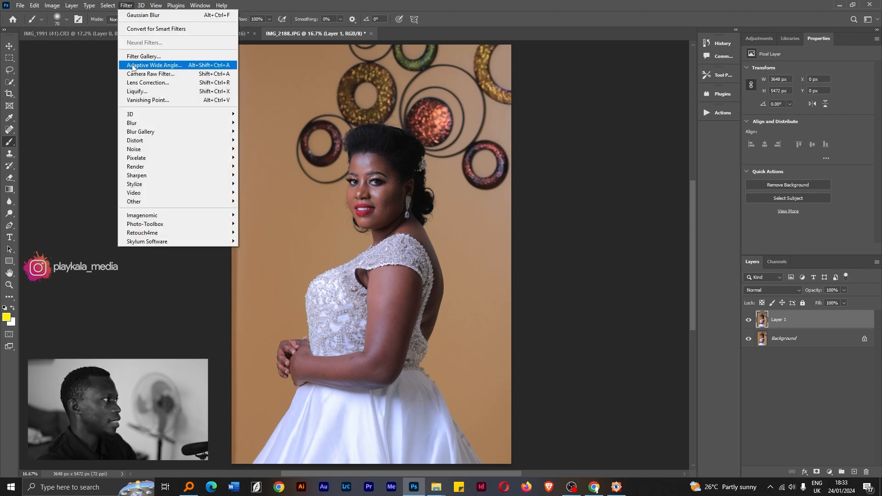
click(138, 91)
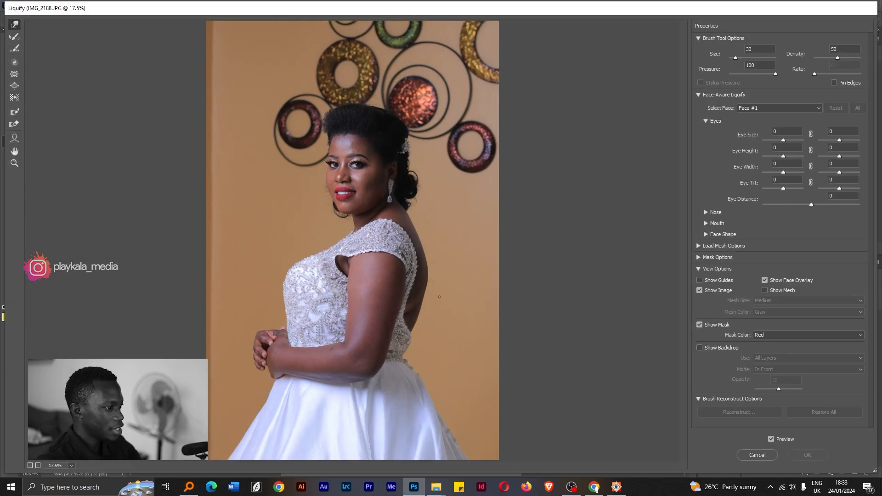
- Reshape the woman's lower back and waist contour using the Forward Warp brush at size 700
key(bracketright)
key(bracketright)
key(bracketright)
key(bracketright)
key(bracketright)
key(bracketright)
key(bracketright)
key(bracketright)
key(bracketright)
key(bracketright)
key(bracketright)
key(bracketright)
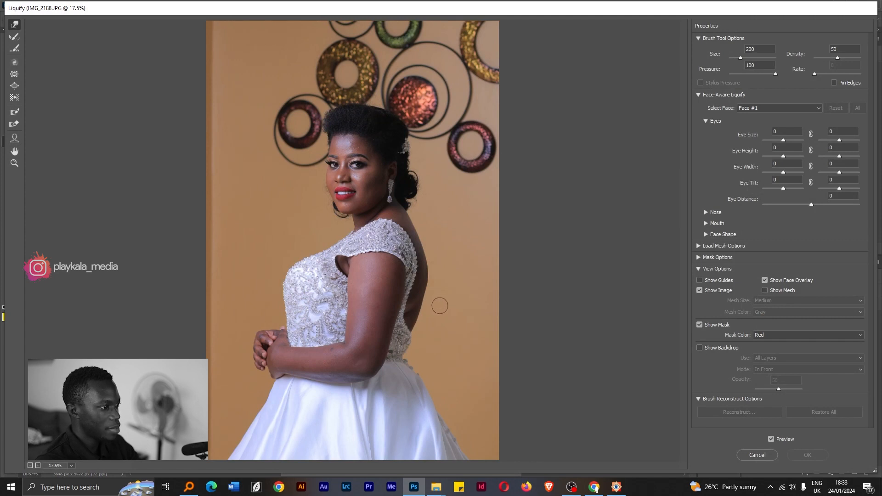
key(bracketright)
key(bracketright)
key(bracketright)
key(bracketright)
drag(427, 315, 436, 284)
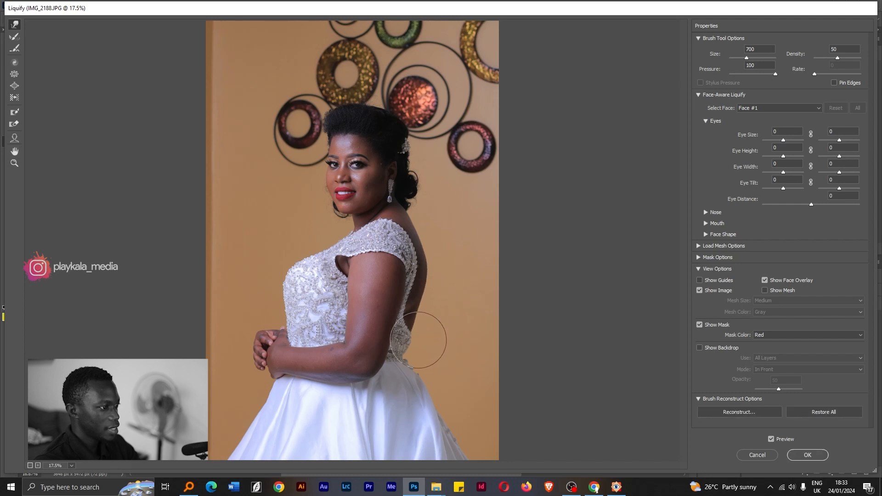
- Refine the waist contour behind the arm with warp brush sizes from 250 to 400, and compare it with the original
key(bracketleft)
key(bracketleft)
key(bracketleft)
key(bracketleft)
key(bracketleft)
key(bracketleft)
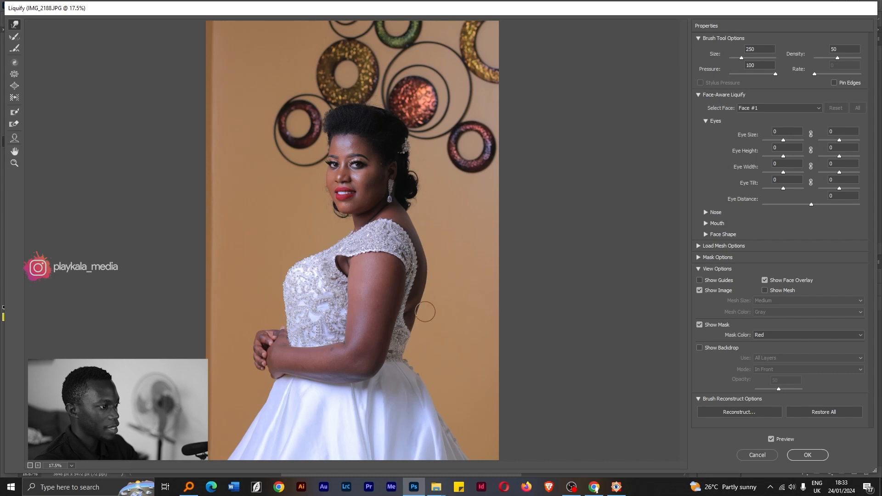
key(bracketright)
key(bracketright)
key(bracketright)
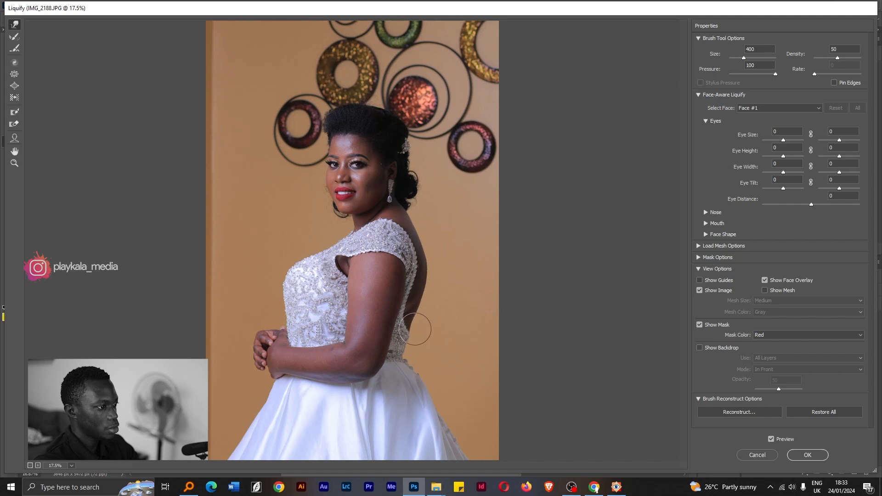
key(bracketleft)
key(bracketleft)
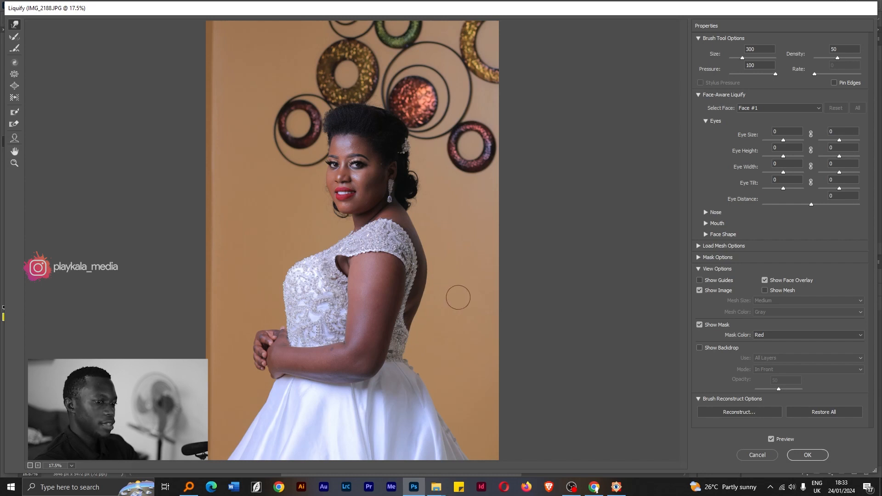
click(771, 439)
click(771, 439)
click(771, 439)
click(771, 439)
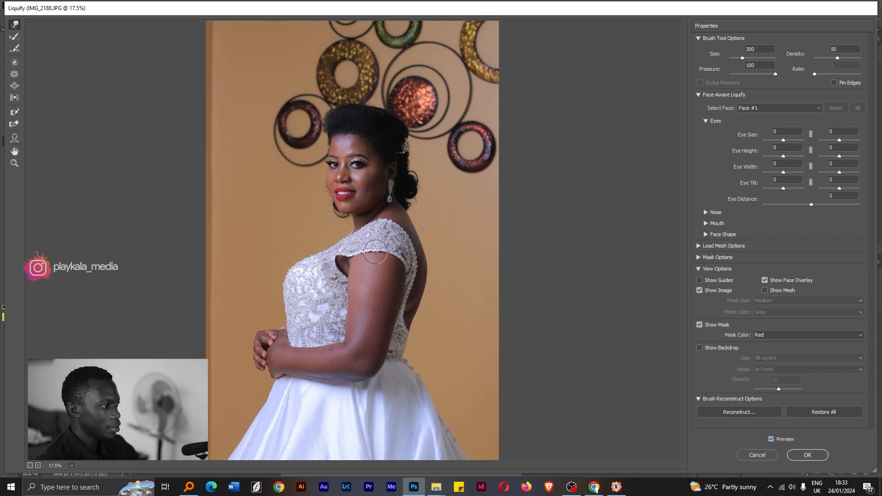
- Push the dress edge at the armhole toward the arm with the warp brush at size 200 to narrow the gap
scroll(340, 248, up, 2)
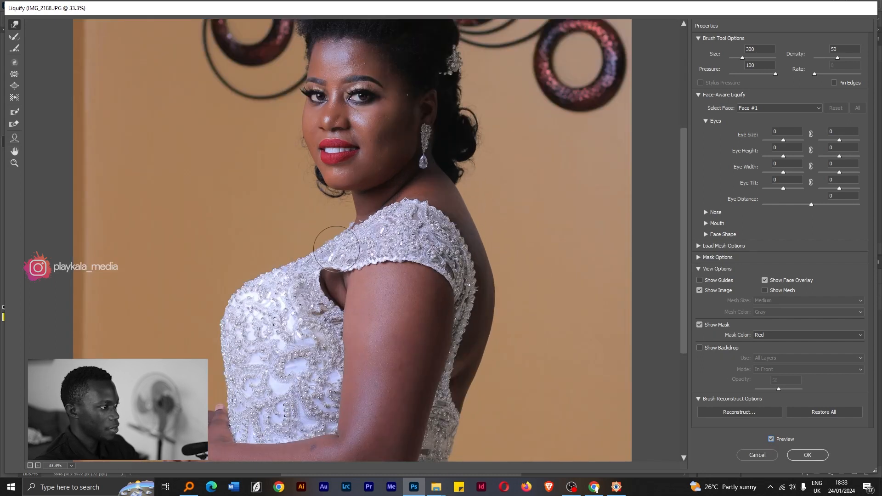
key(bracketleft)
key(bracketleft)
key(bracketleft)
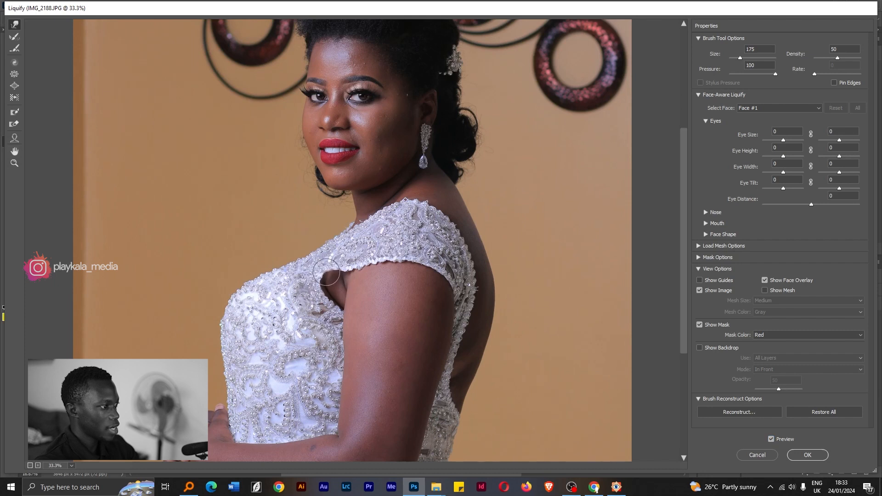
key(bracketright)
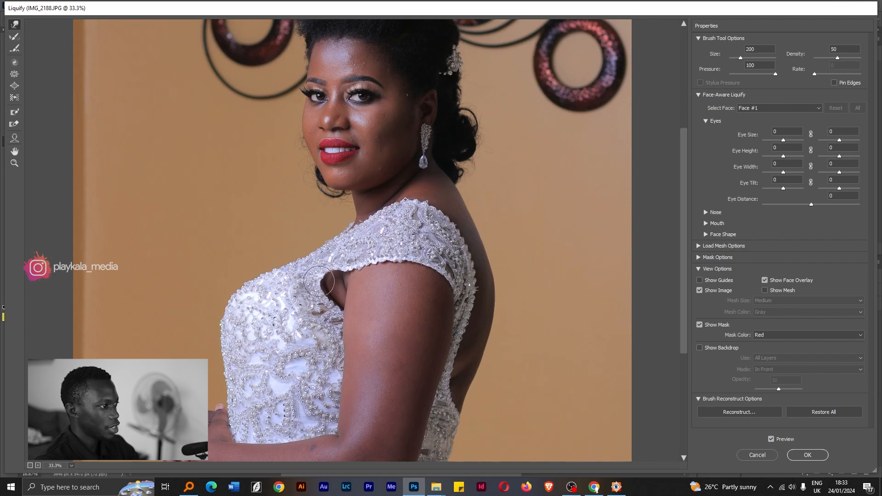
drag(317, 283, 320, 288)
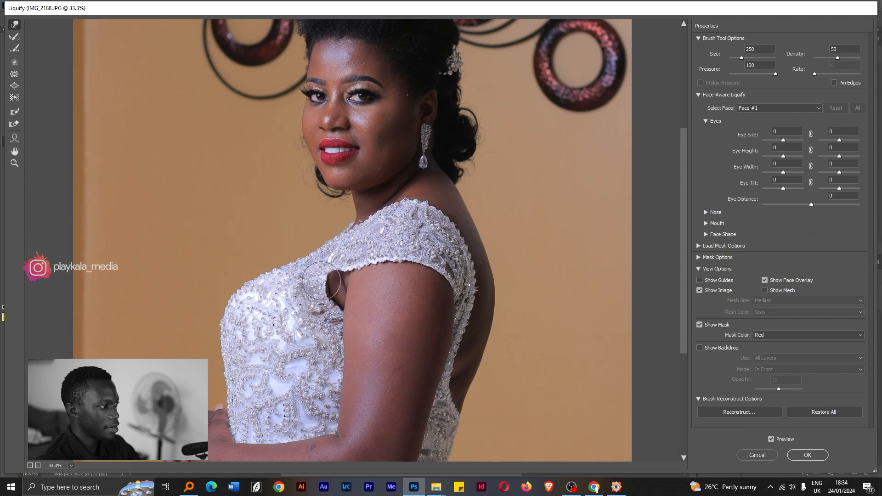
- Refine the curve of the armhole edge with warp brush sizes from 125 to 175
key(bracketleft)
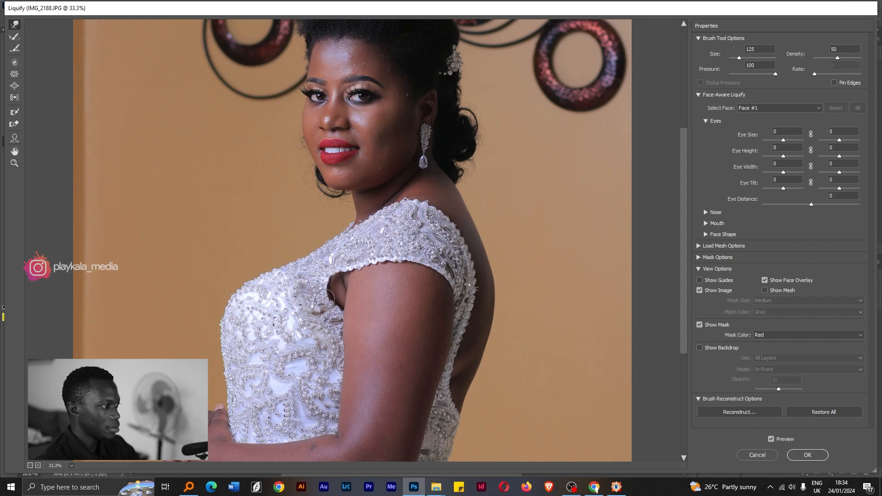
key(bracketright)
key(bracketright)
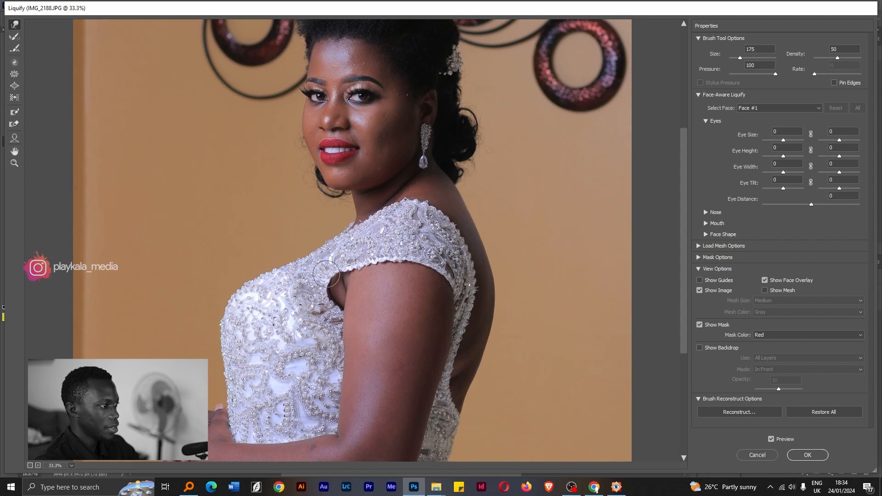
key(bracketleft)
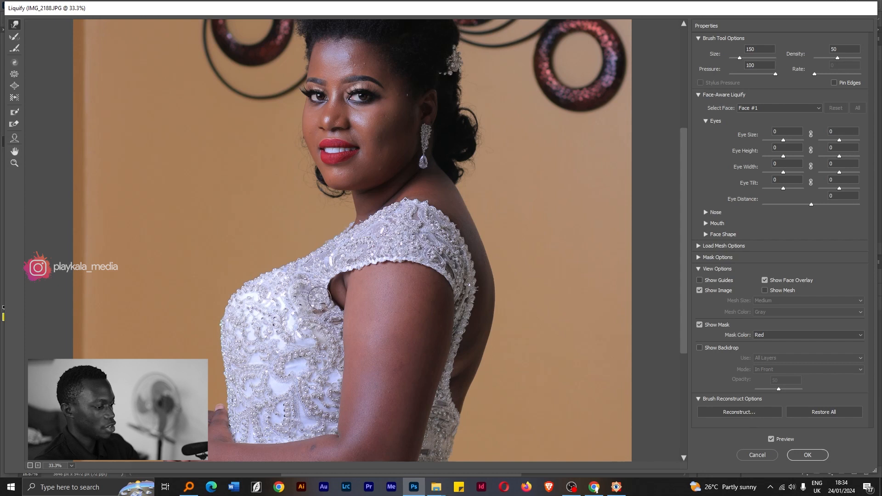
- Touch up the bodice beside the armhole with the warp brush at size 250, and reduce the brush to 150
key(ctrl+minus)
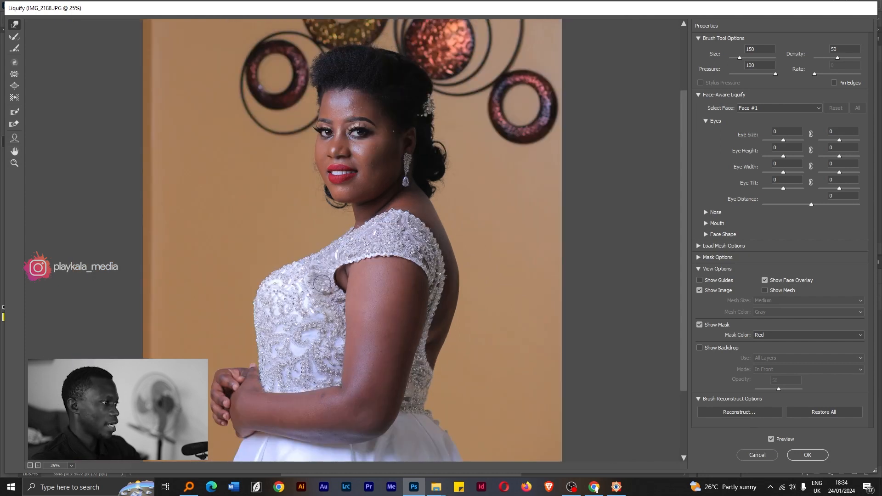
key(bracketright)
key(bracketright)
key(bracketright)
key(bracketright)
key(bracketright)
key(bracketright)
key(bracketright)
key(bracketright)
key(bracketright)
key(bracketright)
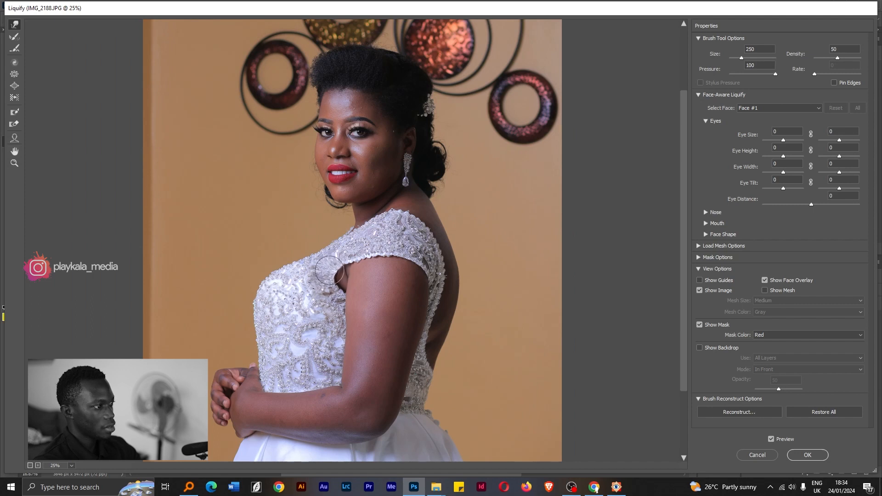
key(bracketleft)
key(bracketleft)
key(bracketleft)
key(bracketleft)
key(bracketleft)
key(bracketleft)
key(bracketleft)
key(bracketleft)
key(bracketleft)
key(bracketleft)
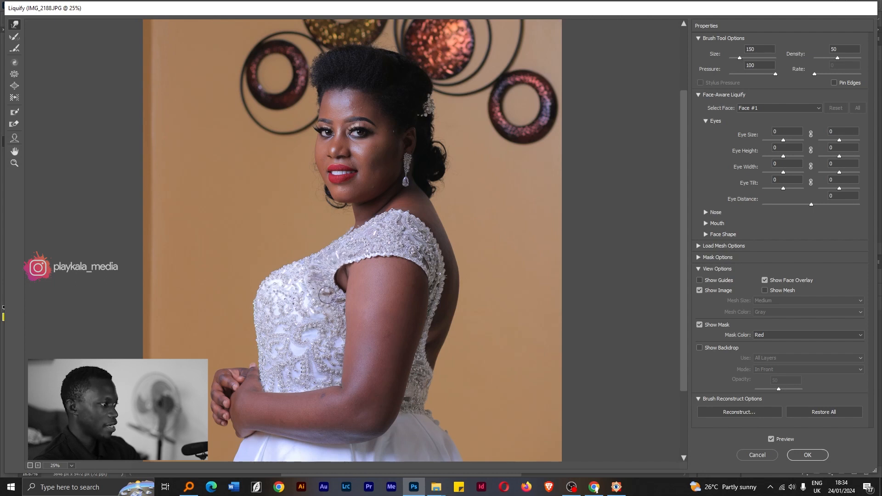
- Reshape the front of the bodice above the hands with the warp brush at size 500, and reduce the brush to 300
key(ctrl+minus)
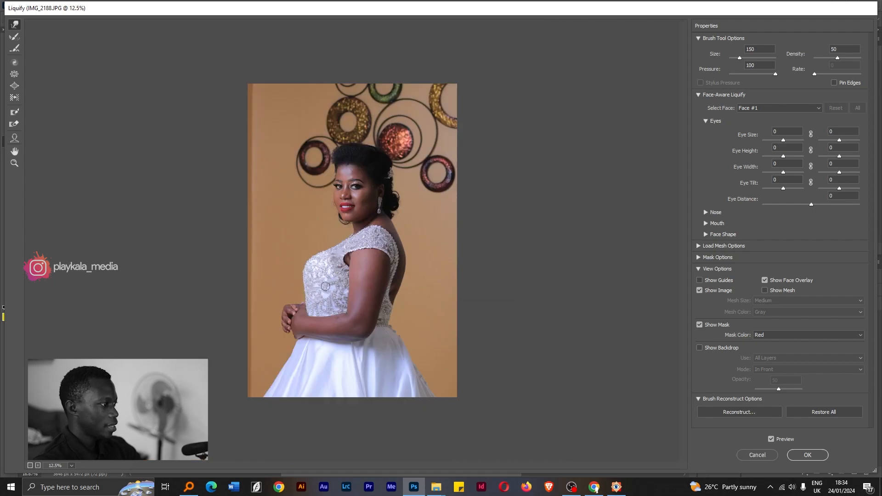
key(ctrl+plus)
key(ctrl+plus)
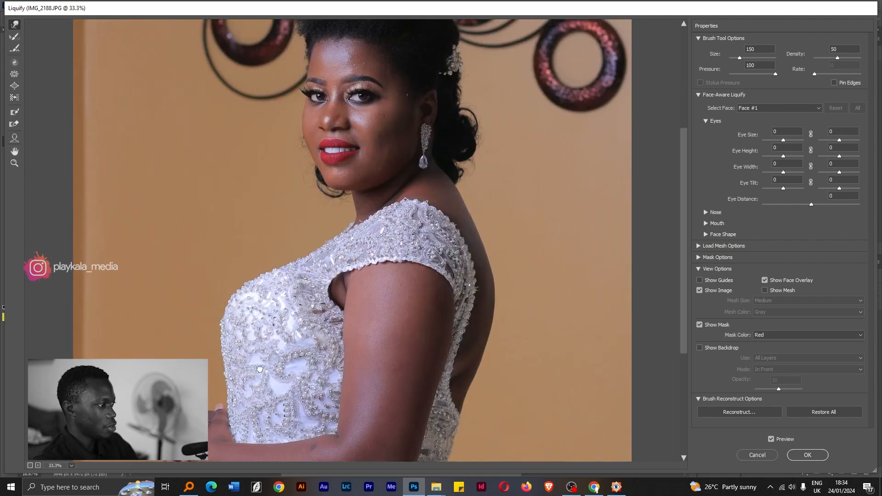
drag(260, 370, 321, 271)
key(ctrl+minus)
key(ctrl+minus)
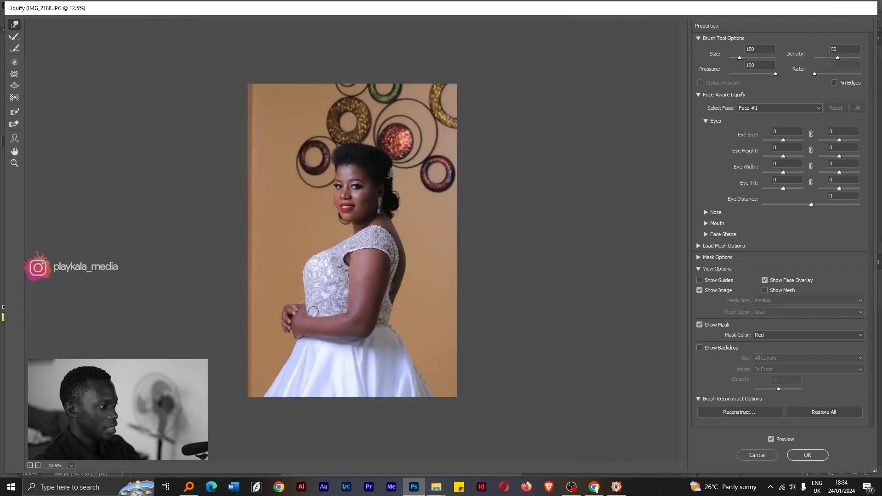
key(bracketright)
key(bracketright)
key(bracketright)
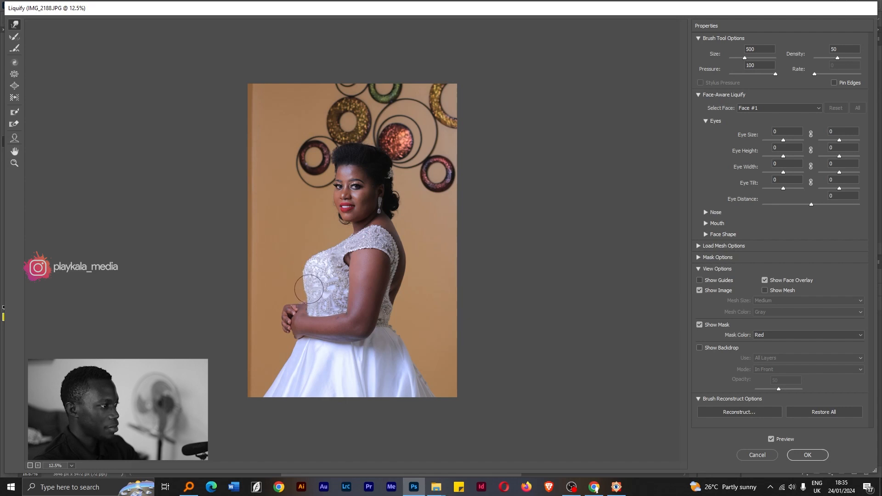
key(bracketleft)
key(bracketleft)
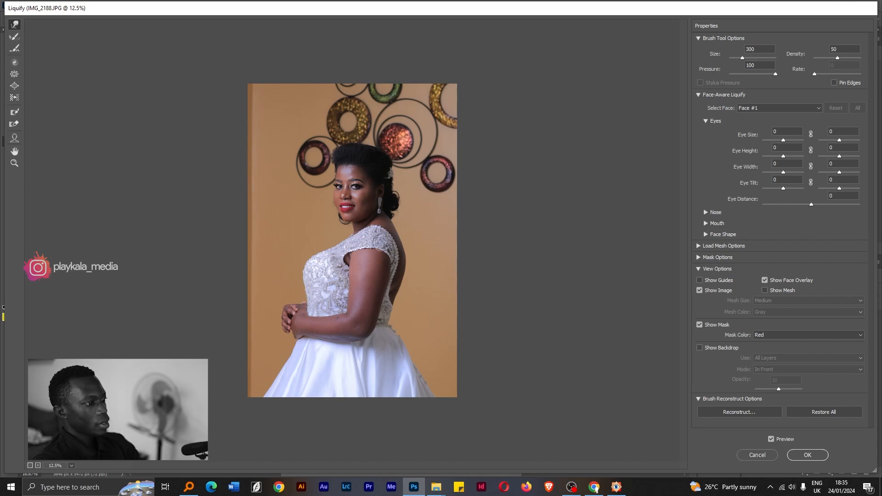
- Push the back edge of the skirt outward near the bottom of the photo with the warp brush at size 900
key(bracketright)
key(bracketright)
key(bracketright)
key(bracketright)
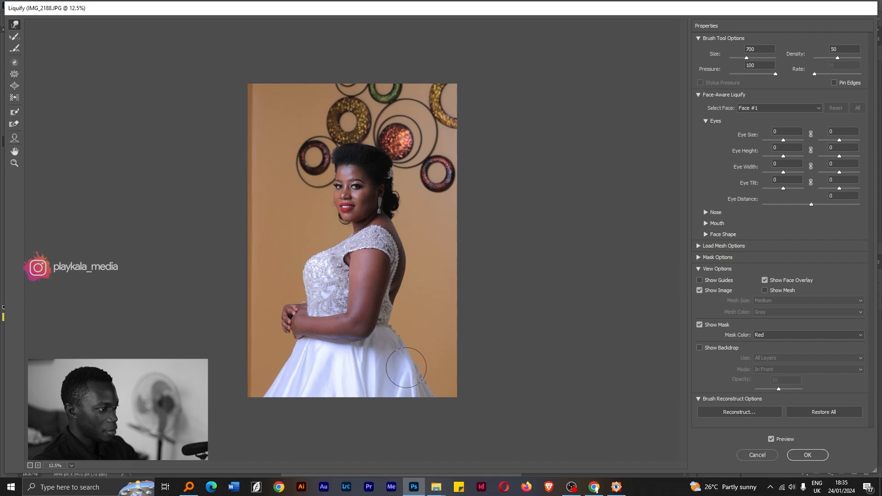
key(bracketright)
key(bracketright)
drag(419, 388, 427, 391)
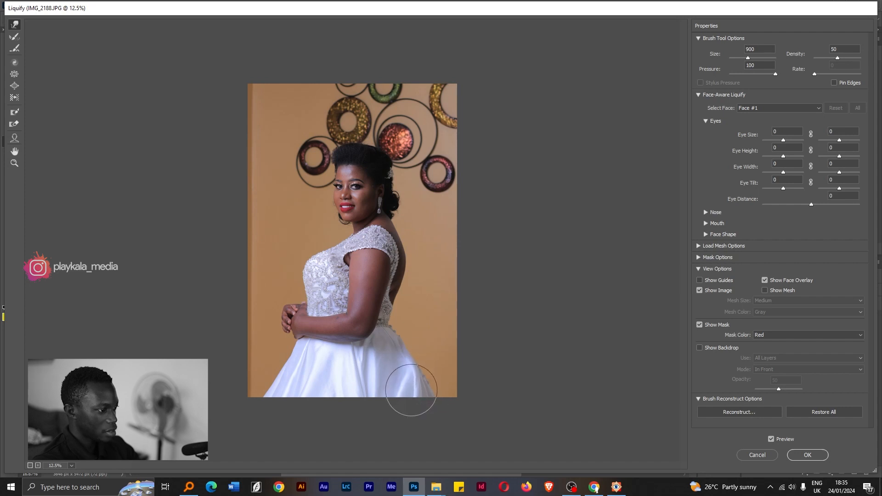
- Smooth the back edge of the skirt with the warp brush at size 400, and enlarge the brush to 500
key(bracketleft)
key(bracketleft)
key(bracketleft)
key(bracketleft)
key(bracketleft)
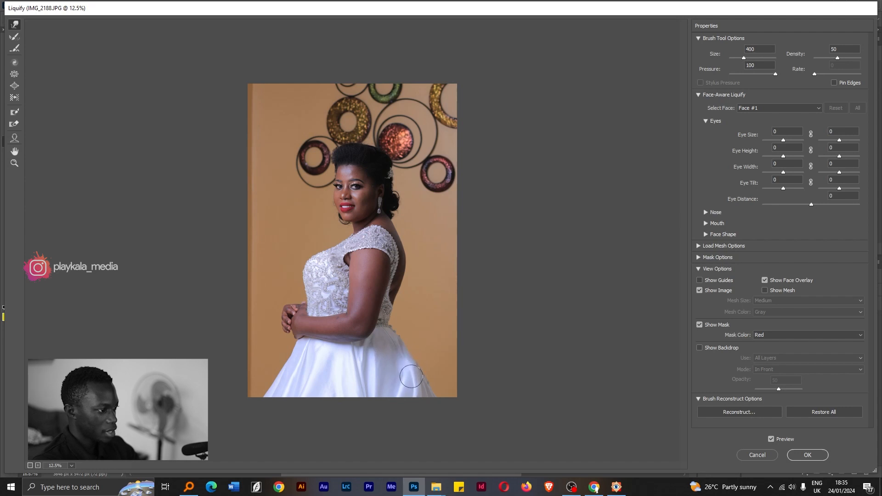
key(bracketleft)
key(bracketright)
key(bracketright)
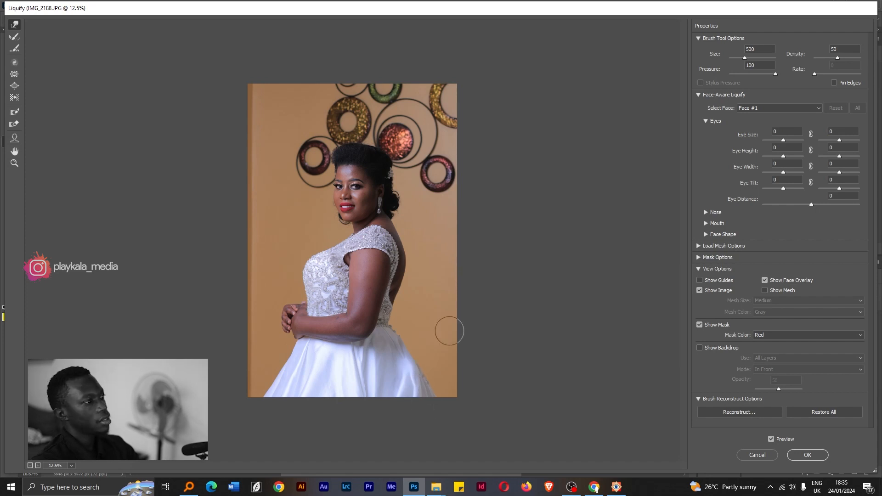
- Compare the reshaped figure with the original photo and apply the Liquify changes
click(771, 439)
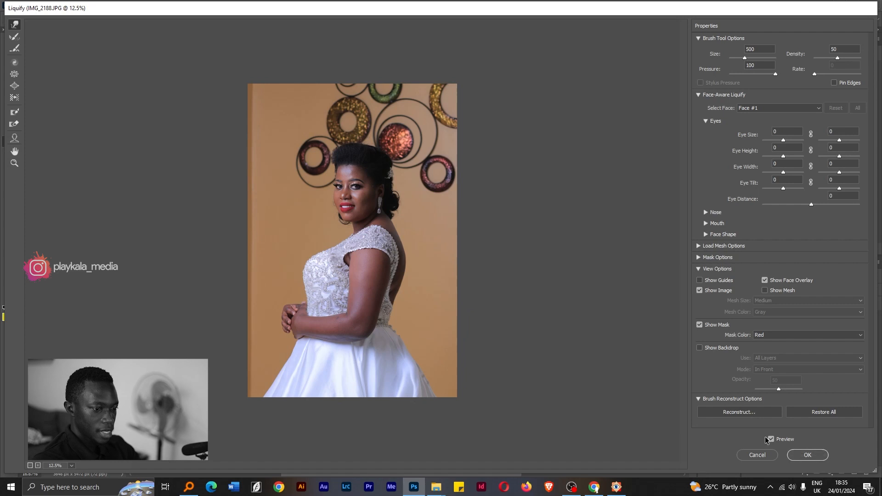
click(771, 439)
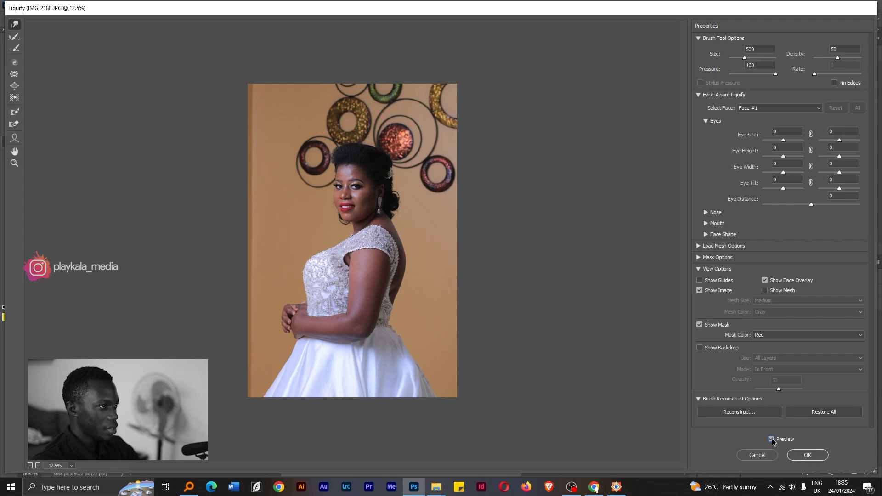
click(772, 440)
click(771, 440)
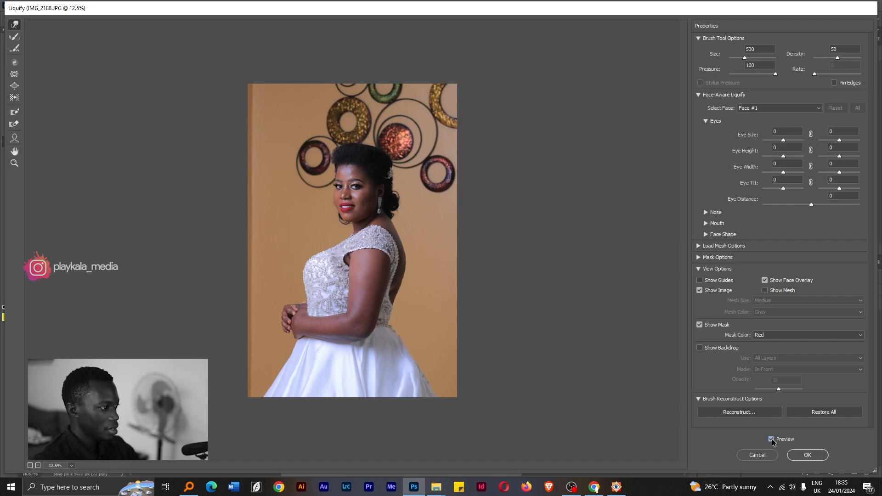
click(807, 455)
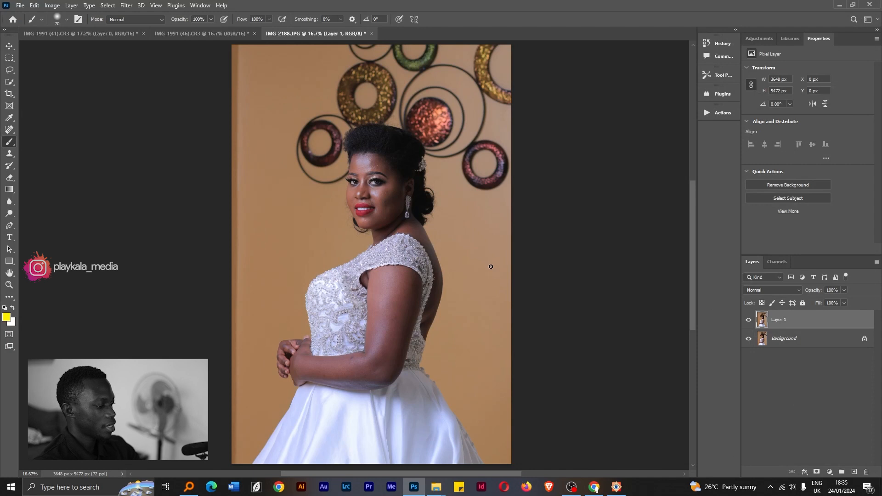
key(ctrl+minus)
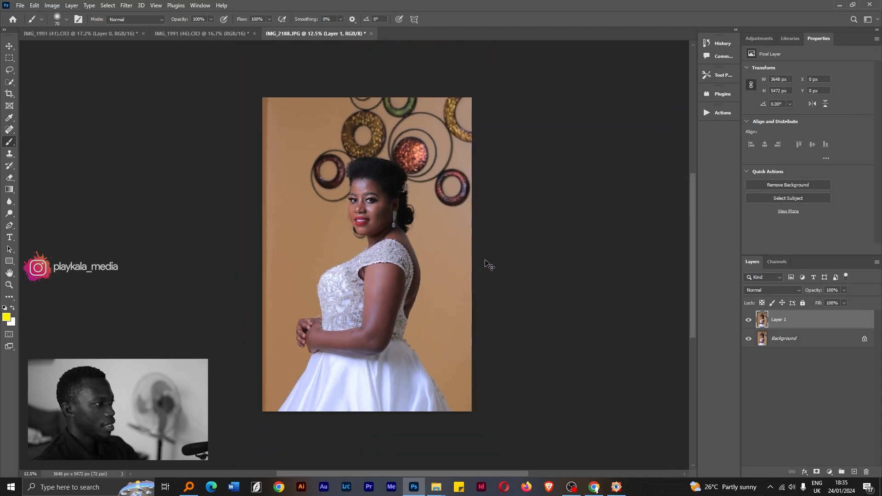
key(ctrl+plus)
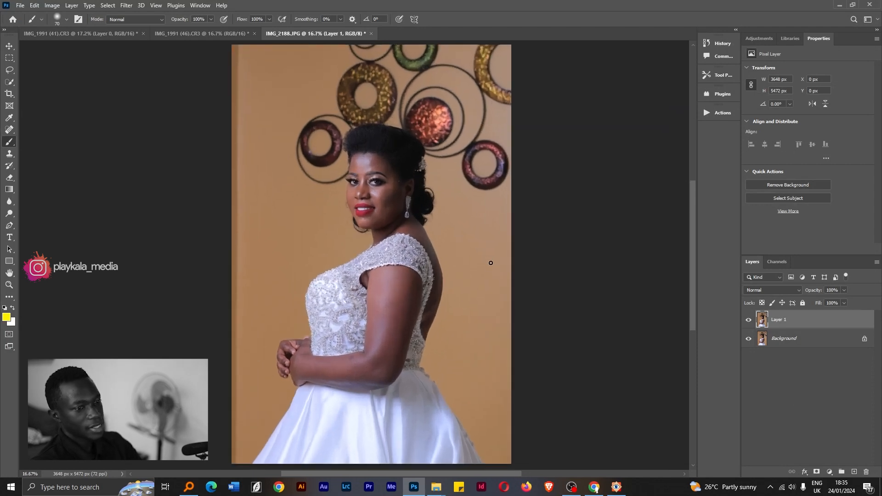
drag(460, 256, 464, 265)
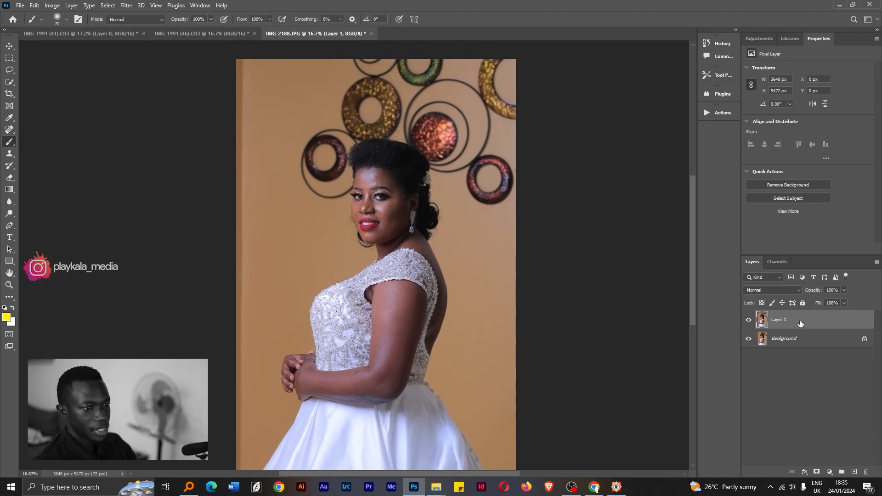
- Duplicate Layer 1 and remove the blemishes on the woman's forehead with the Spot Healing Brush at size 25
key(ctrl+j)
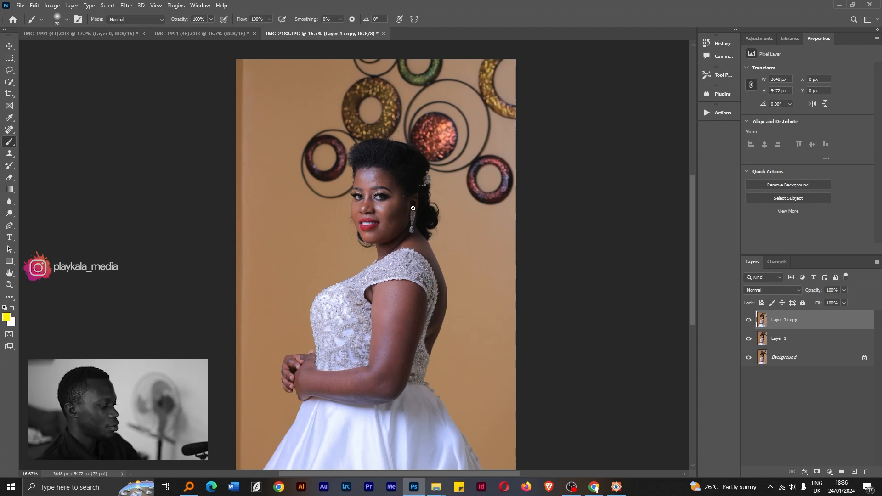
key(ctrl+plus)
key(ctrl+plus)
key(ctrl+plus)
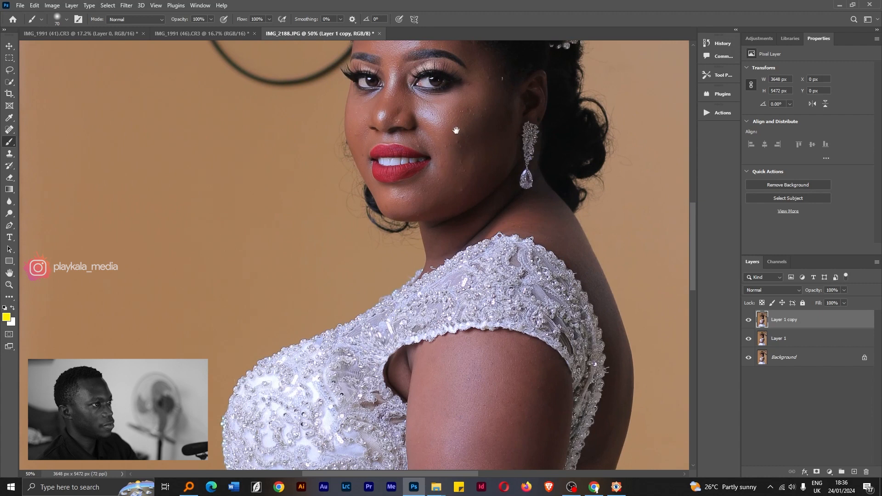
drag(455, 131, 430, 243)
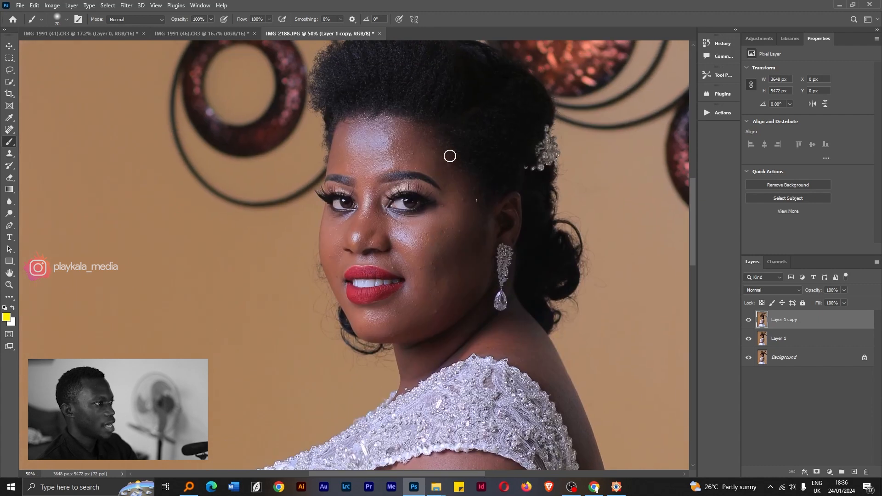
click(9, 132)
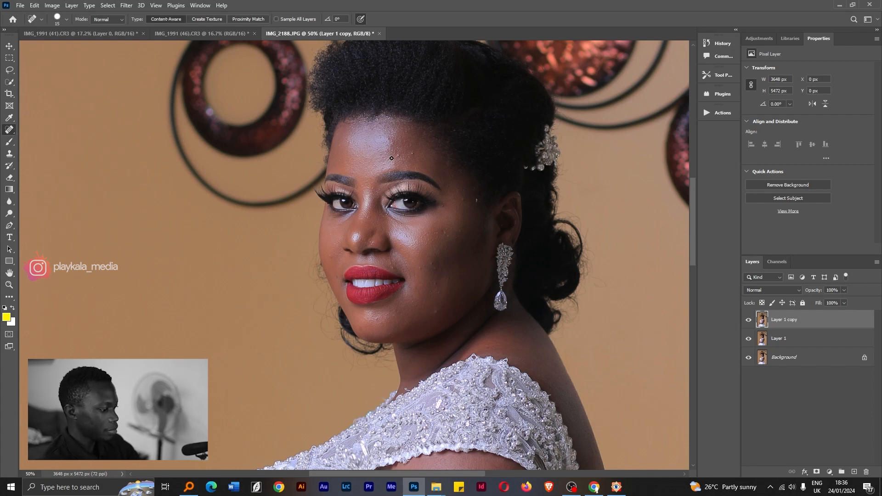
key(bracketright)
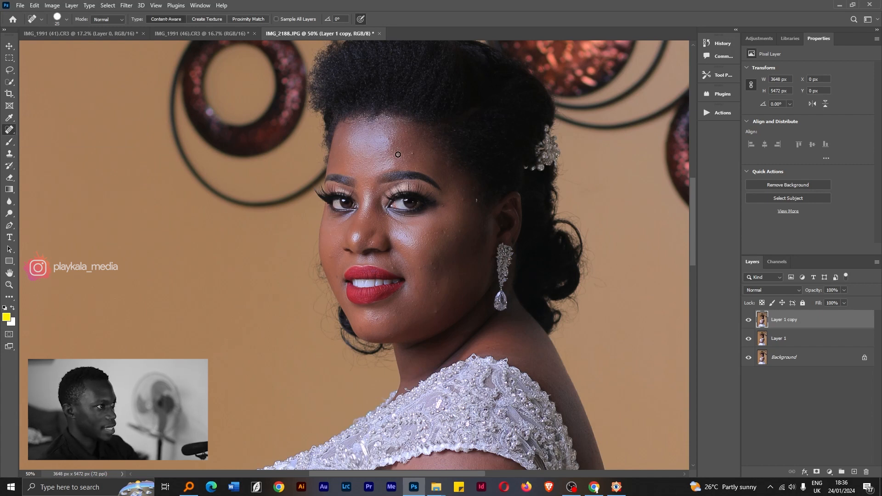
click(398, 155)
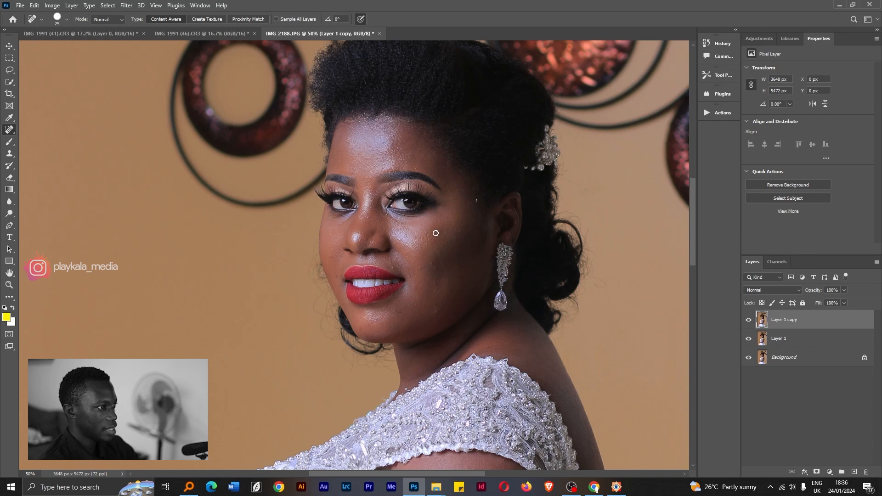
- Remove the remaining blemishes on the woman's cheek, reducing the Spot Healing Brush to size 20
click(436, 267)
key(bracketleft)
key(bracketright)
key(bracketleft)
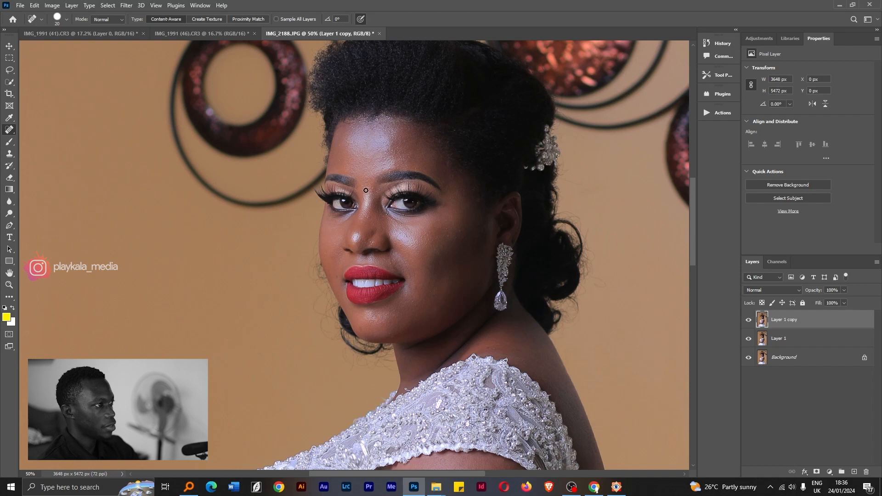
click(452, 236)
- Remove the dark spots on the woman's forearm and elbow with a larger Spot Healing Brush
drag(493, 319, 425, 46)
drag(480, 282, 428, 333)
drag(390, 366, 507, 165)
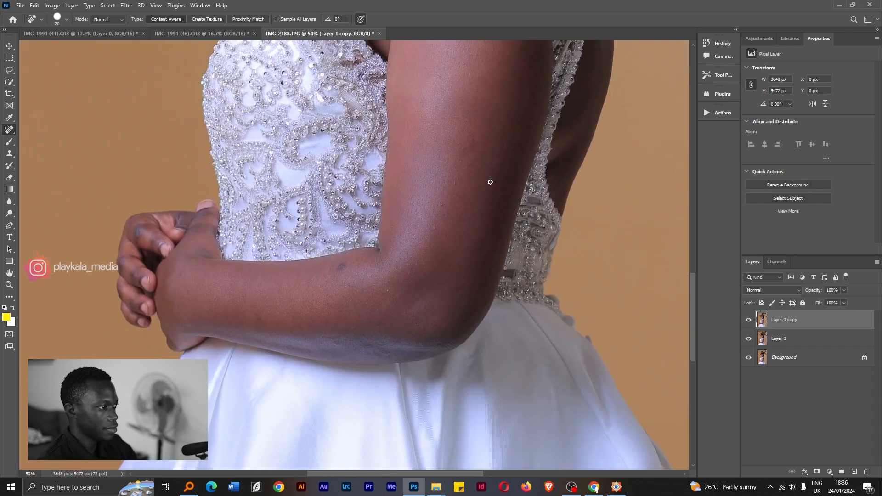
key(bracketright)
click(340, 266)
click(457, 291)
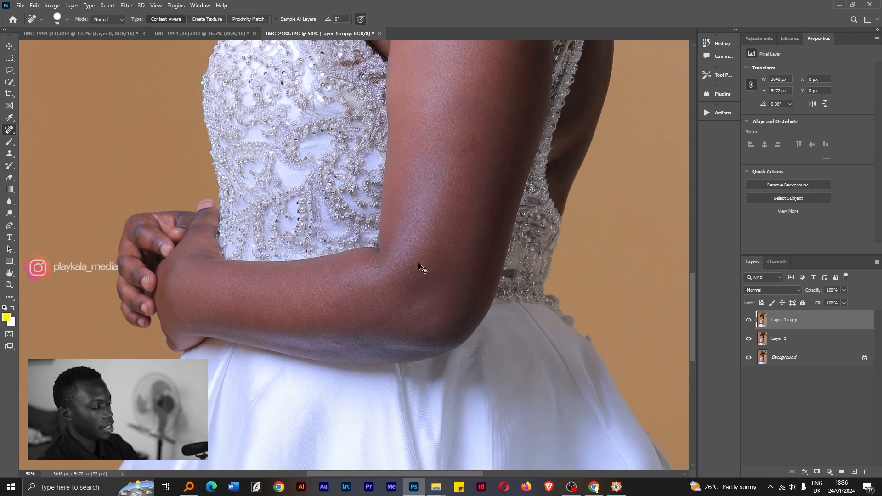
- In the Camera Raw Filter, set Exposure to +0.20, Highlights to -34, Shadows to +28, Whites to +12 and Blacks to -18
scroll(419, 261, down, 4)
drag(389, 201, 399, 283)
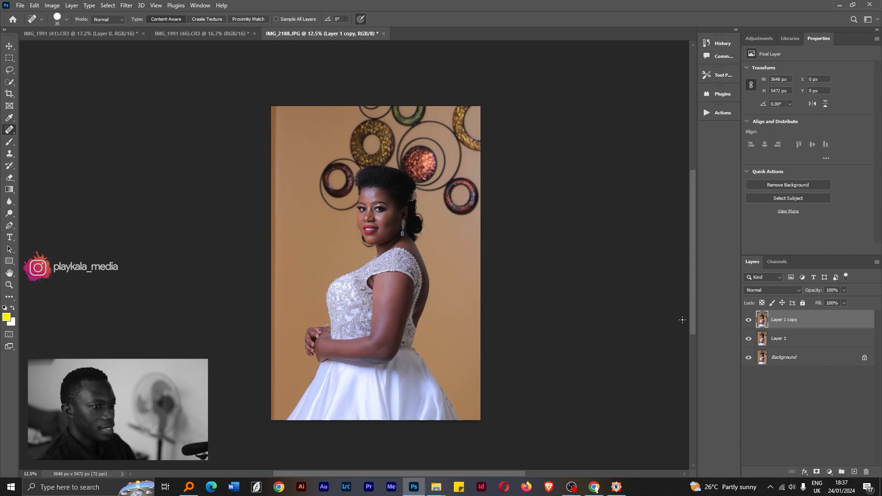
click(125, 5)
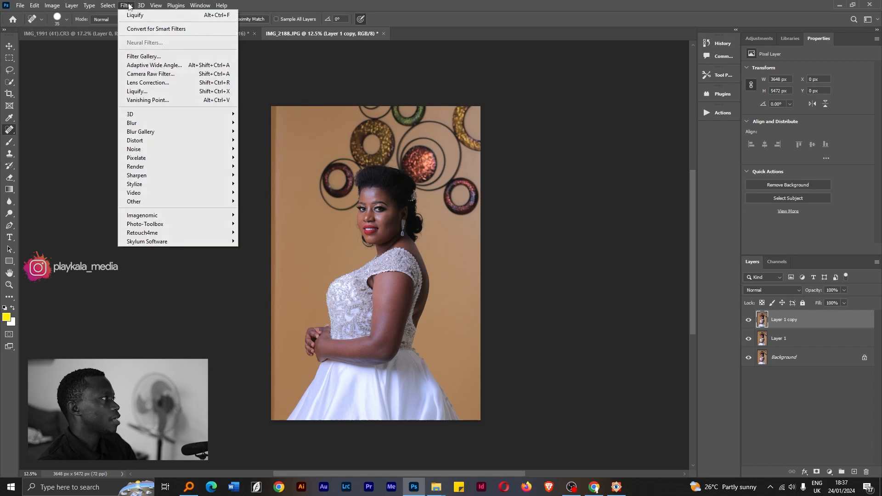
click(186, 76)
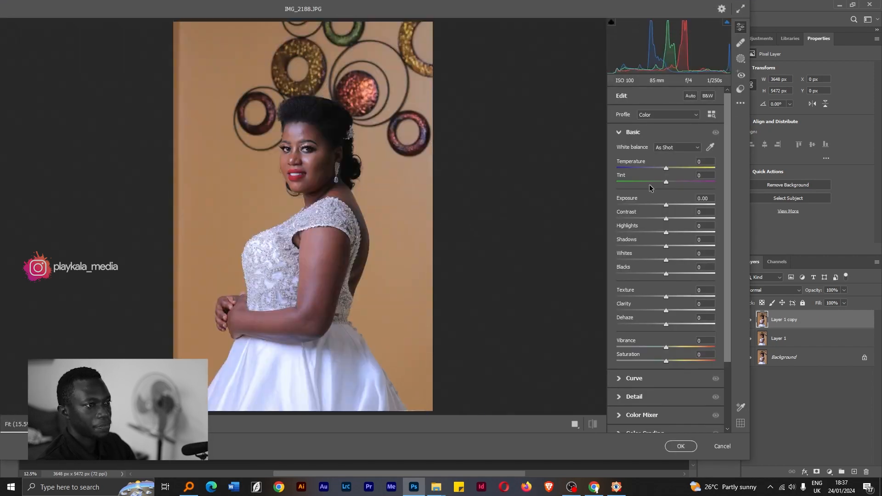
drag(666, 205, 668, 206)
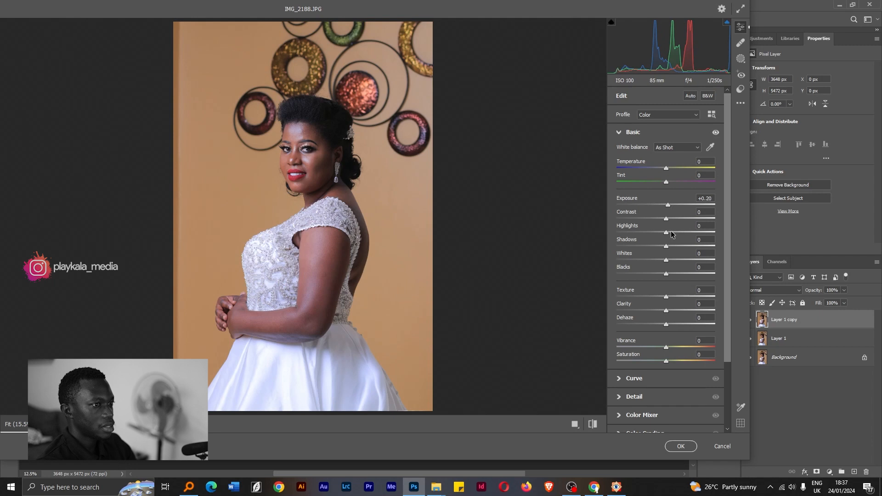
mouse_move(666, 246)
mouse_down()
mouse_move(681, 248)
mouse_move(672, 261)
mouse_up()
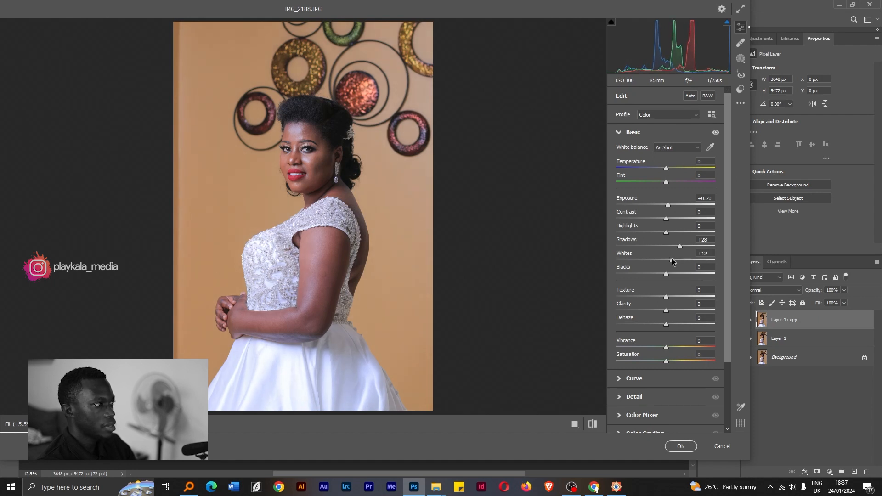
click(657, 274)
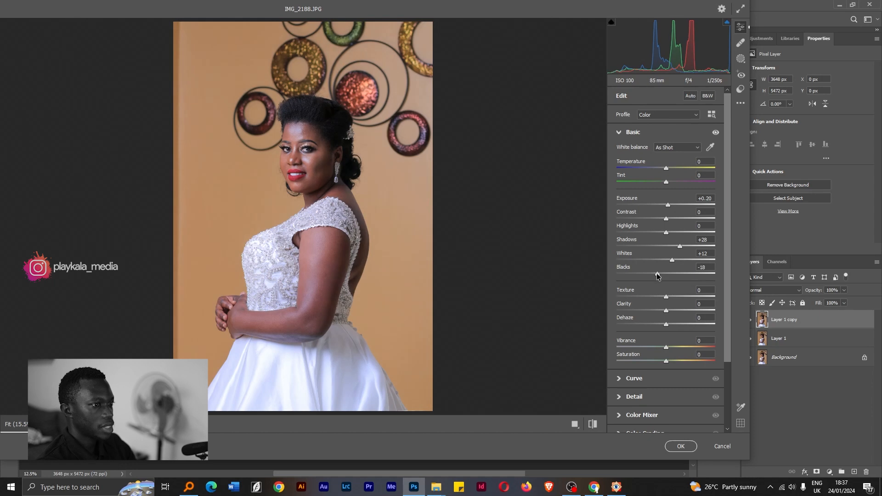
mouse_move(655, 232)
mouse_down()
mouse_move(639, 235)
mouse_move(648, 238)
mouse_up()
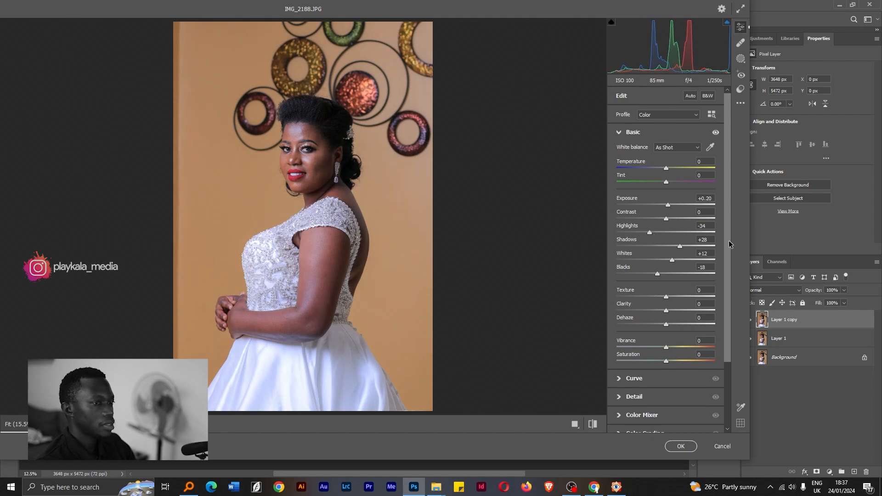
- Adjust the white balance to Temperature +6 and Tint -7
scroll(725, 242, down, 1)
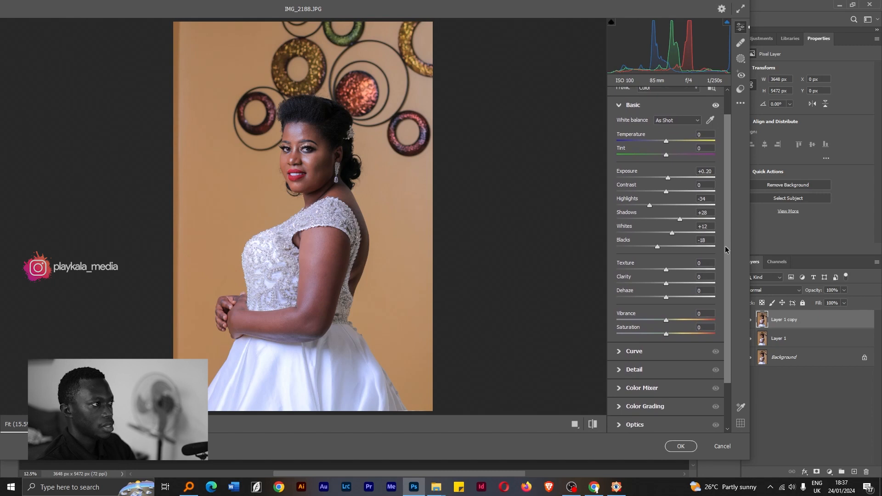
scroll(725, 249, up, 2)
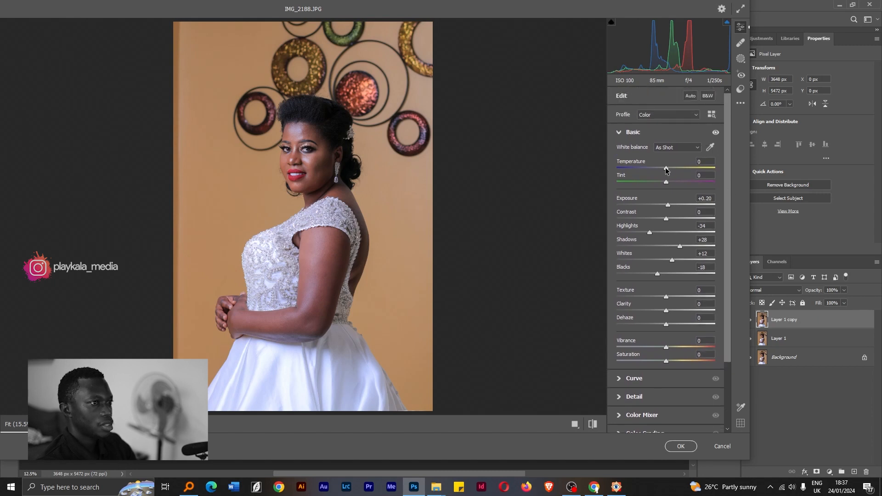
drag(666, 170, 668, 171)
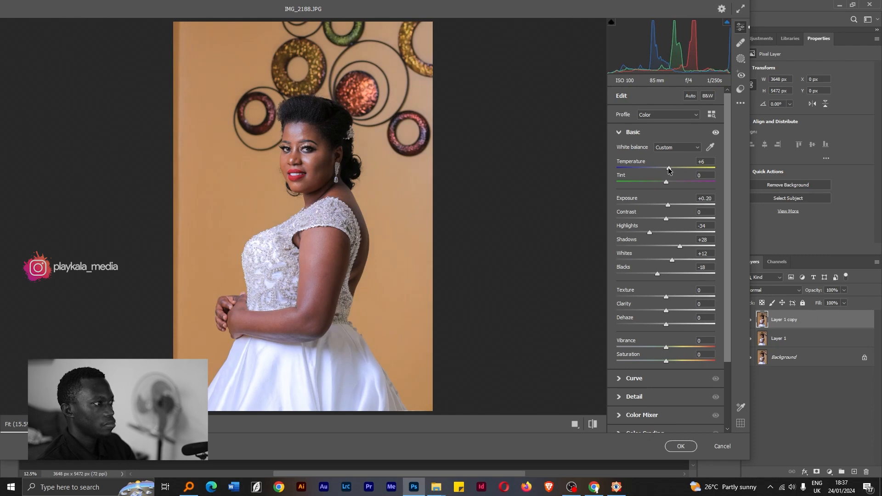
mouse_move(666, 181)
mouse_down()
mouse_move(677, 184)
mouse_move(665, 183)
mouse_up()
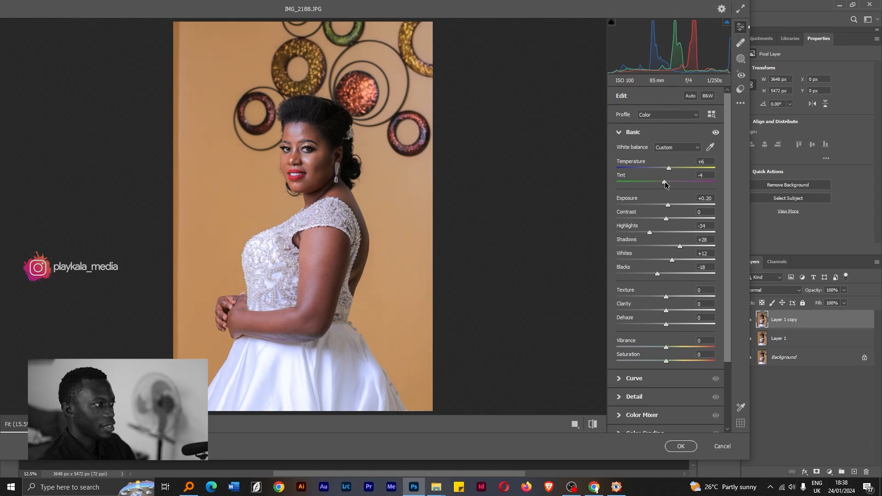
drag(664, 182, 663, 186)
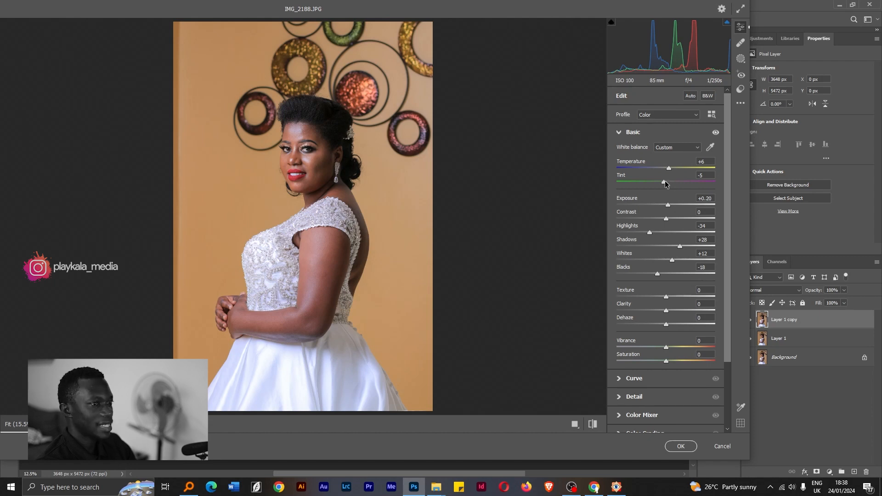
drag(664, 182, 661, 183)
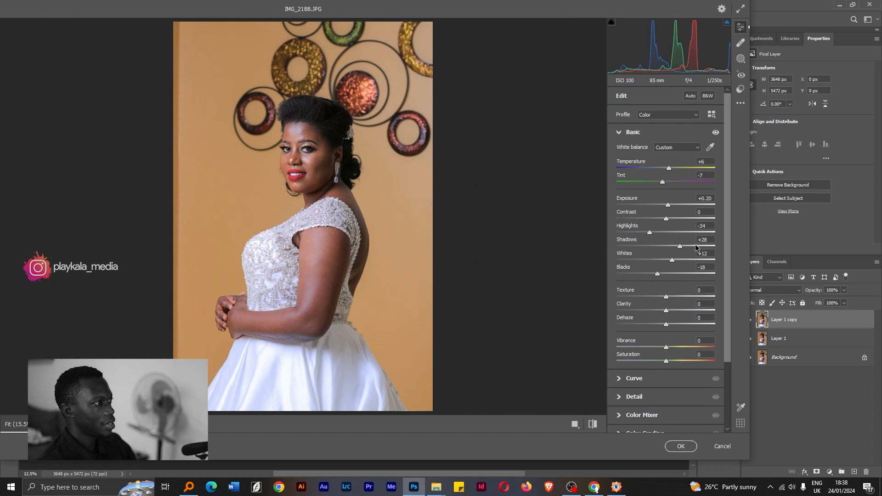
- In the Color Mixer, lower the saturation of the Blues to -71 and the Aquas to -25
drag(728, 222, 724, 294)
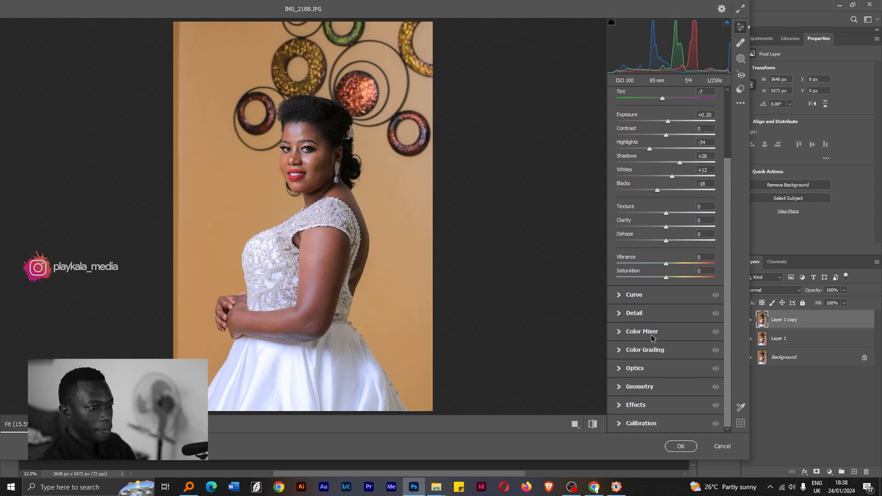
click(640, 333)
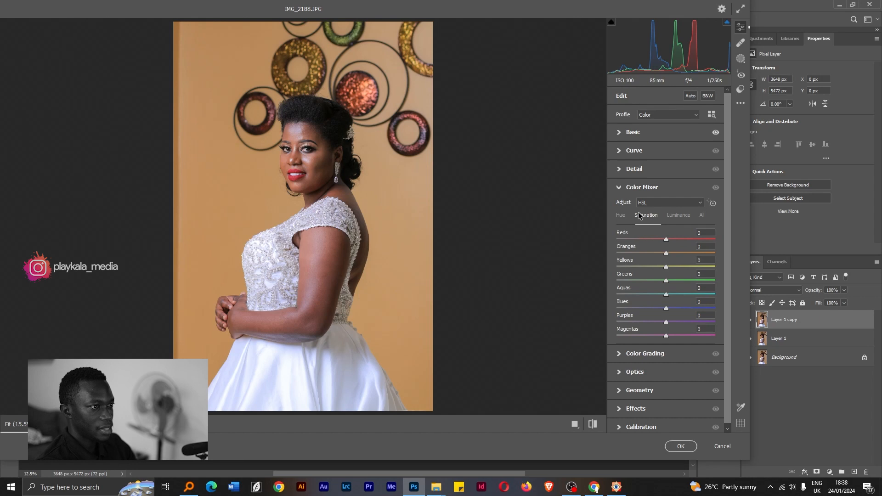
click(644, 308)
drag(643, 307, 639, 307)
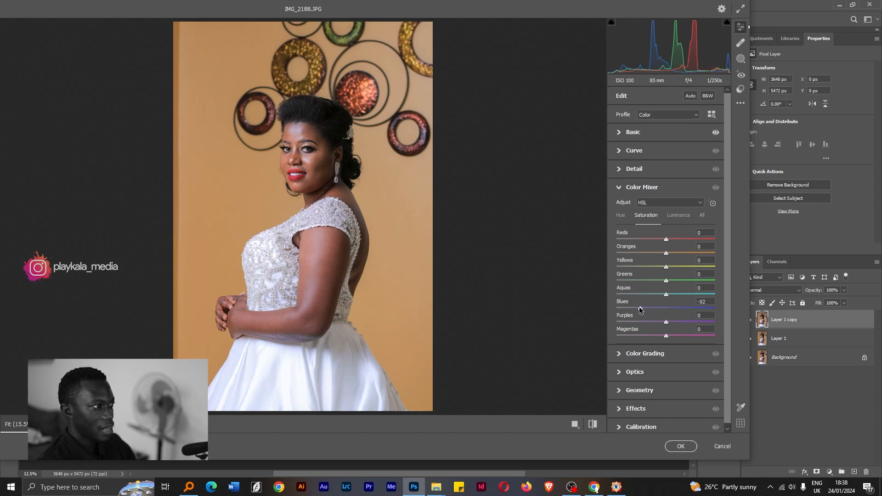
drag(642, 310, 644, 310)
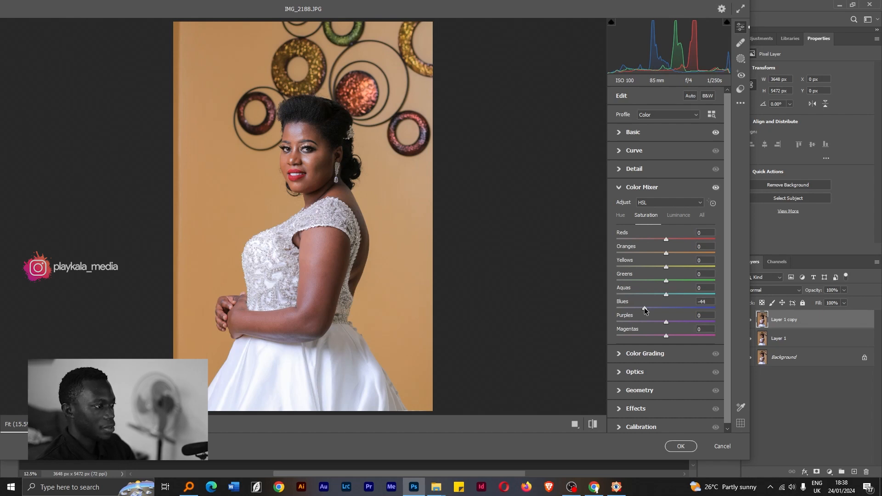
drag(645, 311, 633, 310)
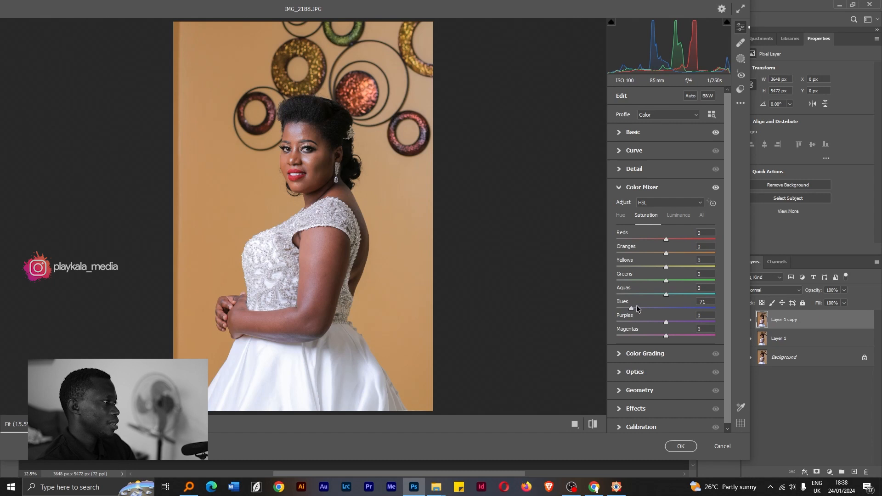
drag(649, 294, 653, 295)
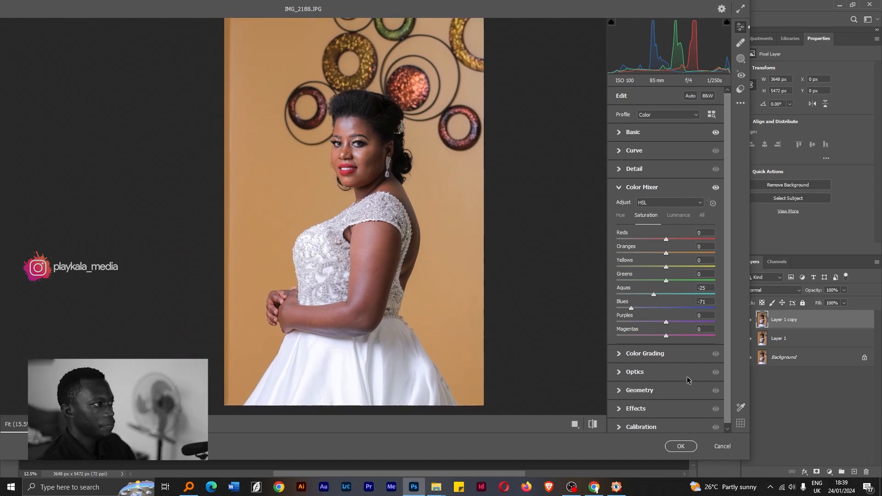
- Create a brush mask over the whites of both eyes with brush size 2
click(359, 141)
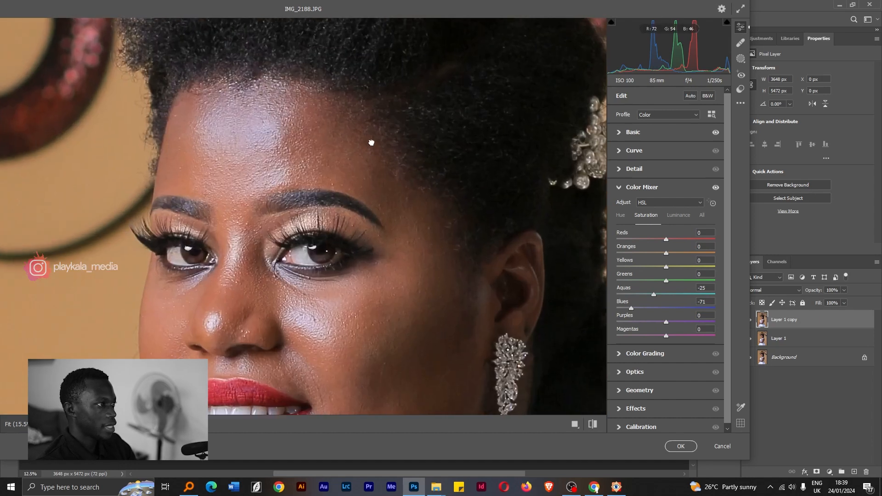
drag(322, 244, 351, 206)
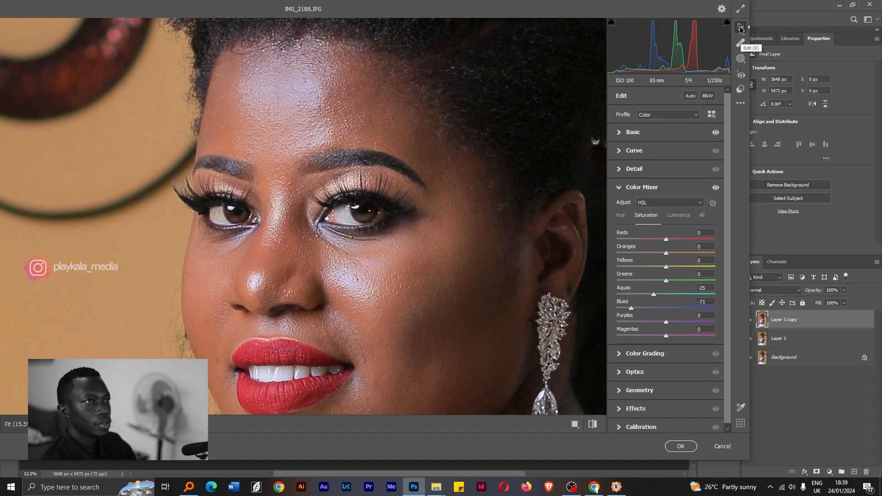
click(740, 60)
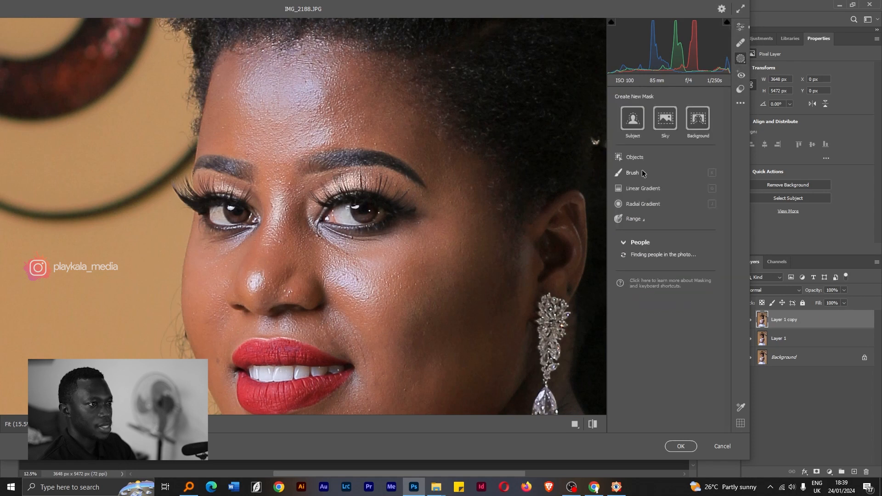
click(637, 173)
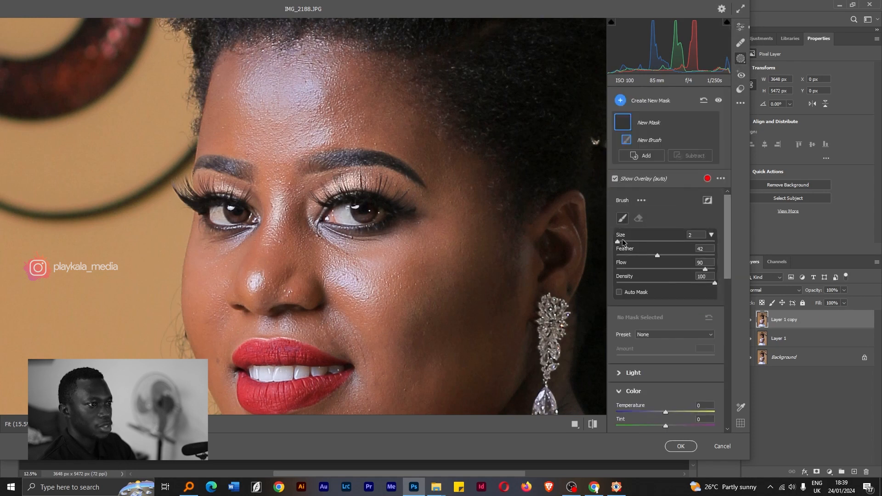
mouse_move(347, 206)
mouse_down()
mouse_move(343, 219)
mouse_move(335, 216)
mouse_move(358, 221)
mouse_move(341, 217)
mouse_up()
mouse_move(231, 211)
mouse_down()
mouse_move(214, 208)
mouse_move(209, 217)
mouse_move(224, 226)
mouse_up()
mouse_move(370, 212)
mouse_down()
mouse_move(378, 219)
mouse_move(388, 207)
mouse_up()
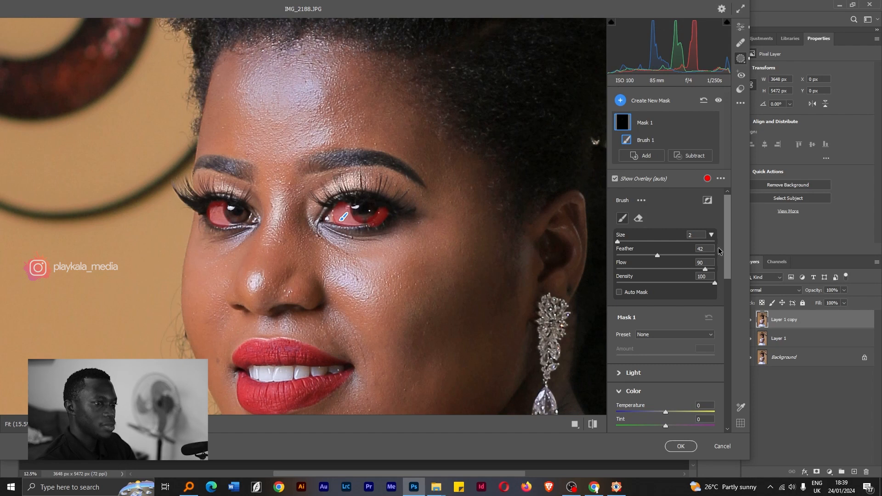
- Apply the Teeth White preset to the eye mask
drag(727, 240, 726, 266)
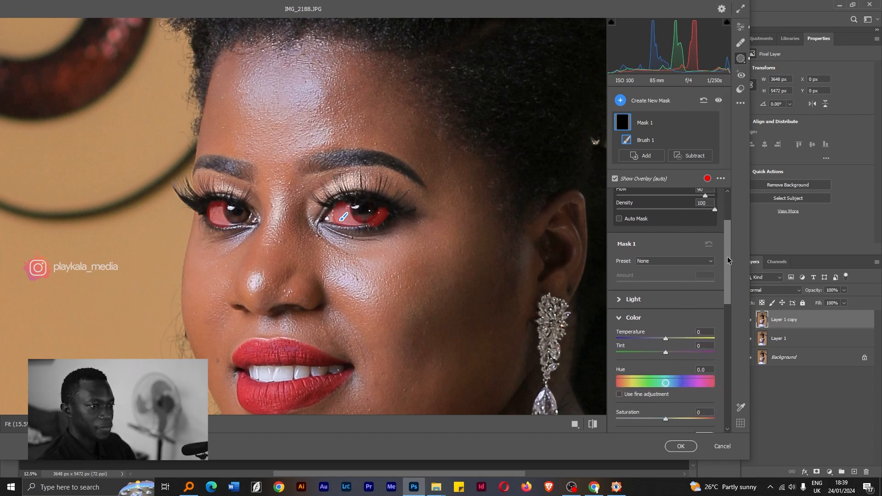
scroll(726, 262, down, 1)
click(708, 249)
click(684, 281)
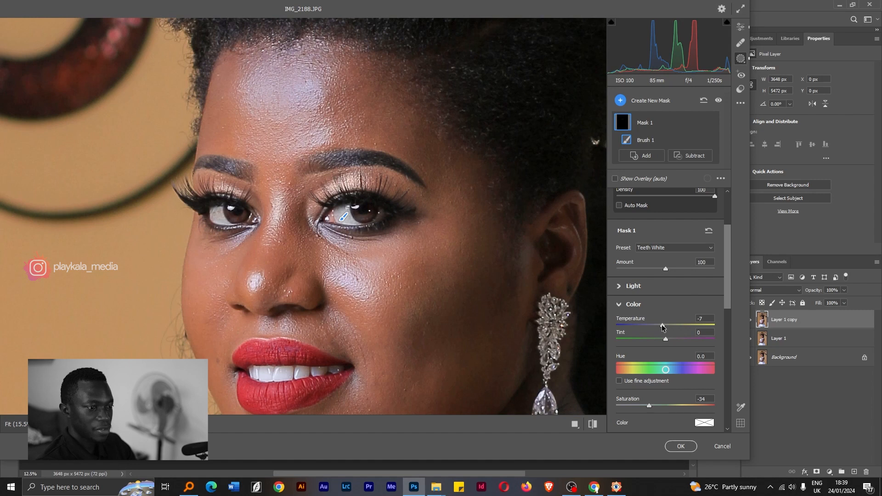
- Lower the saturation of the eye mask to -44
drag(730, 267, 725, 294)
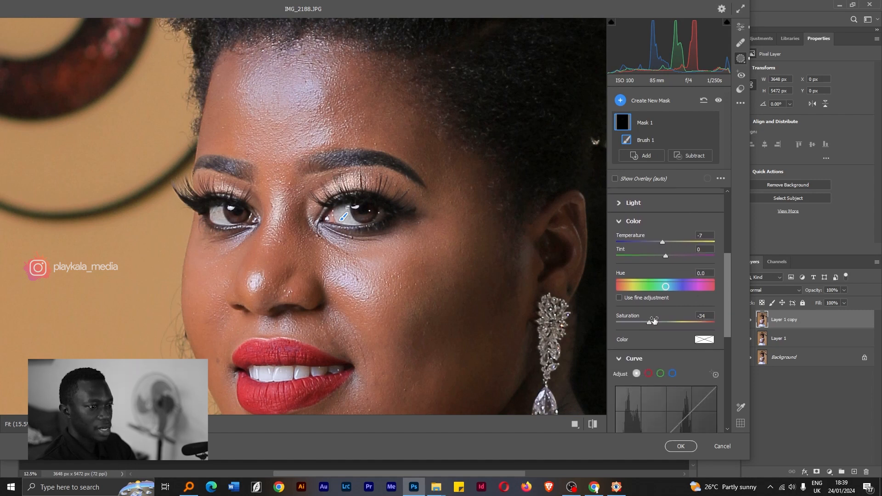
mouse_move(650, 325)
mouse_down()
mouse_move(641, 323)
mouse_move(683, 320)
mouse_move(628, 325)
mouse_move(645, 325)
mouse_up()
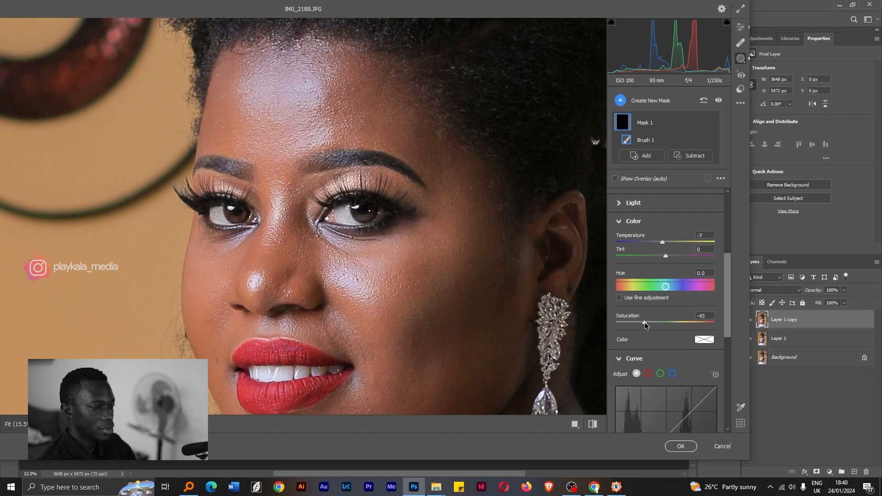
drag(644, 325, 643, 325)
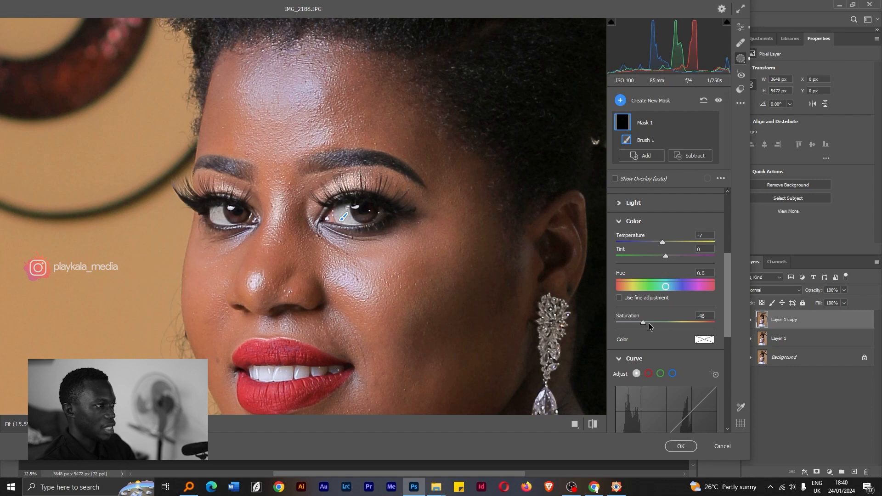
drag(642, 325, 644, 326)
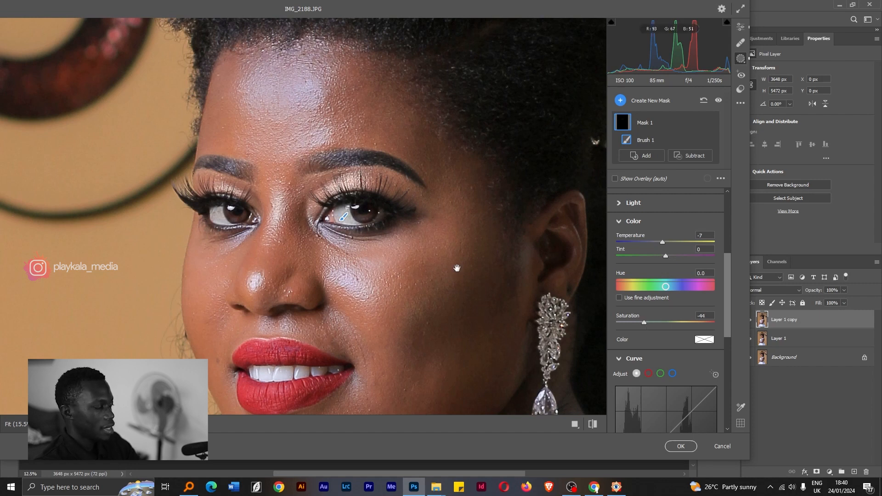
- Check the whole portrait and apply the Camera Raw Filter edits to the layer
key(ctrl+minus)
key(ctrl+minus)
key(ctrl+minus)
key(ctrl+minus)
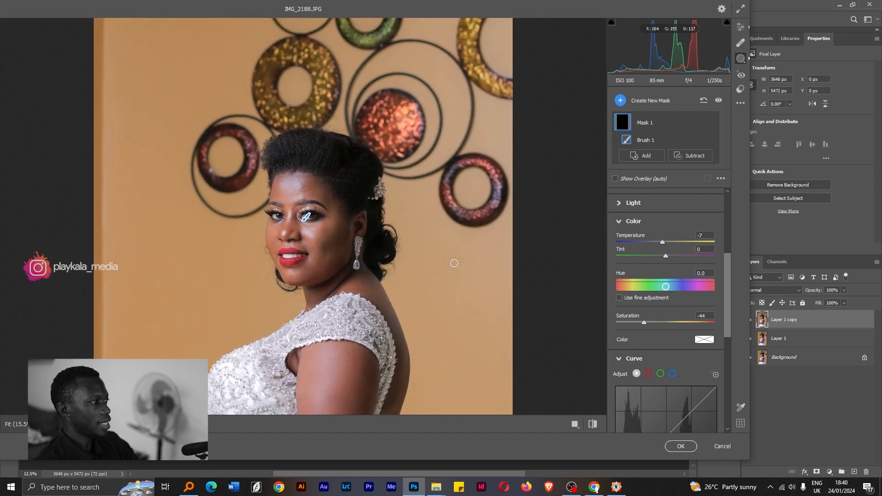
drag(413, 332, 429, 271)
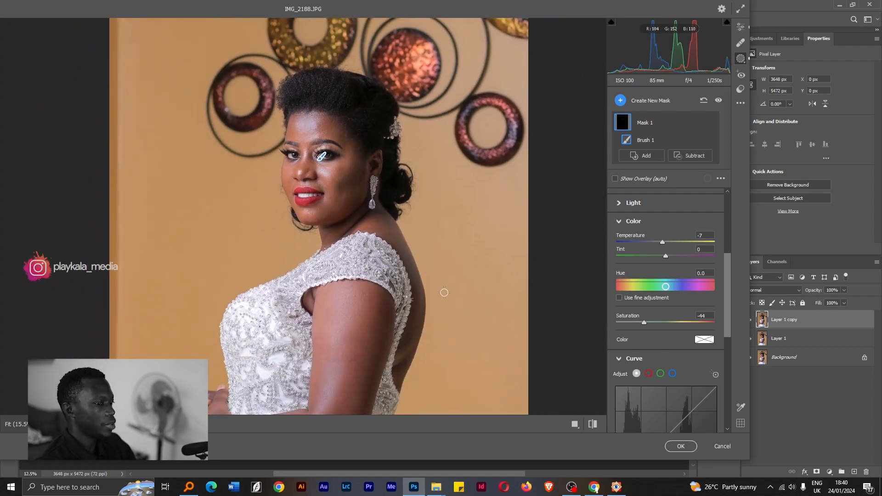
click(678, 447)
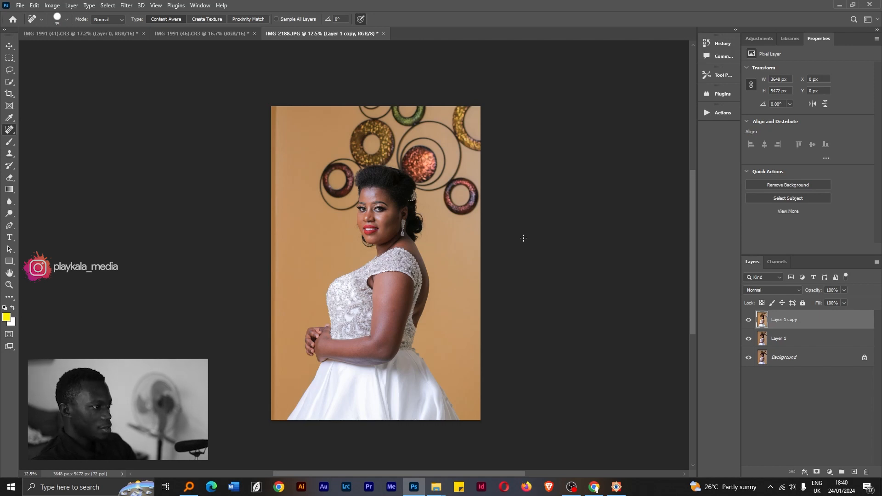
- Clean up the exposed underarm skin beside the dress's armhole with Spot Healing Brush strokes
scroll(409, 320, up, 3)
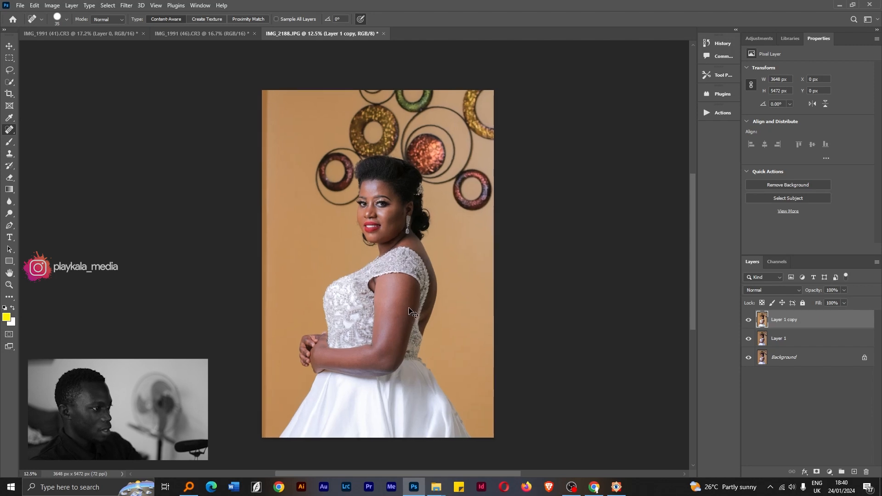
scroll(443, 298, up, 1)
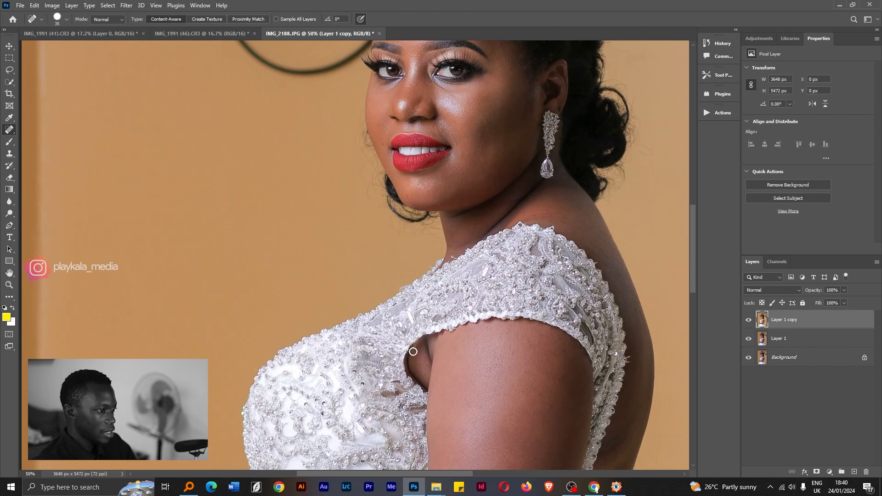
drag(412, 352, 424, 388)
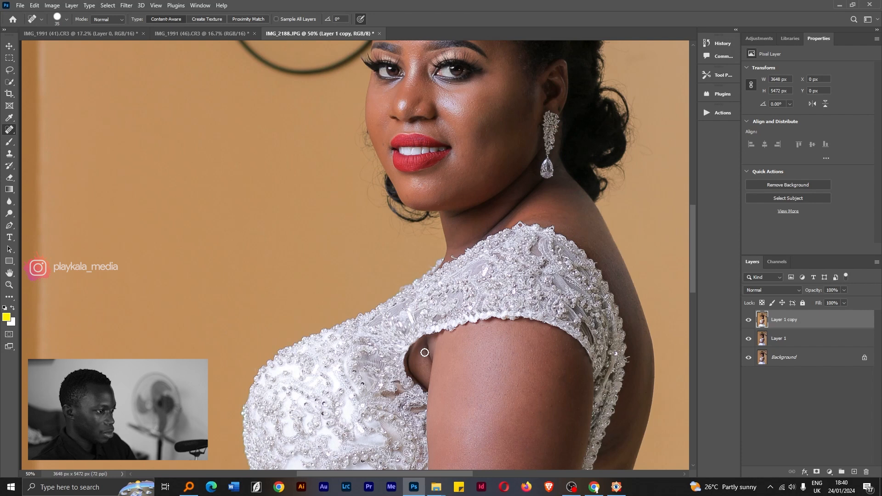
drag(423, 341, 429, 361)
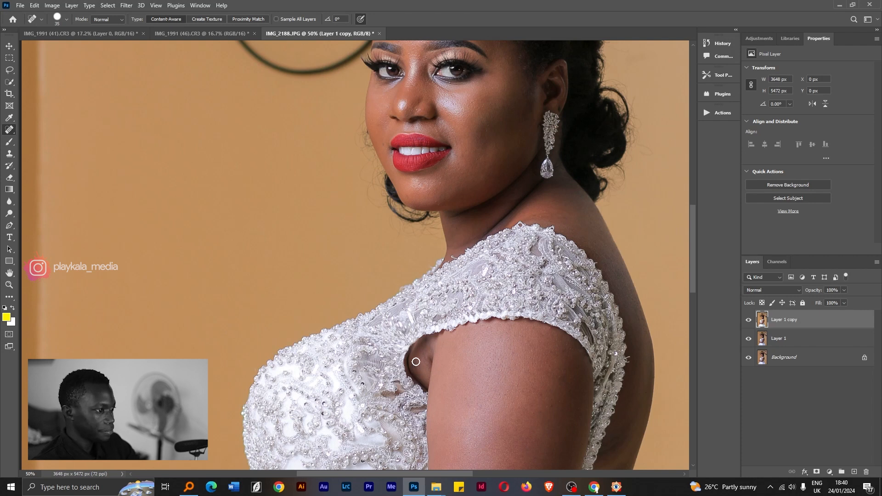
drag(410, 354, 422, 387)
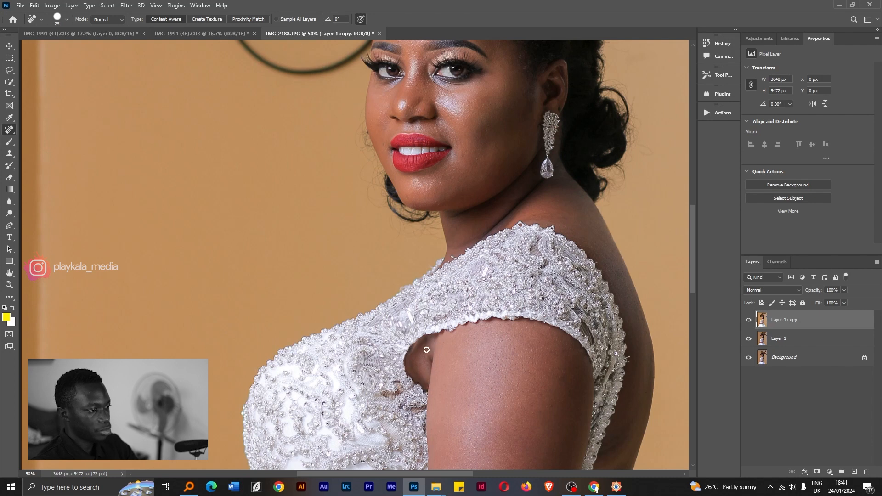
- Compare the full portrait with and without the Layer 1 copy retouching
key(ctrl+minus)
key(ctrl+minus)
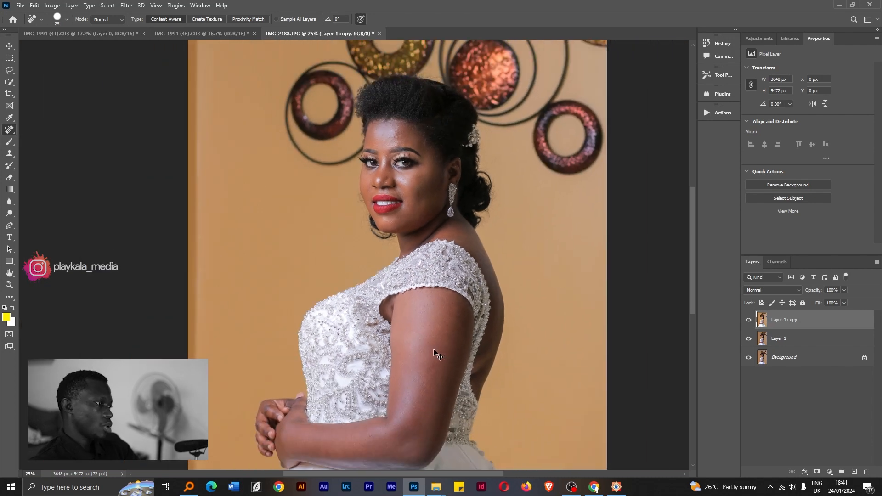
key(ctrl+minus)
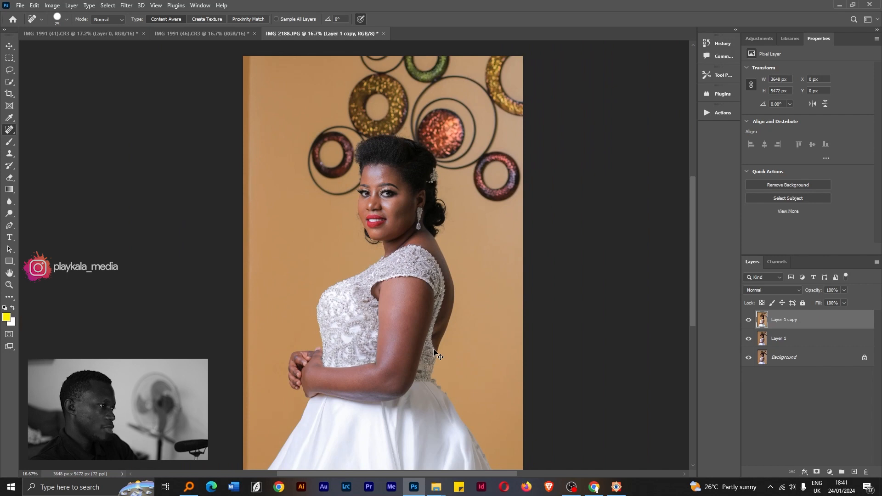
click(748, 320)
click(748, 320)
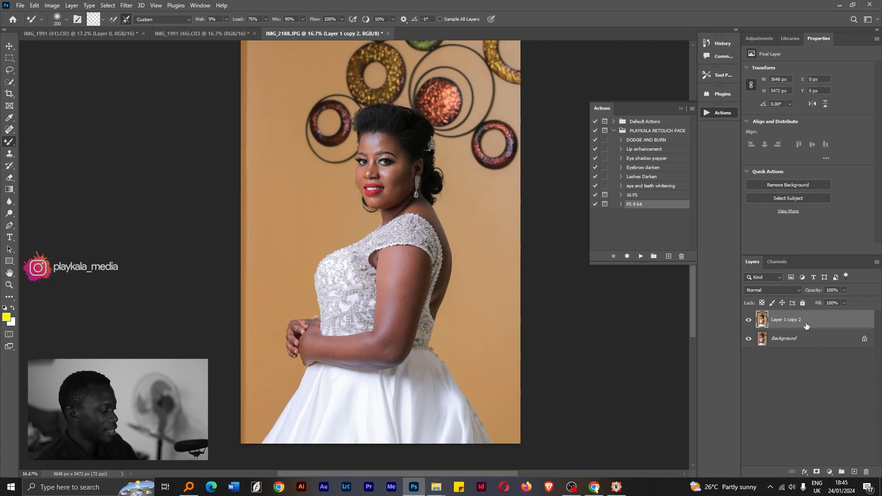
- Duplicate Layer 1 copy 2 twice and rename the lower duplicate as tones
key(ctrl+j)
key(ctrl+j)
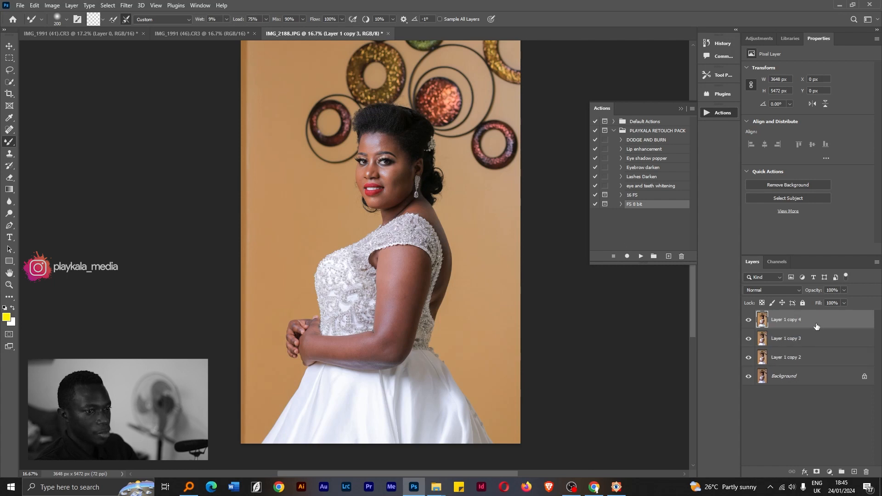
click(795, 340)
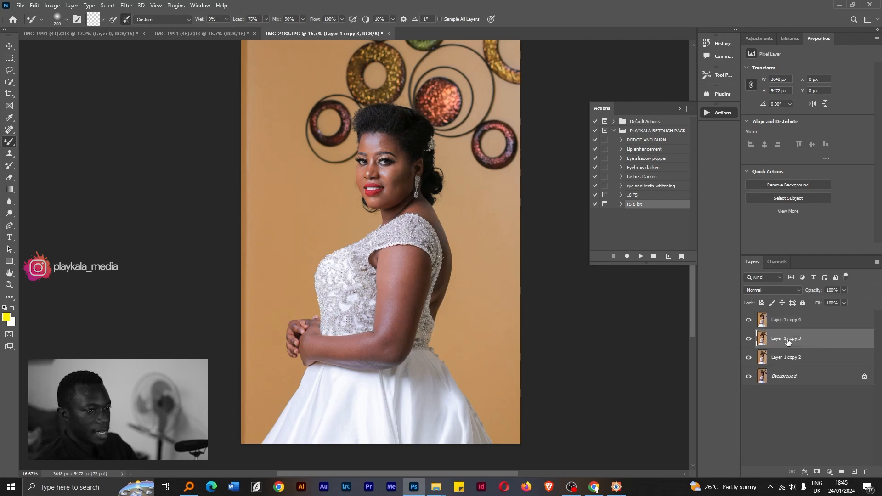
double_click(788, 340)
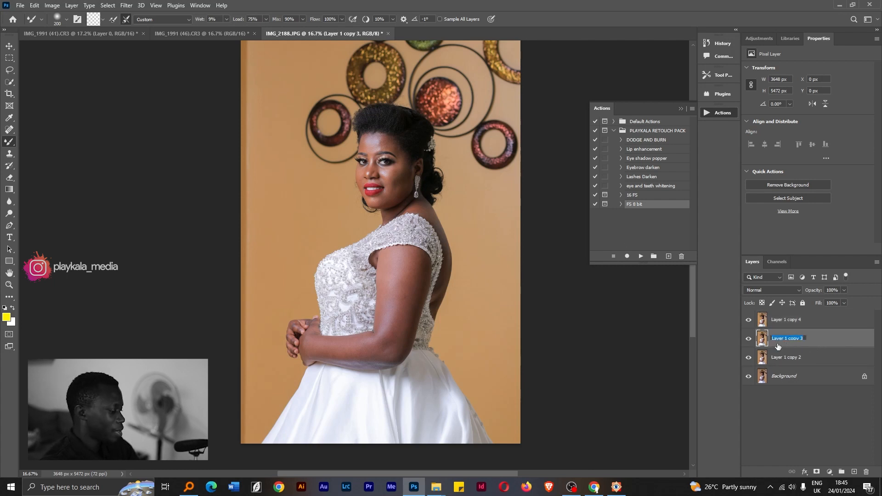
text(tones)
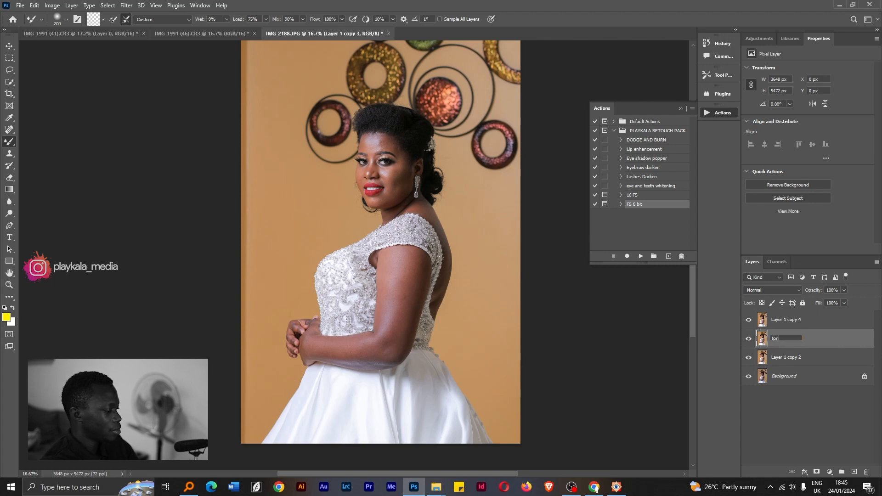
key(Return)
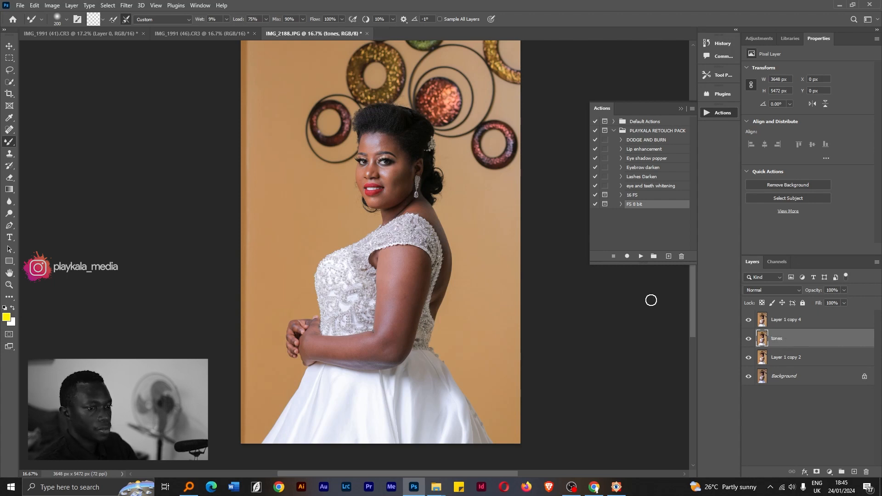
- Rename the upper duplicate layer as texture
click(778, 321)
double_click(779, 320)
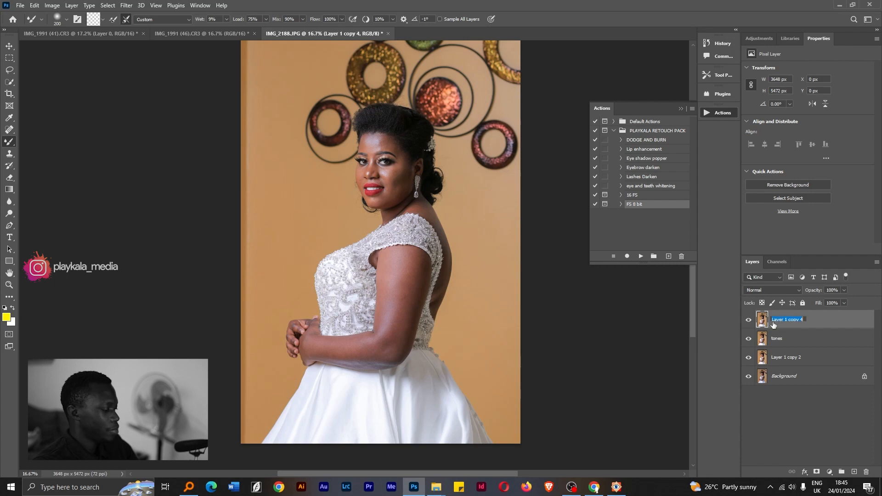
text(te)
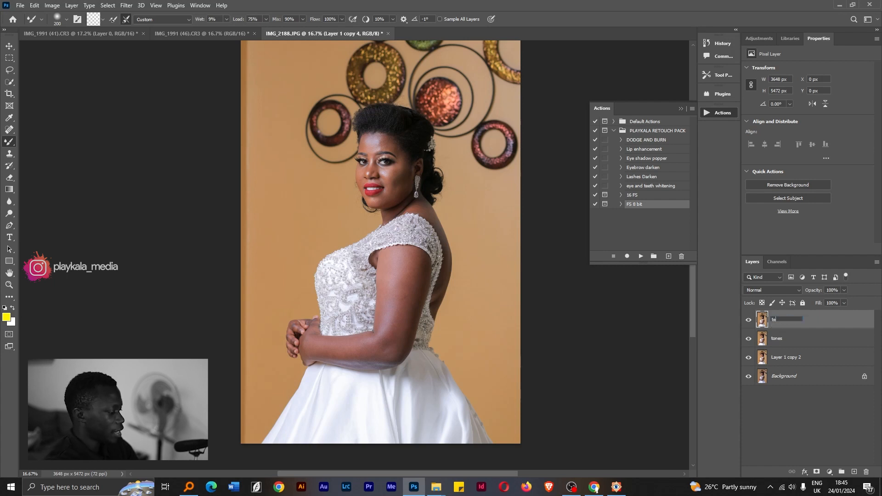
text(xture)
key(Return)
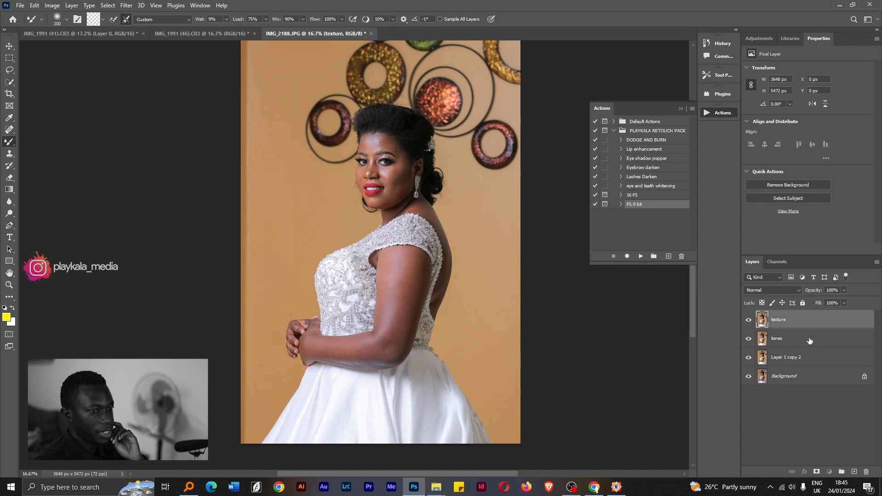
- Apply a Gaussian Blur with a 5.4-pixel radius to the tones layer, checking the face in the preview
click(807, 340)
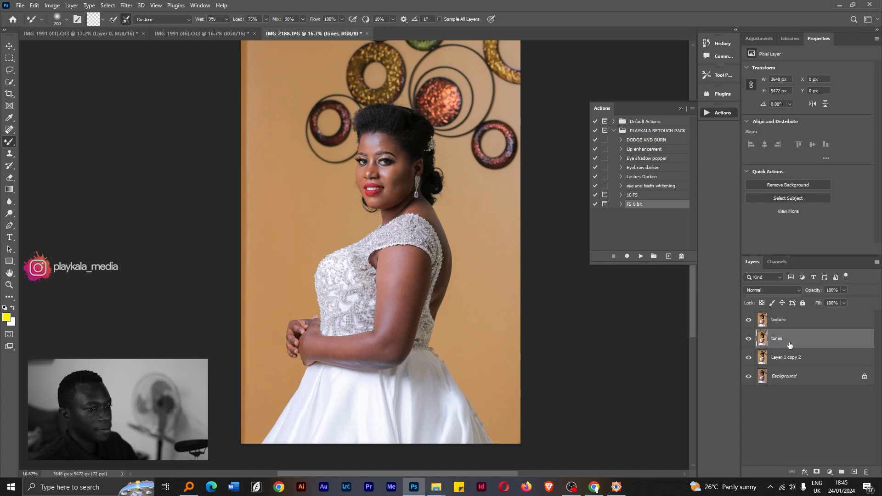
click(126, 5)
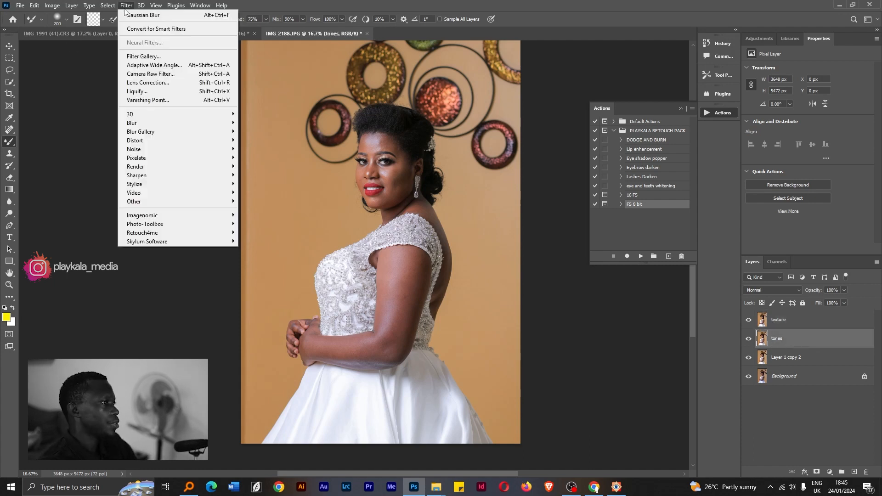
mouse_move(199, 125)
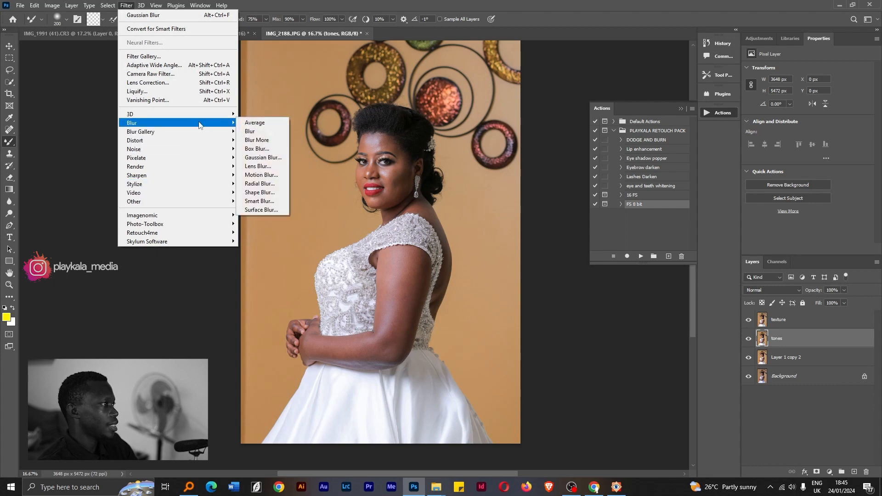
click(253, 158)
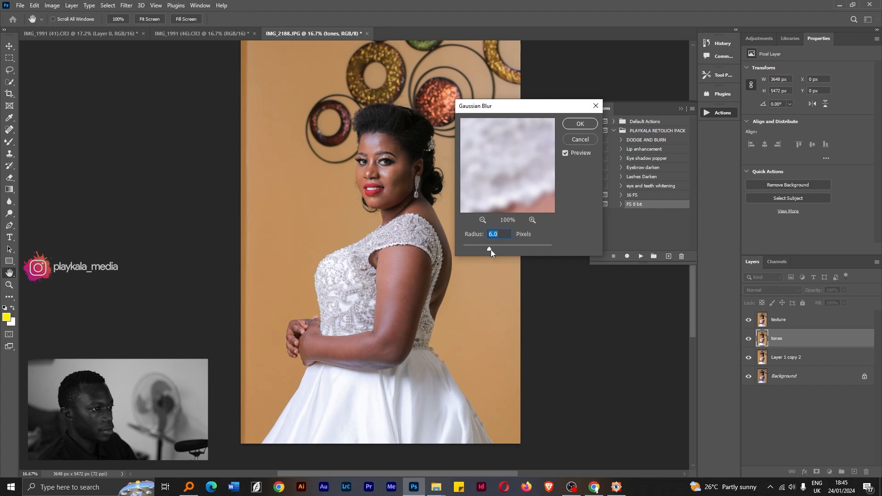
drag(500, 182, 528, 189)
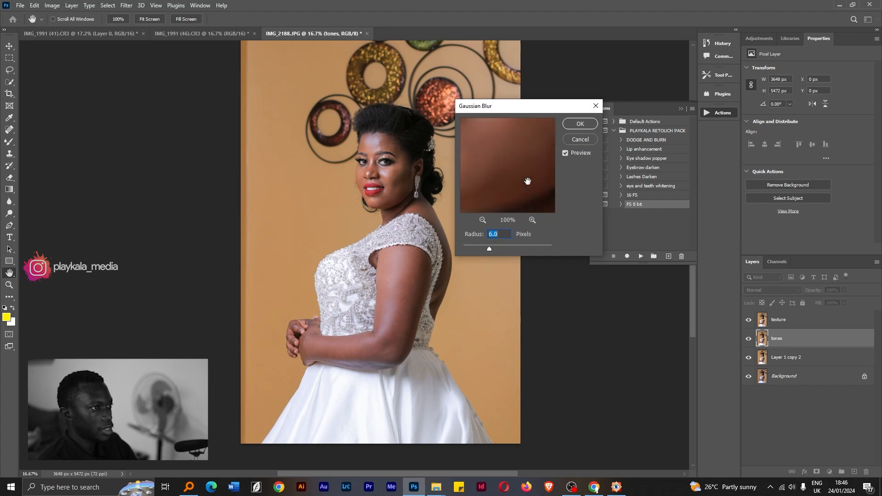
drag(523, 150, 528, 177)
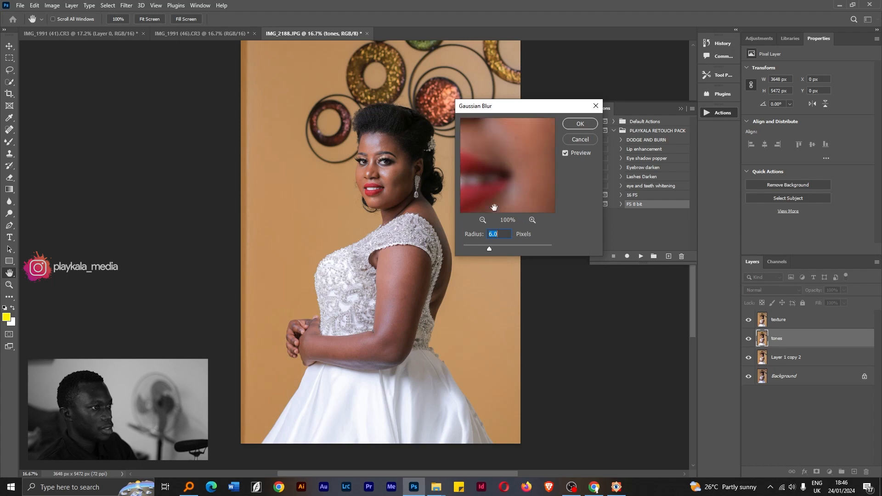
click(482, 220)
click(482, 220)
click(482, 220)
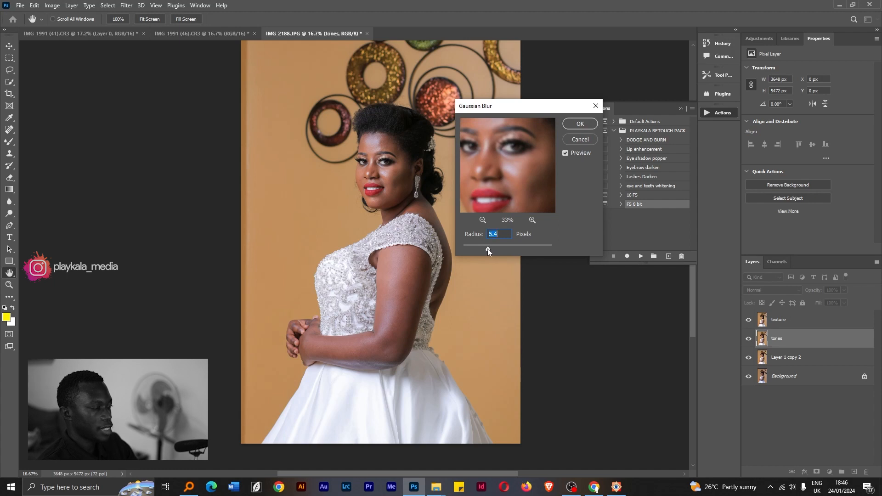
drag(510, 177, 514, 167)
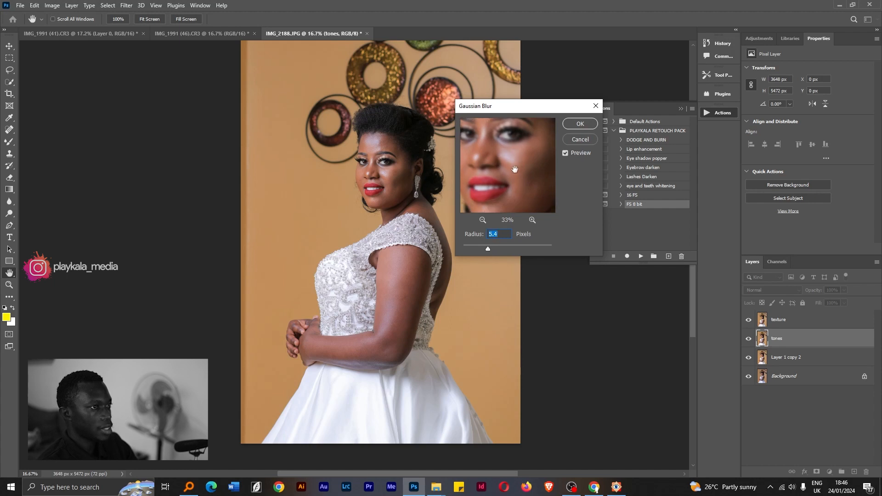
click(576, 125)
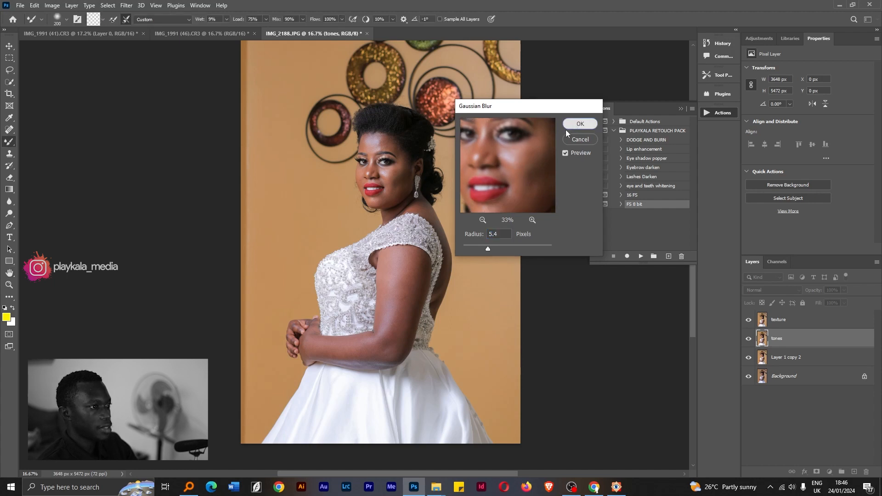
- Apply the tones layer to the texture layer using Subtract, scale 2 and offset 128, and set texture's blend mode to Linear Light
click(798, 325)
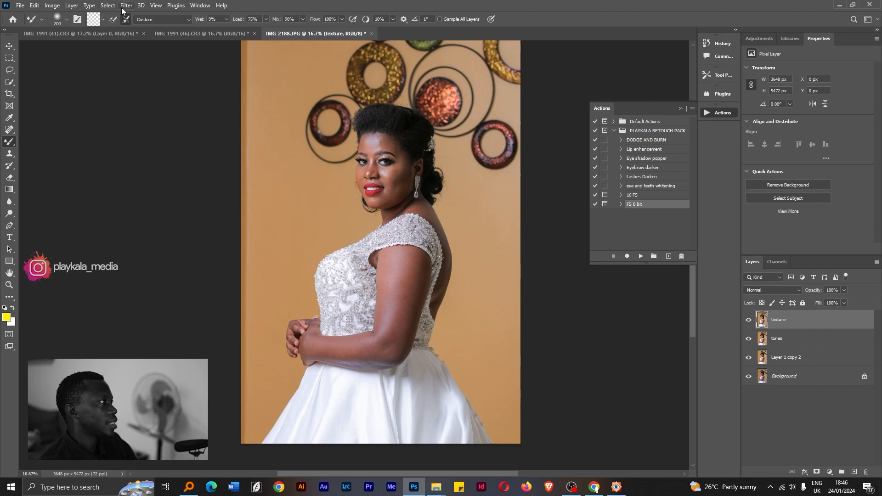
click(55, 7)
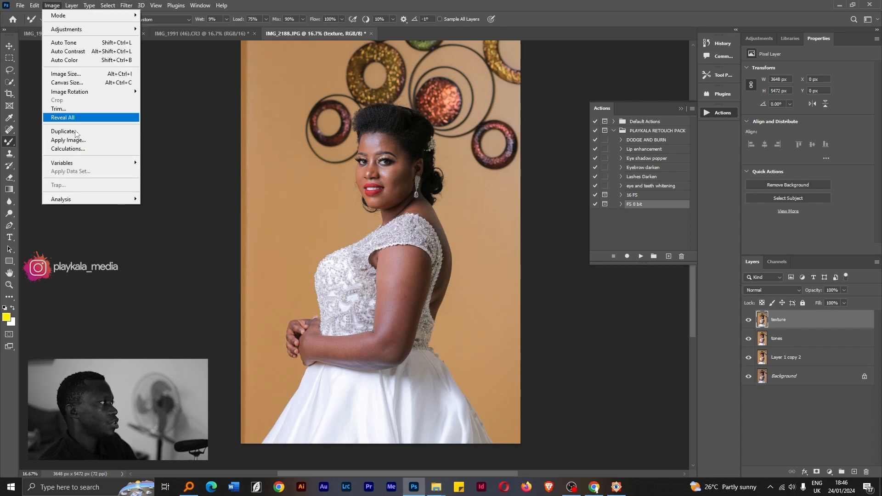
click(88, 142)
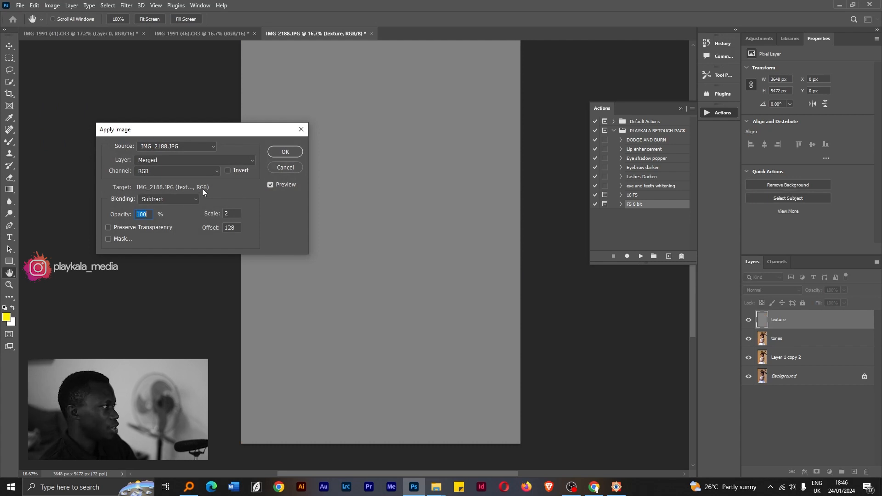
click(196, 160)
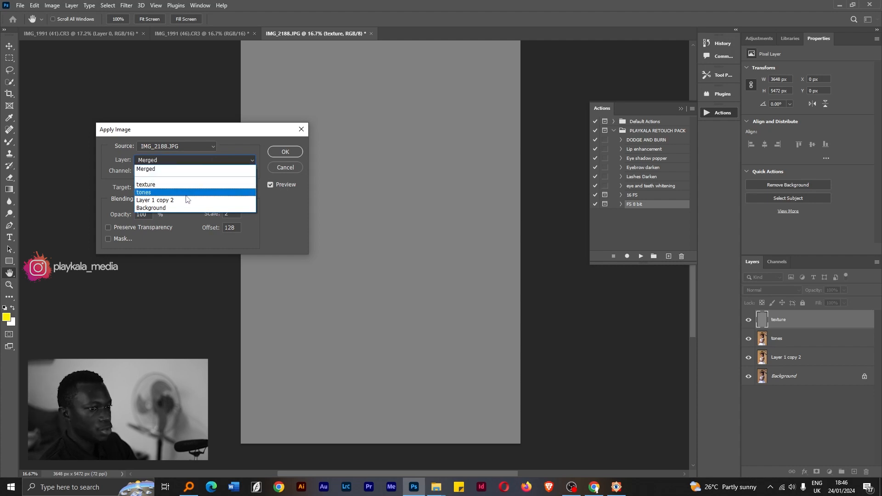
click(186, 192)
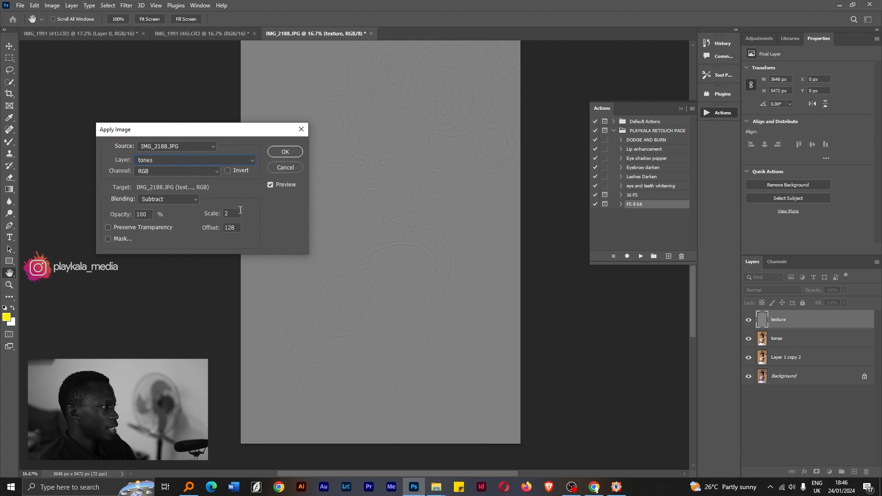
click(277, 152)
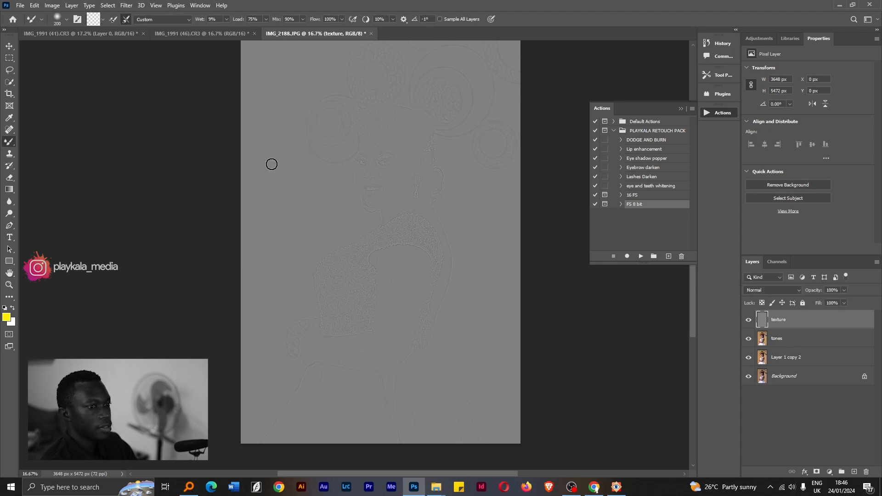
click(790, 291)
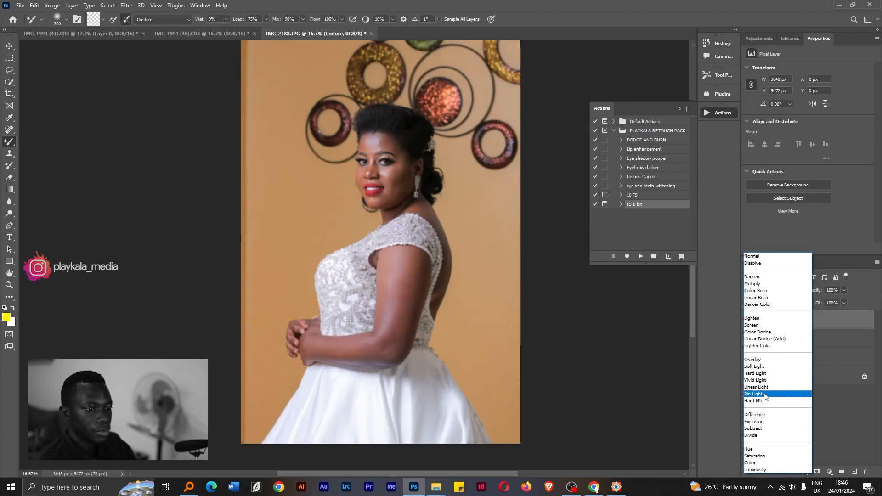
click(763, 388)
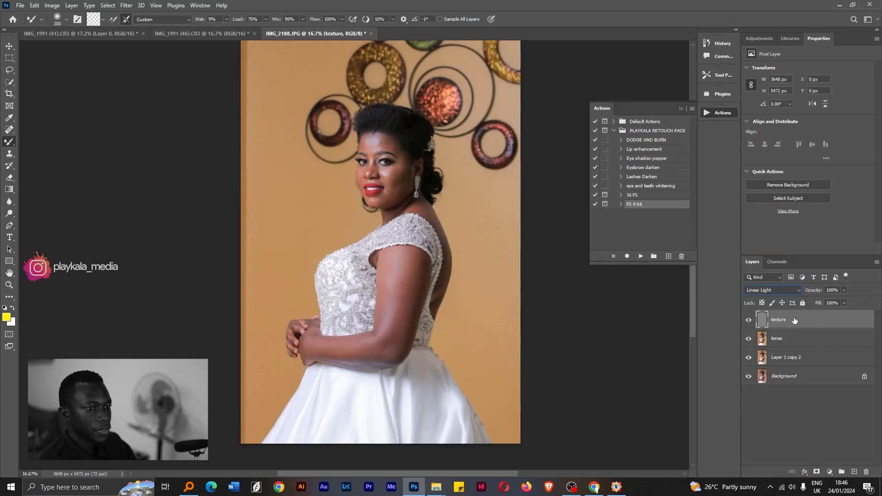
- Smooth the arm's skin on the tones layer with the Mixer Brush at size 200, comparing it without the texture layer
click(793, 339)
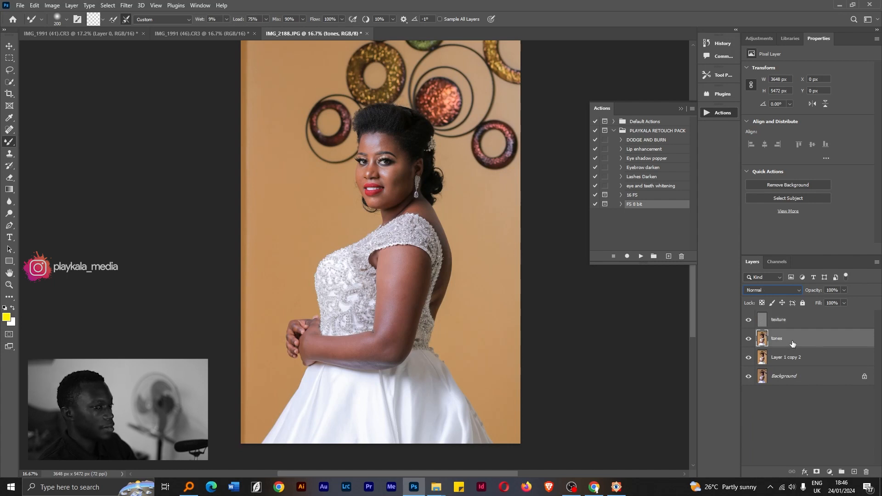
right_click(11, 144)
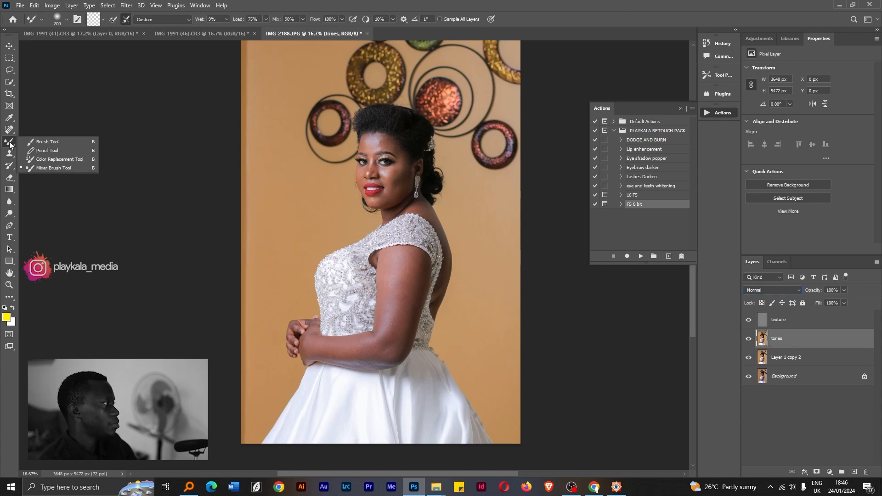
click(38, 166)
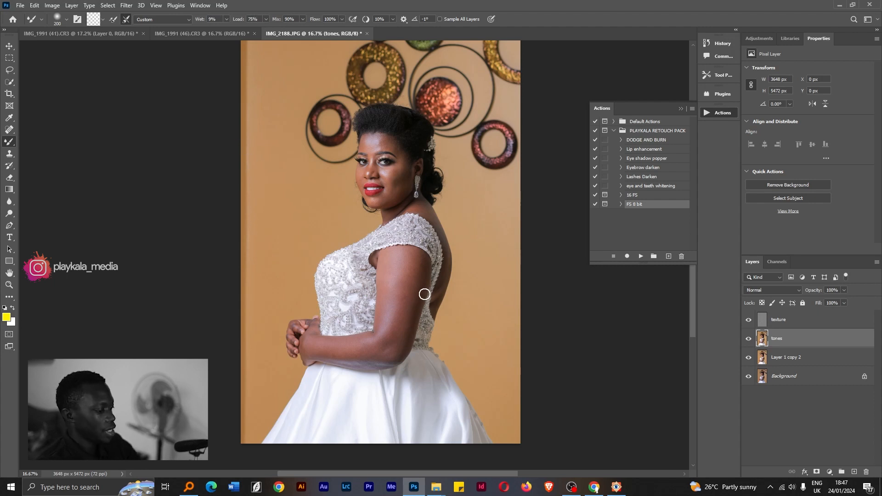
key(ctrl+plus)
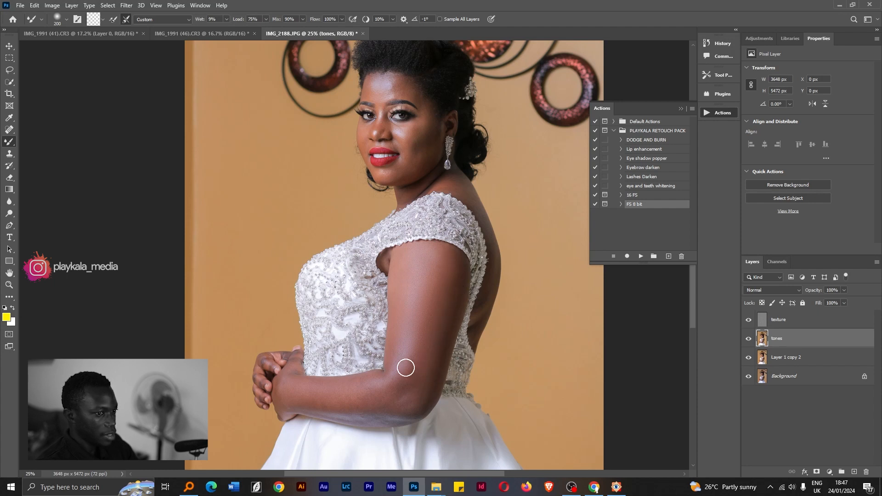
click(748, 321)
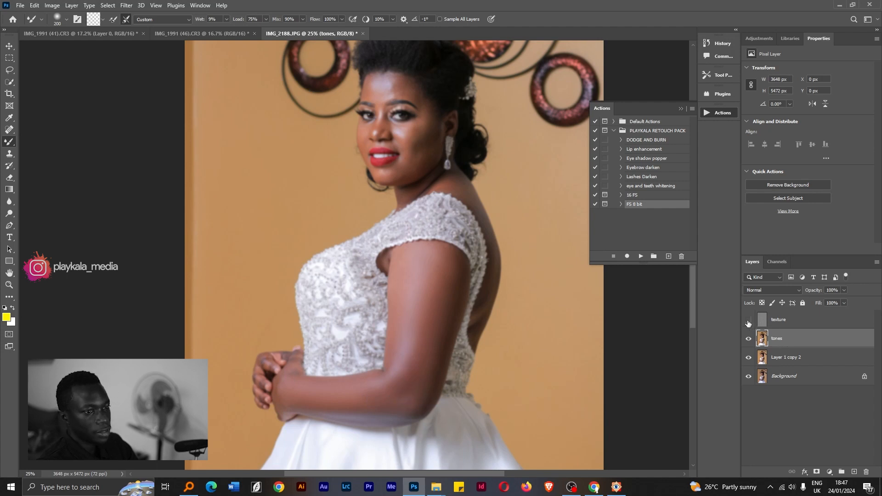
click(748, 320)
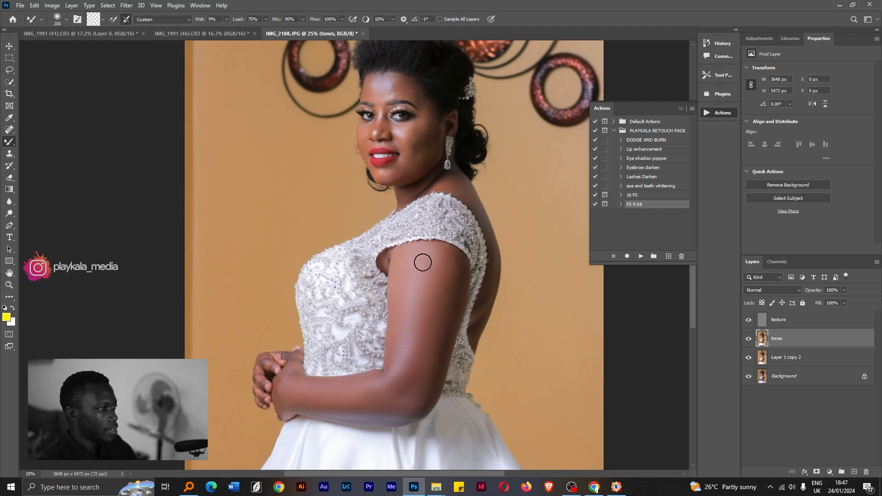
- Blend the facial skin on the tones layer with the Mixer Brush, varying the brush size between 70 and 125
drag(437, 286, 404, 391)
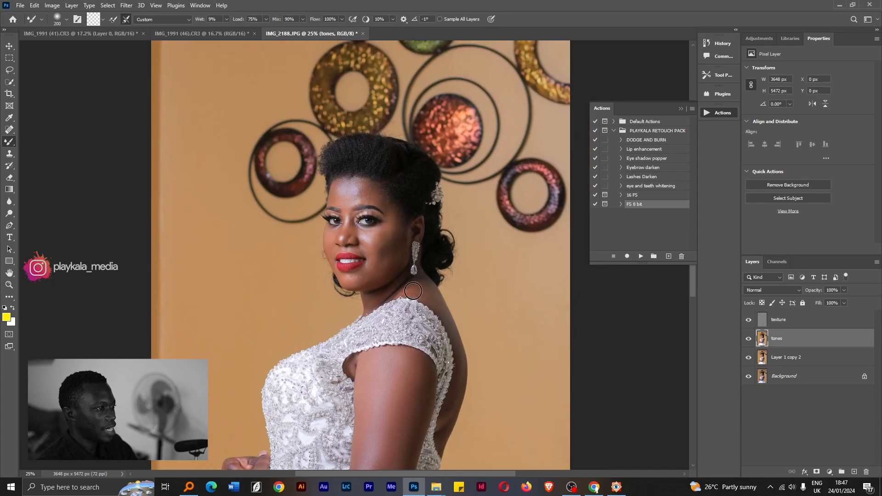
key(ctrl+plus)
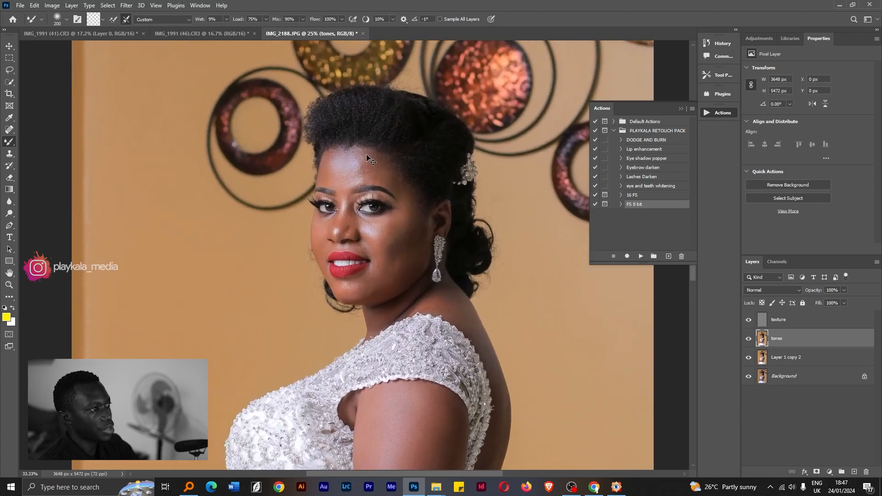
drag(347, 138, 338, 206)
key(bracketleft)
key(bracketleft)
key(bracketleft)
key(bracketleft)
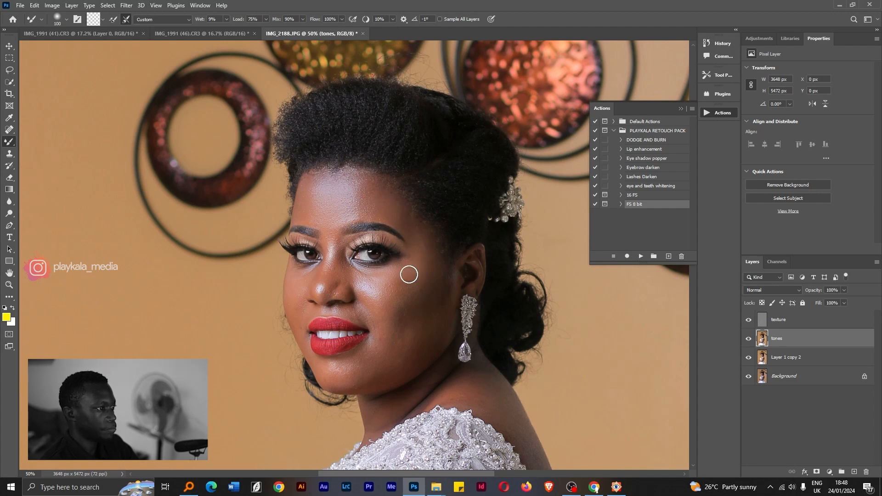
key(bracketright)
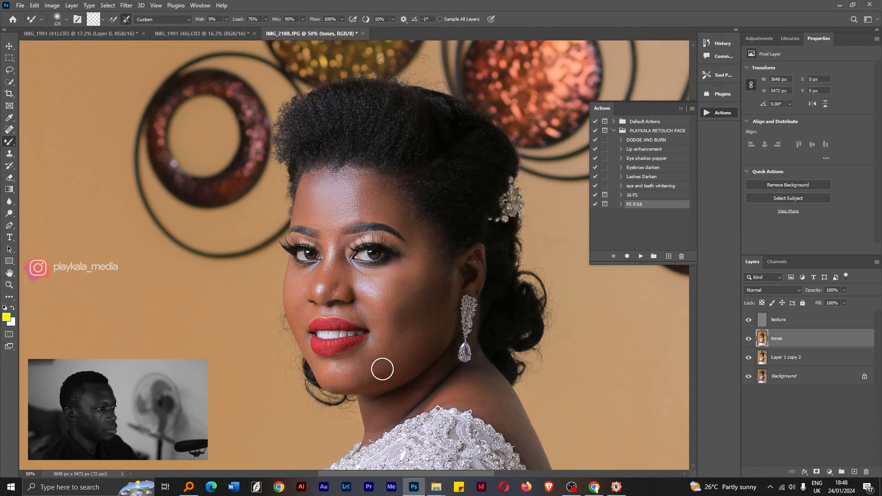
key(bracketleft)
key(bracketleft)
key(bracketleft)
key(bracketleft)
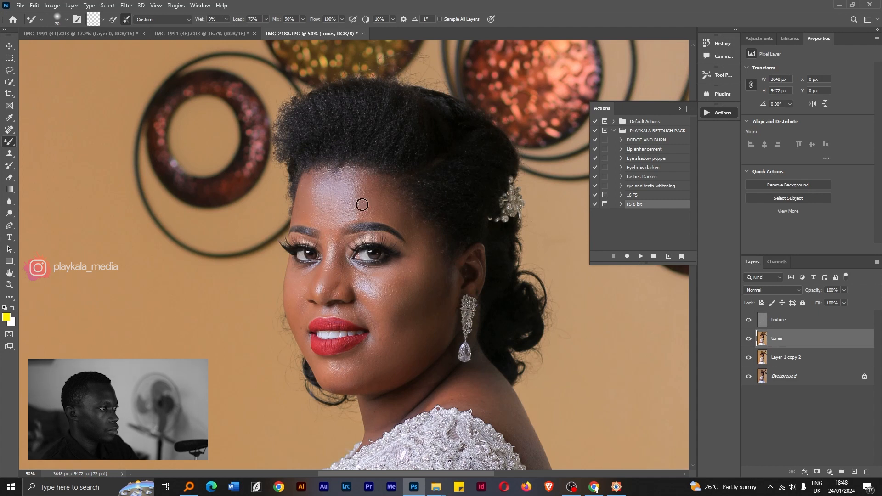
key(bracketright)
key(bracketright)
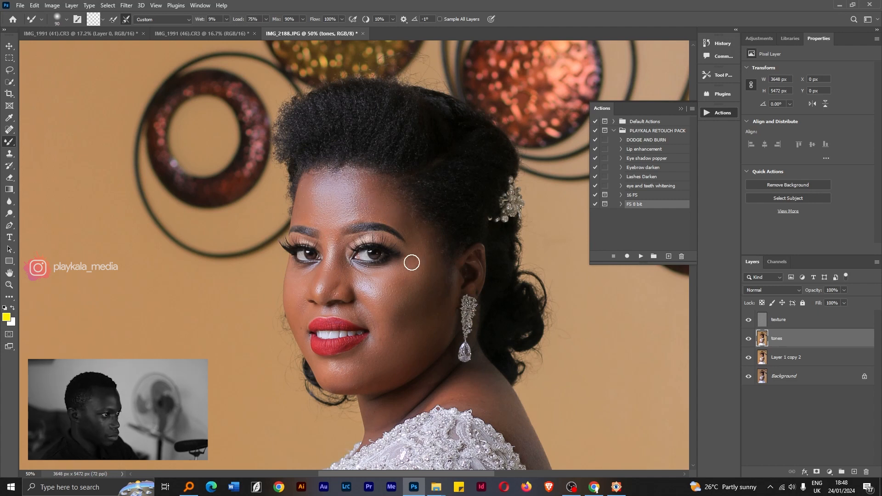
- Smooth the skin of the shoulder, back and upper arm on the tones layer with the Mixer Brush at size 90
drag(400, 354, 417, 260)
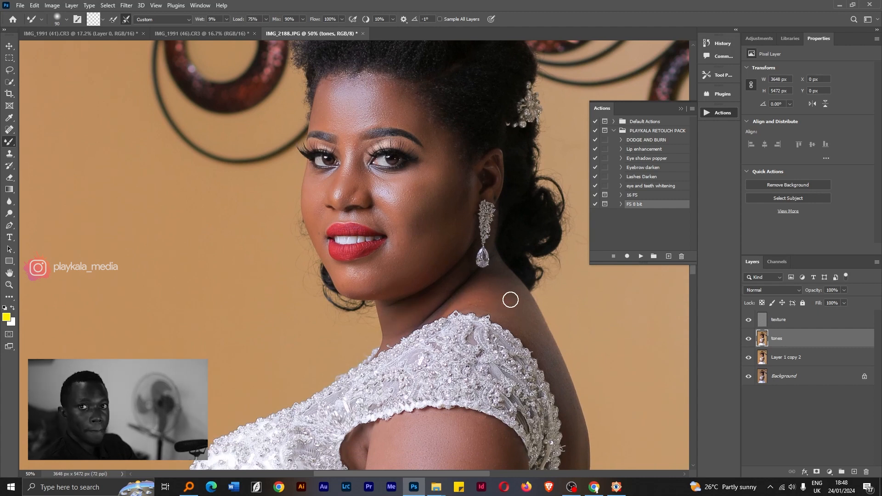
scroll(532, 340, down, 5)
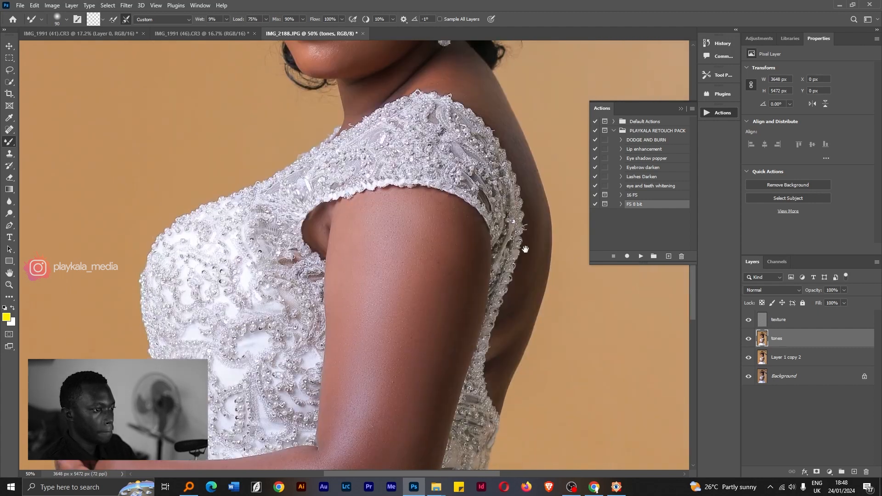
scroll(512, 315, up, 2)
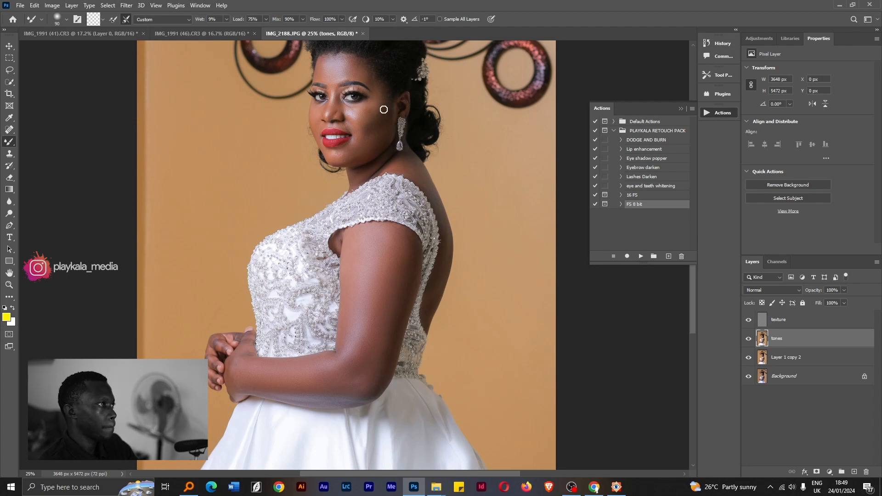
drag(396, 137, 431, 205)
- Review the smoothed skin both in the full portrait and close up on the face and arm
key(ctrl+minus)
key(ctrl+minus)
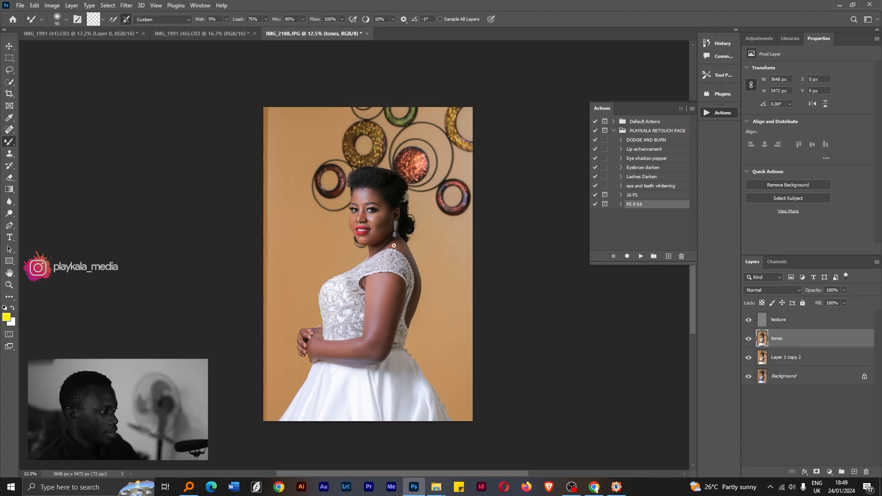
scroll(297, 349, up, 2)
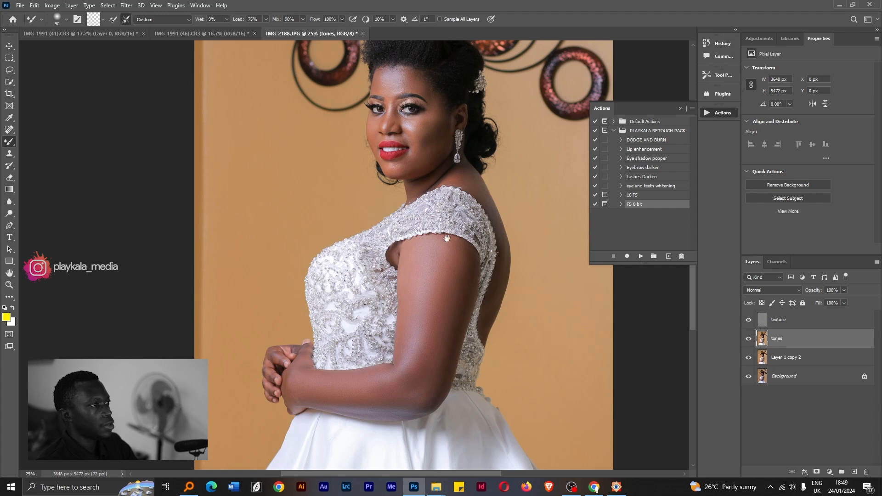
drag(442, 245, 413, 321)
key(ctrl+minus)
key(ctrl+minus)
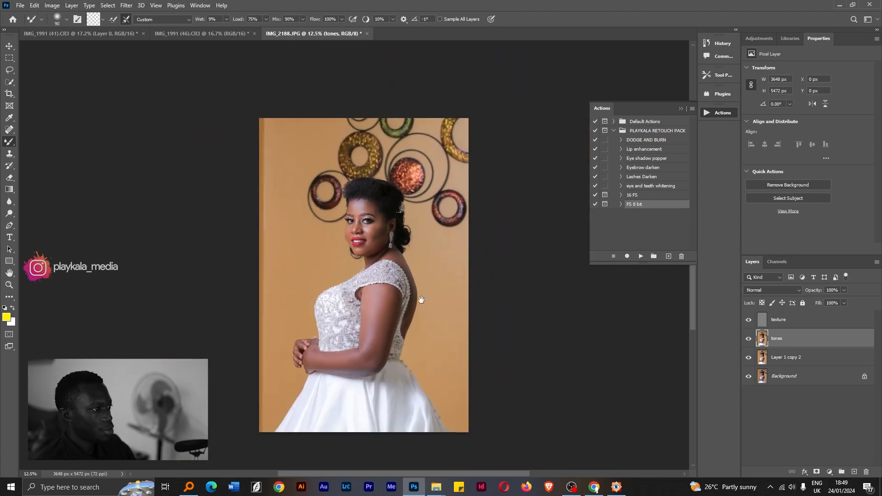
drag(422, 299, 453, 293)
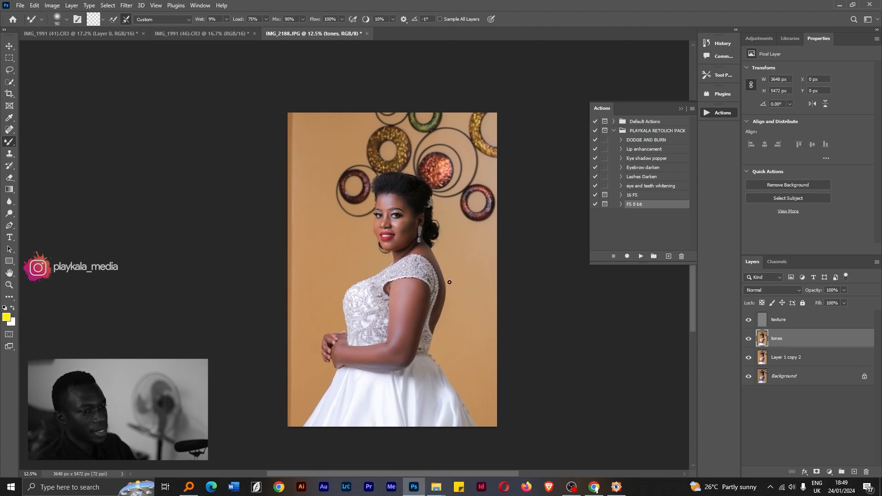
- Group the tones and texture layers and stamp all visible layers into a new layer above the group
shift+click(816, 325)
key(ctrl+g)
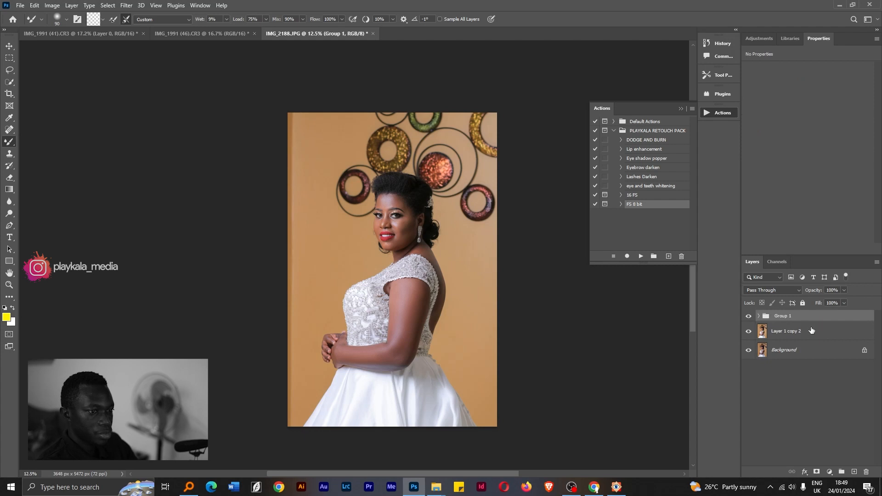
click(788, 374)
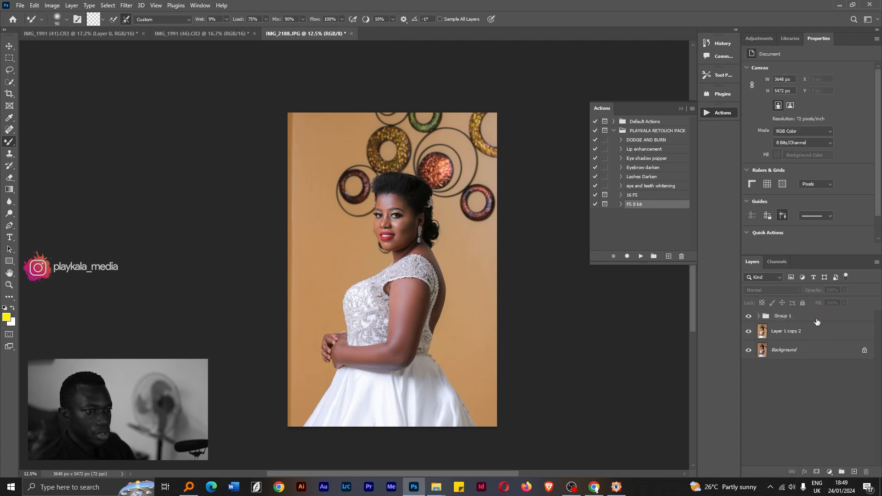
click(816, 319)
click(800, 370)
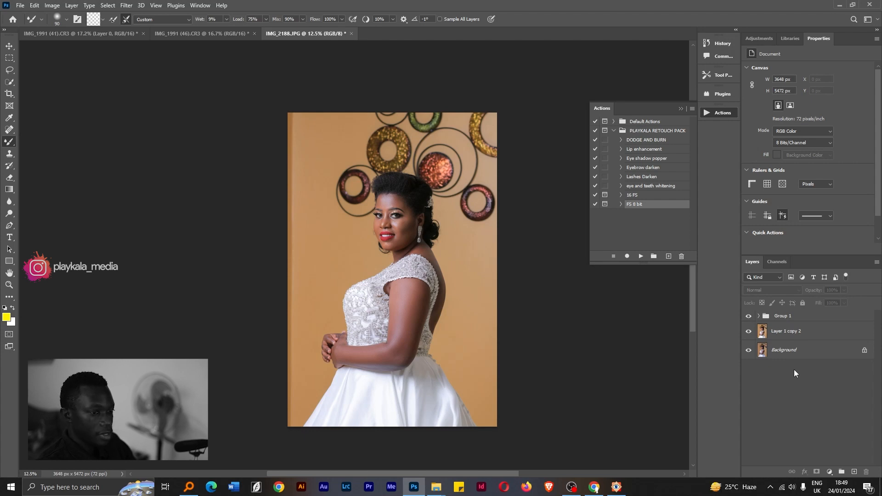
key(ctrl+shift+alt+e)
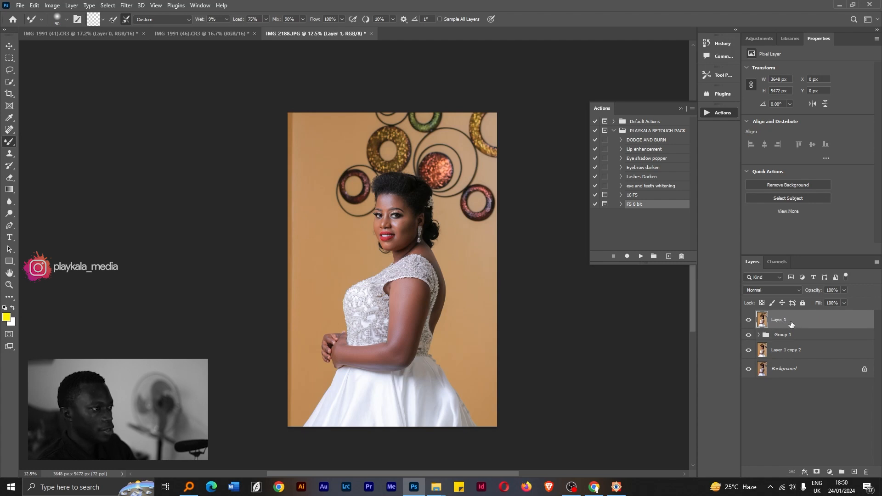
- Add a Gradient Map adjustment layer above the stamped layer
scroll(487, 252, up, 2)
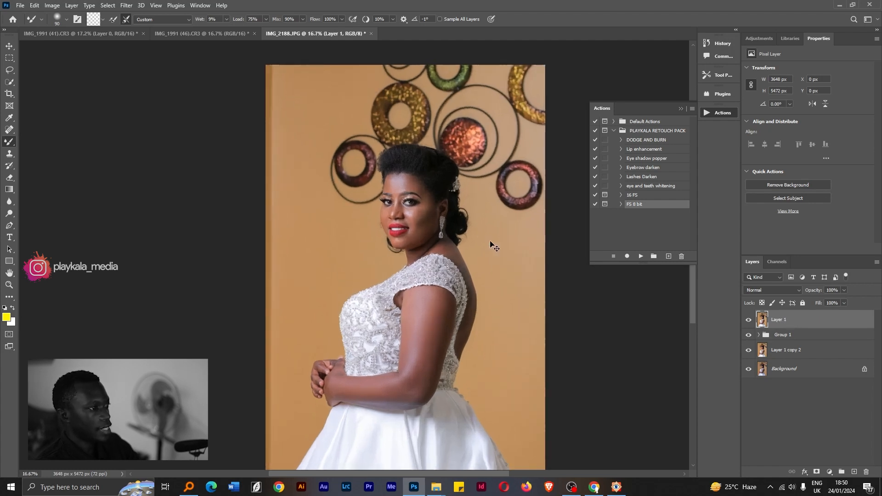
drag(492, 243, 399, 227)
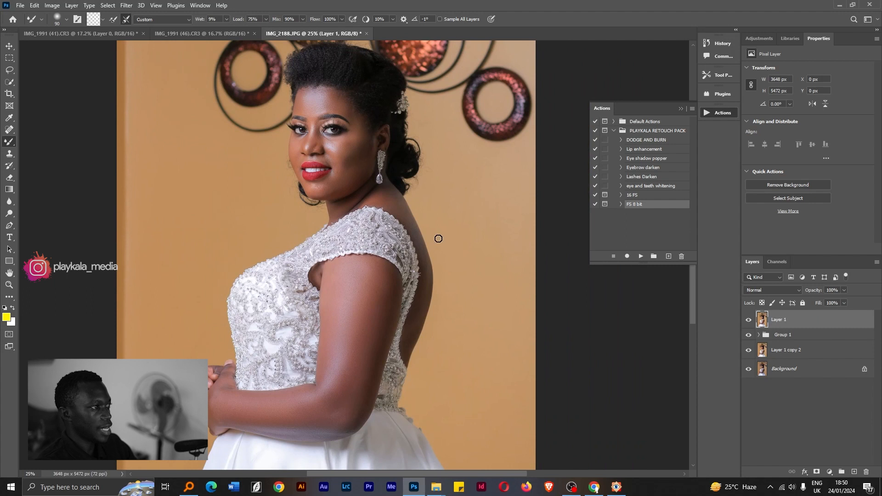
click(829, 473)
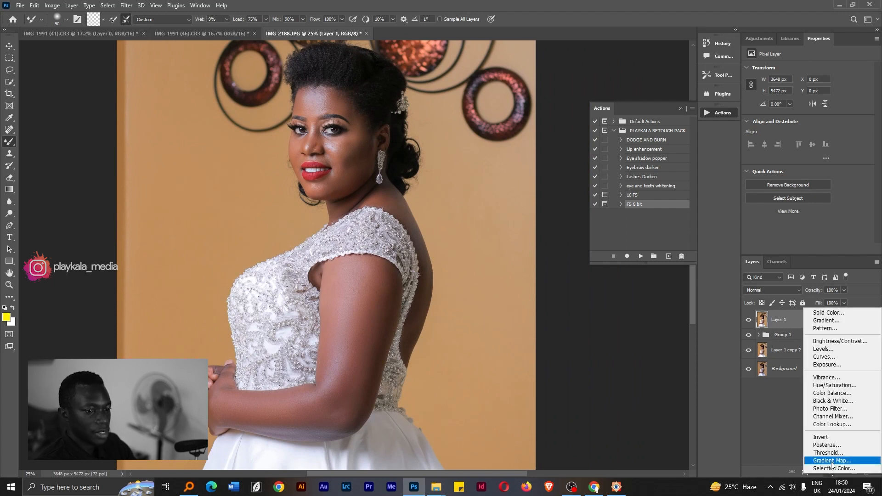
click(832, 462)
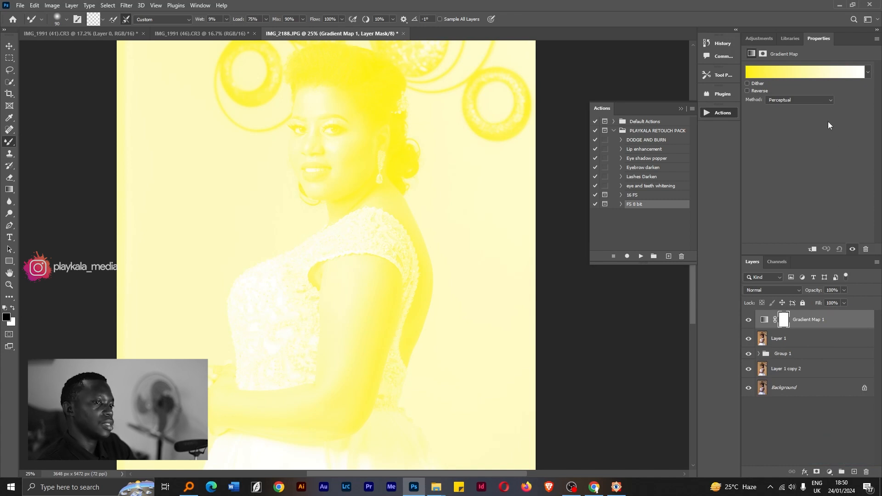
- Edit the Gradient Map's gradient and pick the Gold 1 preset from Photographic Toning in Legacy Gradients
click(843, 74)
drag(674, 106, 668, 171)
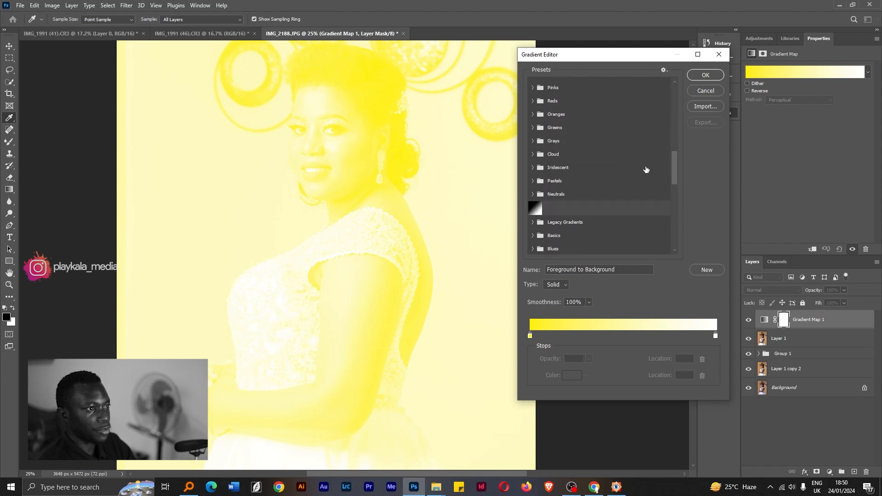
click(533, 194)
drag(674, 165, 674, 177)
click(533, 153)
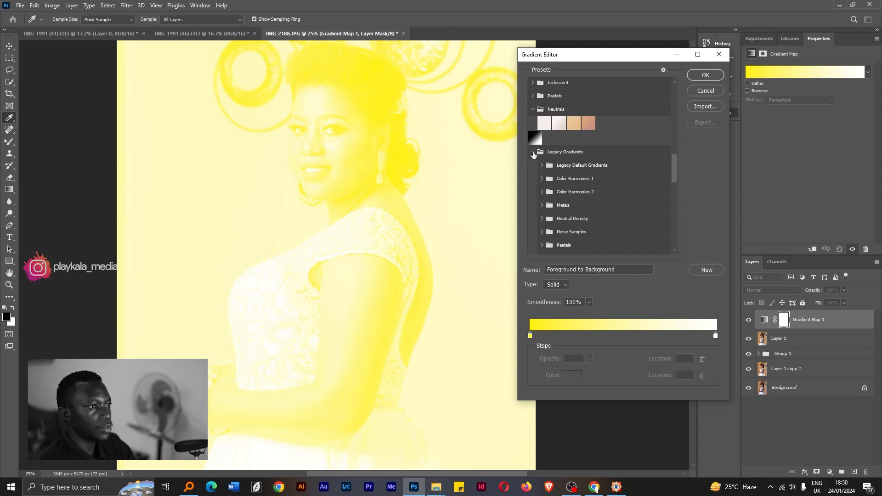
drag(676, 169, 674, 183)
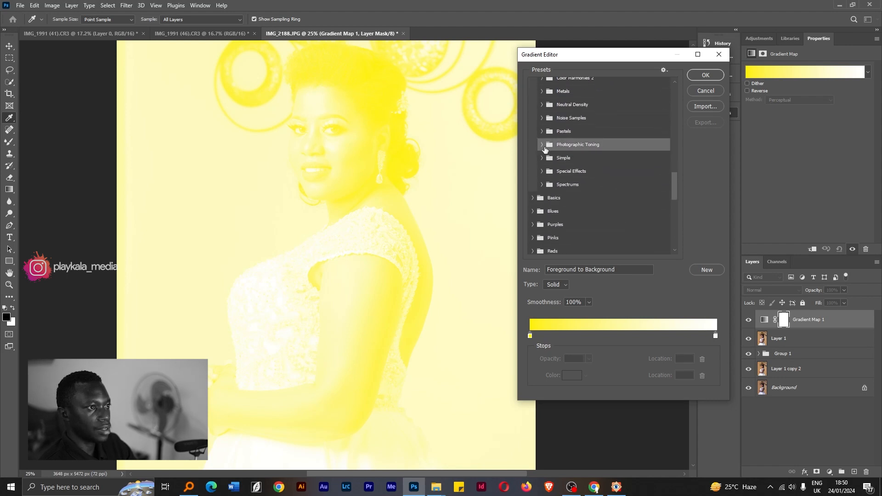
click(542, 145)
click(612, 178)
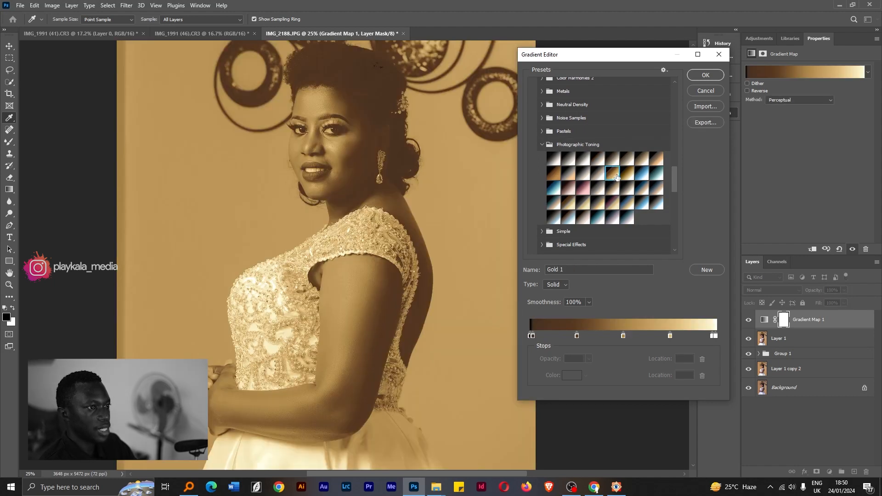
- Compare the Gold 2 preset with Gold 1 and apply Gold 1 to the Gradient Map
click(627, 174)
click(612, 173)
click(628, 177)
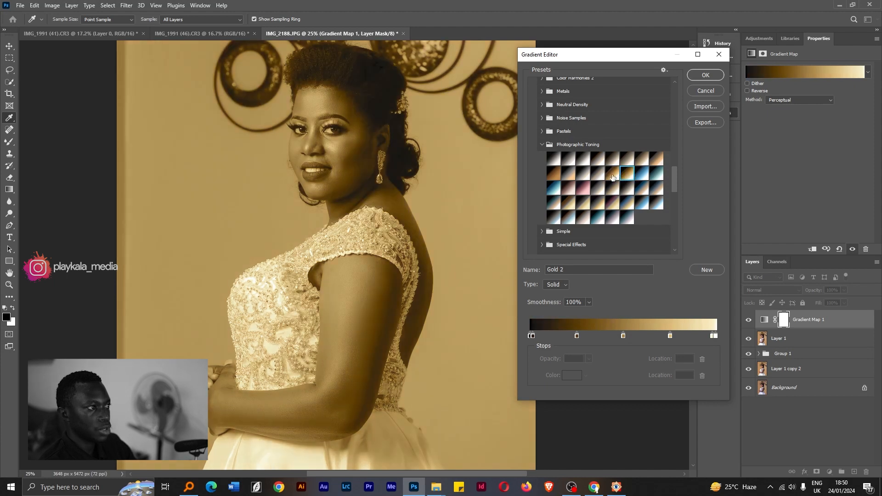
click(612, 178)
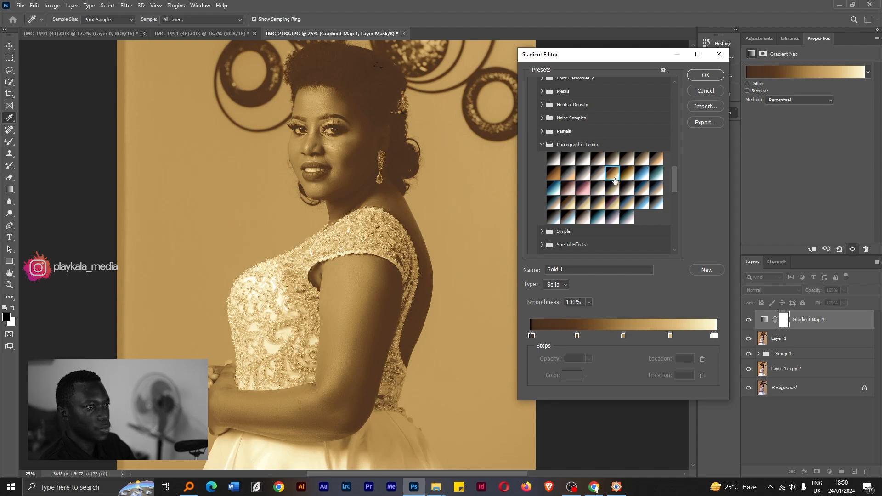
click(704, 75)
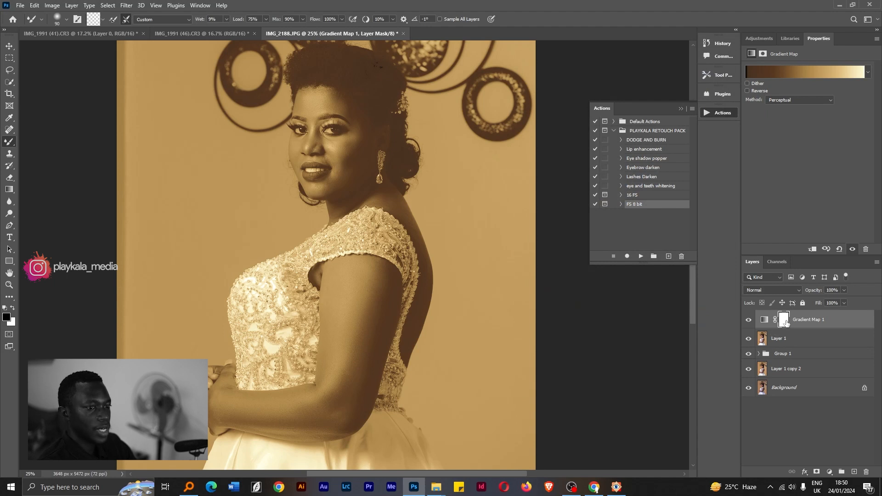
- Invert the Gradient Map's layer mask to black
click(784, 320)
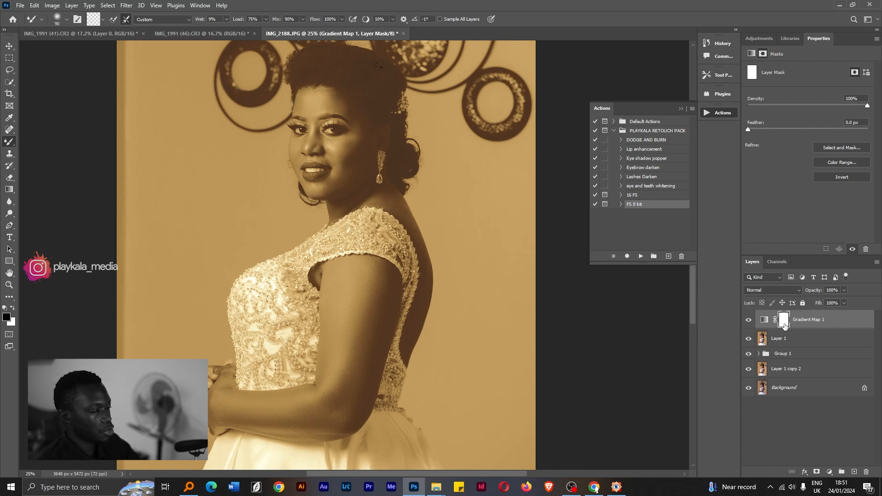
click(835, 177)
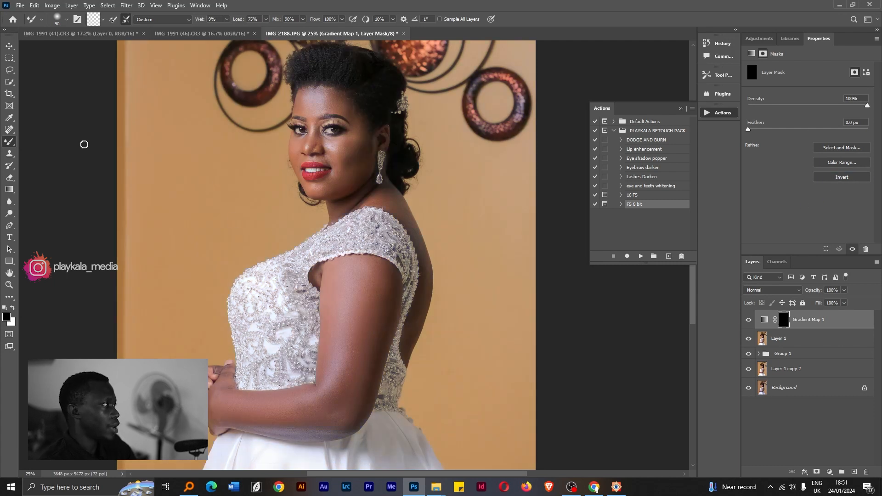
- Set up the Brush tool at size 400 with white as the foreground color
right_click(14, 142)
click(45, 142)
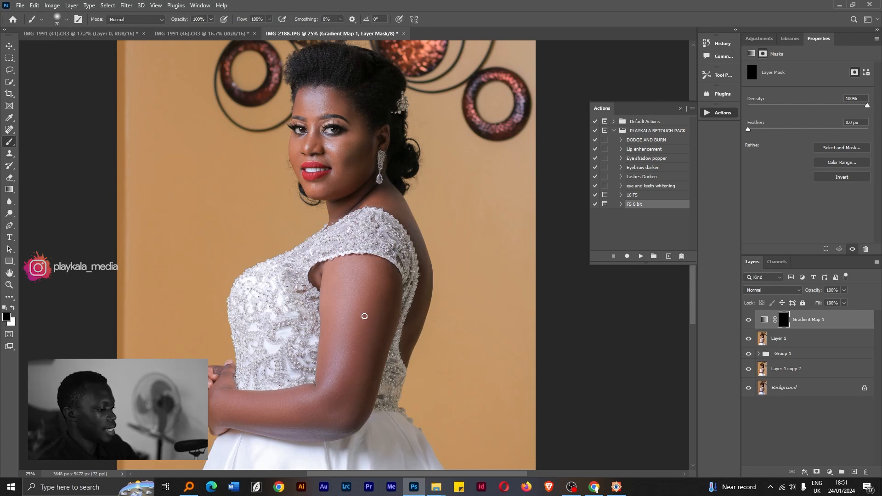
key(ctrl+minus)
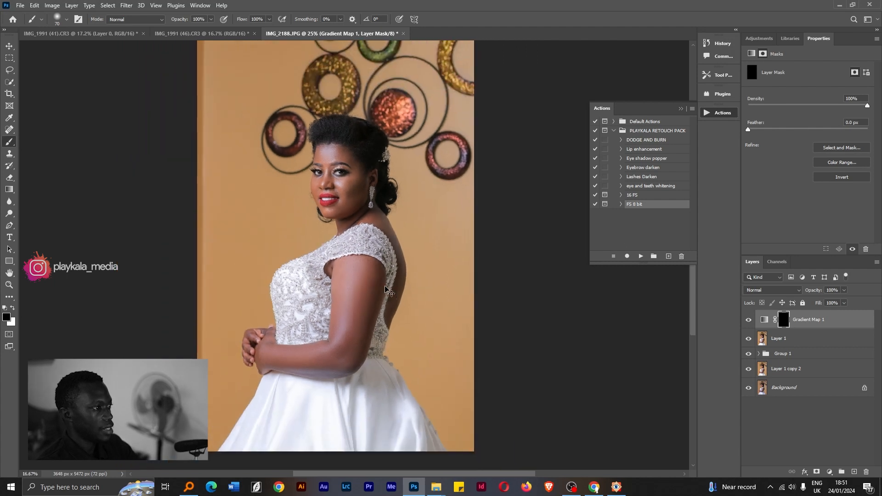
key(bracketright)
key(bracketright)
key(bracketright)
key(bracketright)
key(bracketright)
key(bracketright)
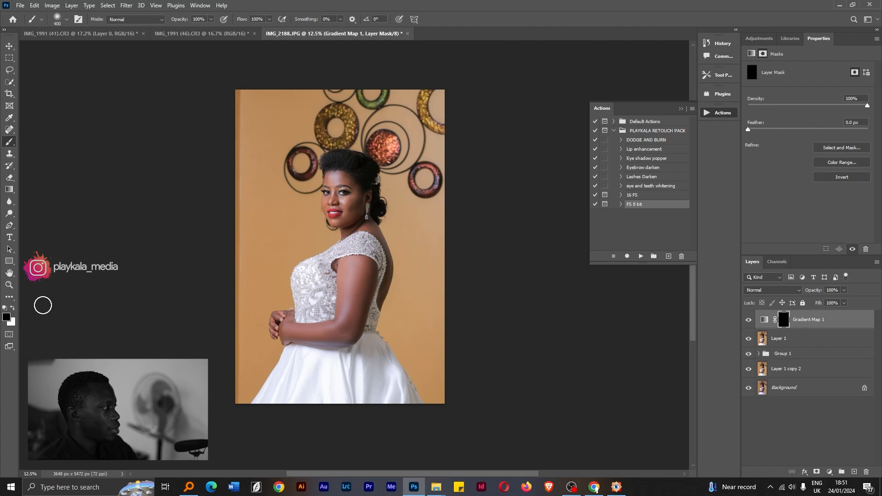
click(13, 307)
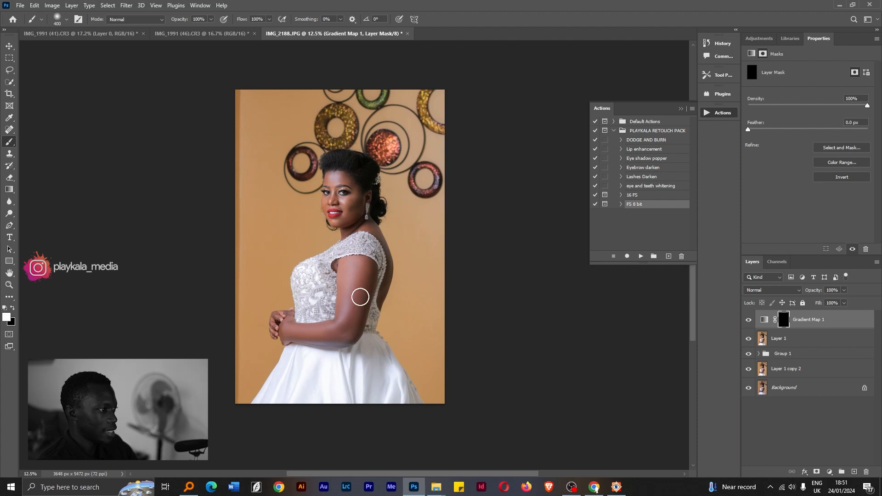
- Set the Gradient Map layer's blending mode to Color and paint white on its mask over the arm and hands
key(ctrl+plus)
drag(360, 295, 378, 273)
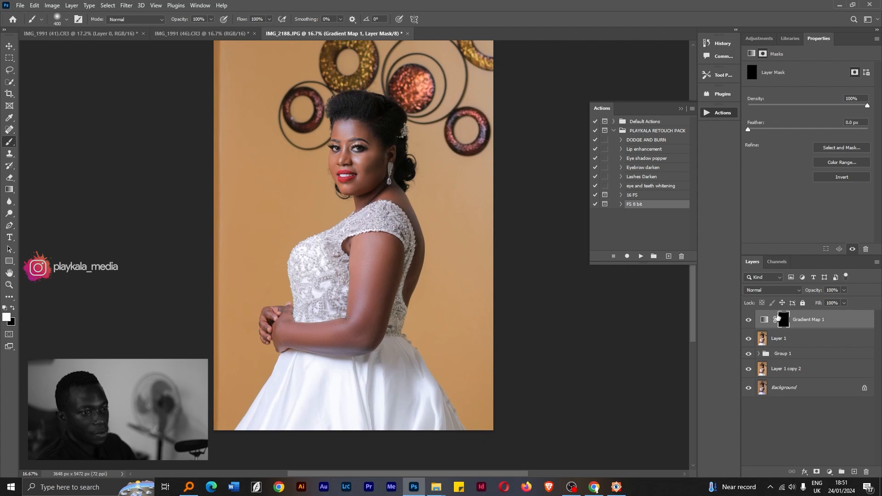
click(793, 292)
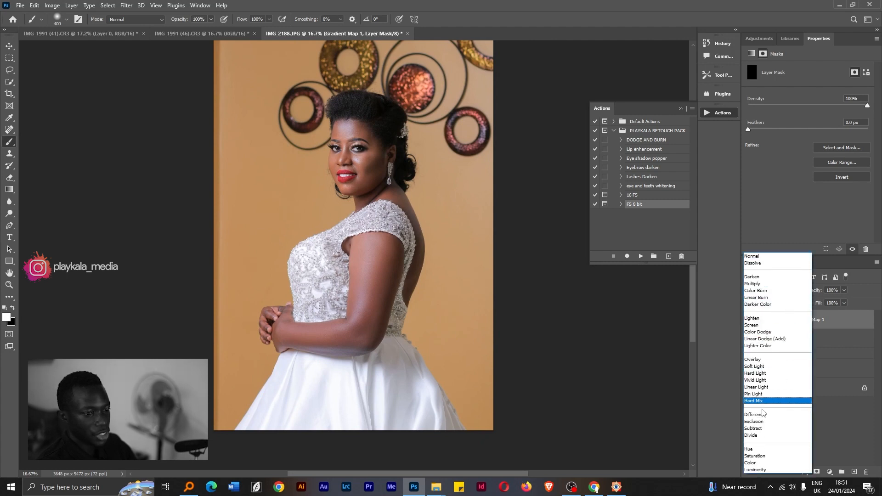
click(753, 463)
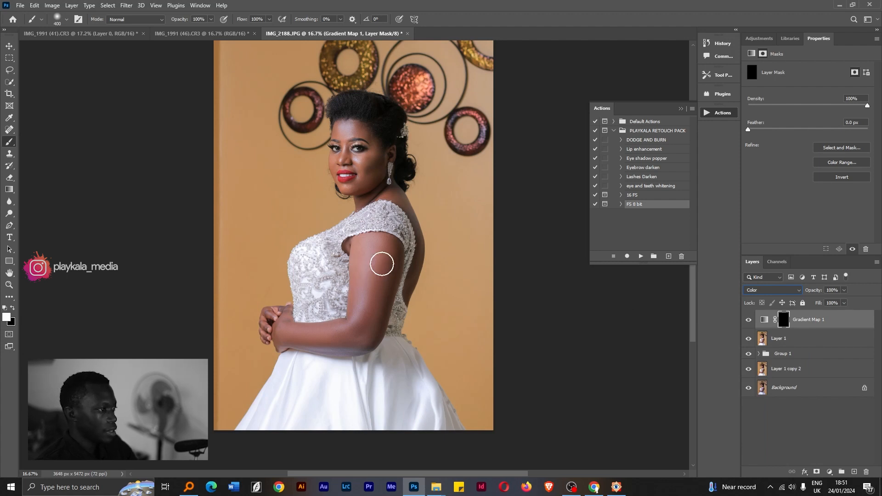
mouse_move(383, 261)
mouse_down()
mouse_move(373, 296)
mouse_move(364, 245)
mouse_move(389, 247)
mouse_move(366, 251)
mouse_move(361, 316)
mouse_move(389, 246)
mouse_move(391, 267)
mouse_move(366, 326)
mouse_move(387, 272)
mouse_move(373, 318)
mouse_move(360, 341)
mouse_move(350, 331)
mouse_move(327, 345)
mouse_move(369, 340)
mouse_move(288, 336)
mouse_move(276, 317)
mouse_move(271, 334)
mouse_move(279, 338)
mouse_move(271, 319)
mouse_move(283, 314)
mouse_move(279, 337)
mouse_move(352, 337)
mouse_move(370, 325)
mouse_move(384, 262)
mouse_move(353, 247)
mouse_move(390, 247)
mouse_up()
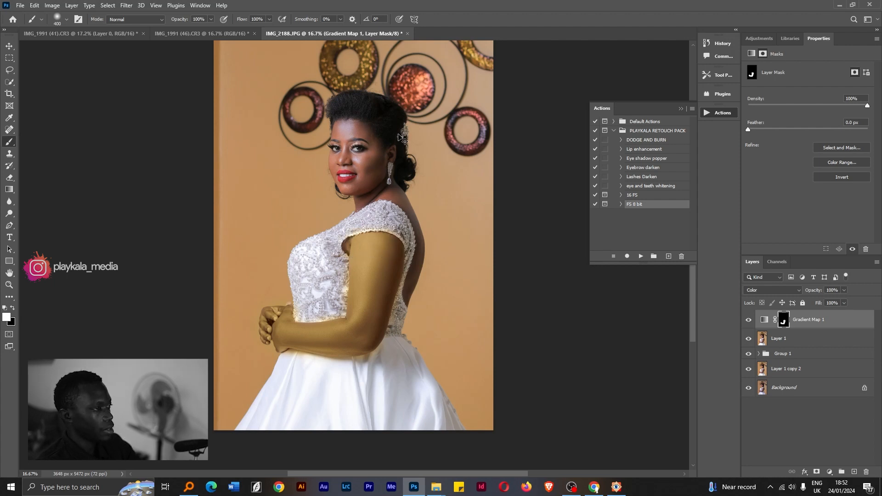
- Paint white on the Gradient Map's mask over the face and neck with the brush at size 250
key(ctrl+plus)
drag(409, 137, 382, 288)
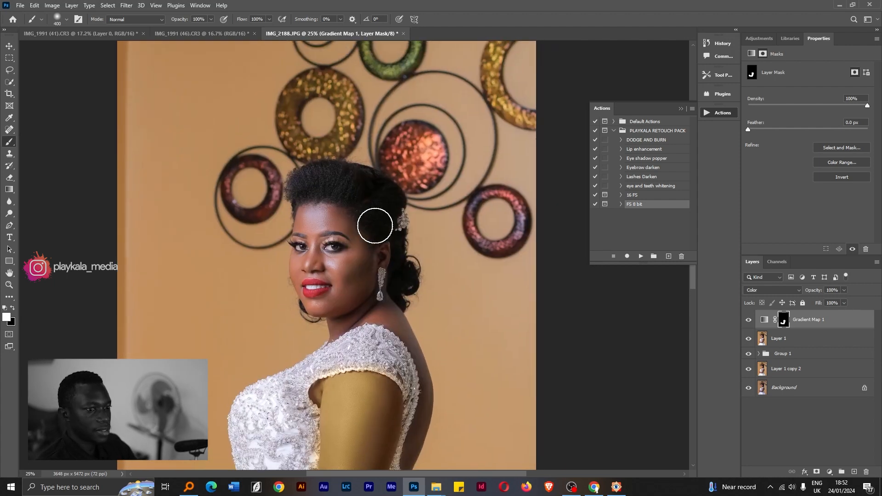
key(bracketleft)
key(bracketleft)
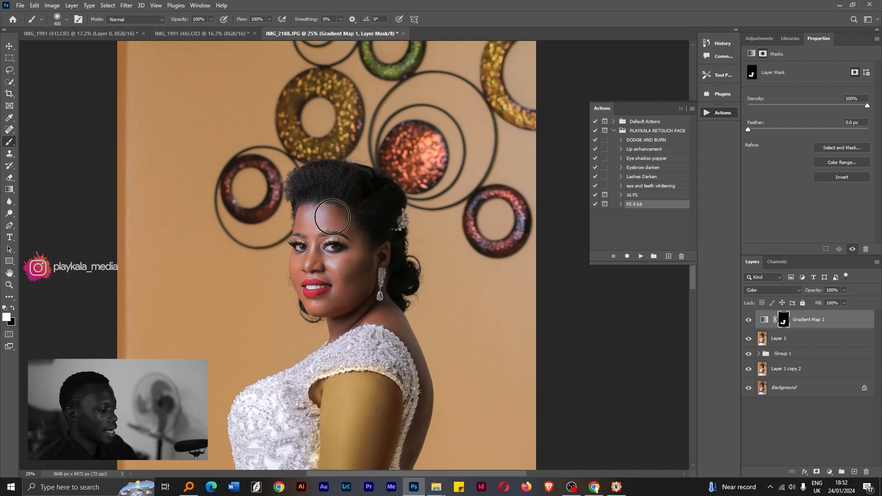
mouse_move(320, 220)
mouse_down()
mouse_move(304, 219)
mouse_move(330, 214)
mouse_up()
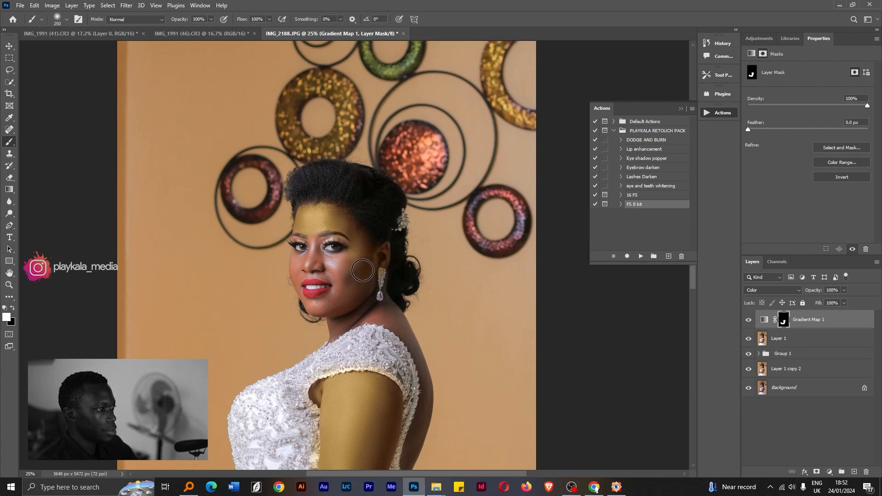
mouse_move(356, 284)
mouse_down()
mouse_move(345, 264)
mouse_move(300, 263)
mouse_move(332, 270)
mouse_move(340, 297)
mouse_move(329, 305)
mouse_move(359, 281)
mouse_move(335, 325)
mouse_move(361, 299)
mouse_move(393, 323)
mouse_move(394, 259)
mouse_move(408, 334)
mouse_up()
- Paint white on the Gradient Map's mask over the shoulder and back with the brush at size 150
key(bracketleft)
key(bracketleft)
key(bracketleft)
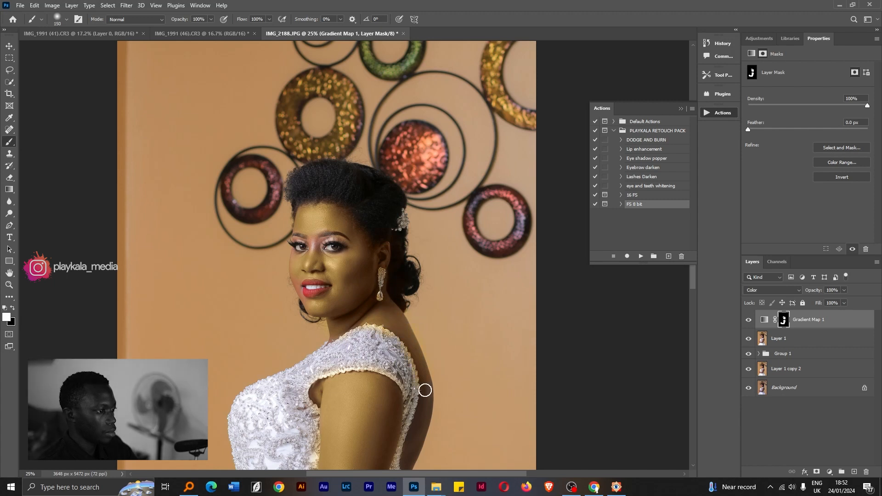
drag(424, 375, 451, 275)
- Refine the Gradient Map's mask on the facial details with the brush at size 80
scroll(367, 192, up, 3)
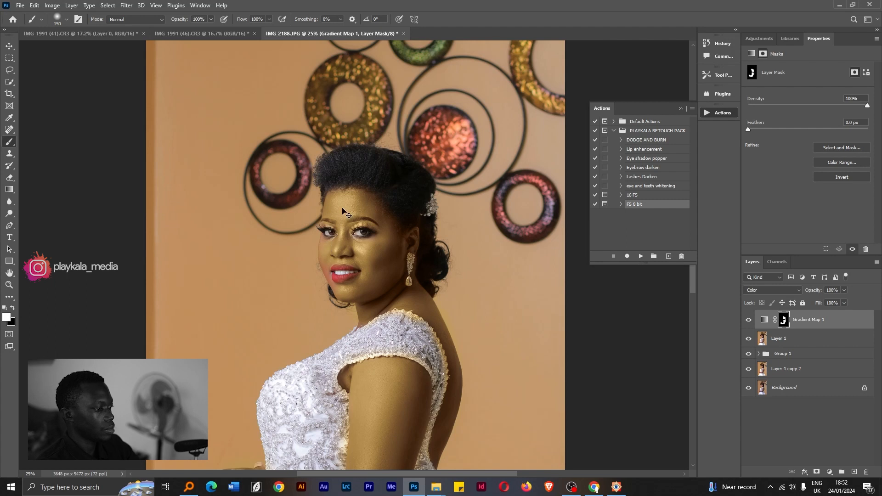
scroll(344, 207, up, 1)
scroll(343, 207, up, 2)
key(bracketleft)
key(bracketleft)
key(bracketleft)
key(bracketleft)
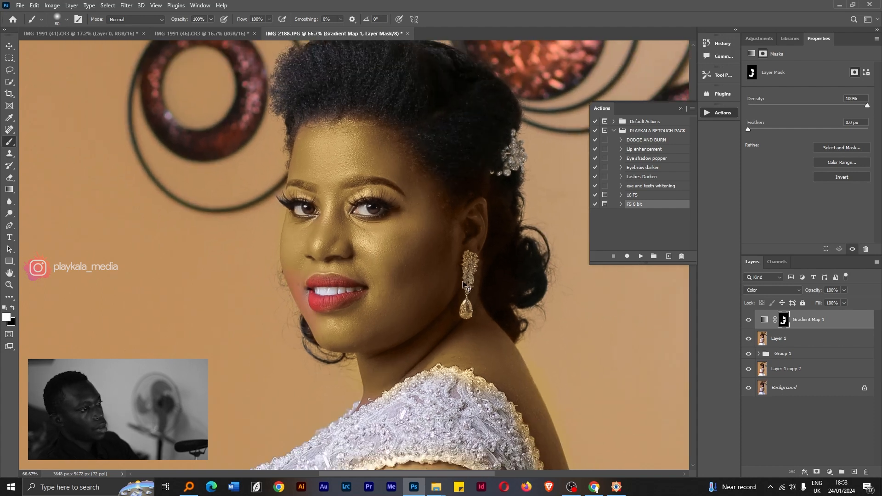
- Lower the Gradient Map layer's opacity, trying 40% before settling on 55%
scroll(463, 285, down, 2)
scroll(463, 285, down, 3)
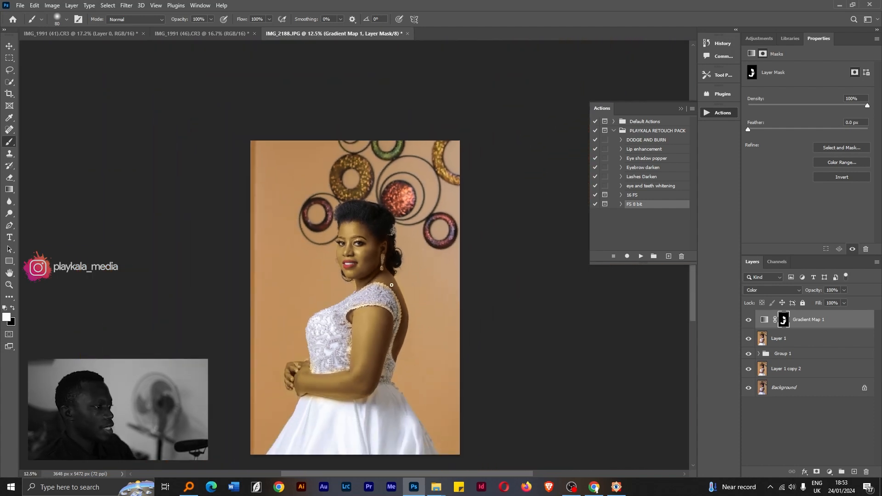
drag(393, 304, 396, 287)
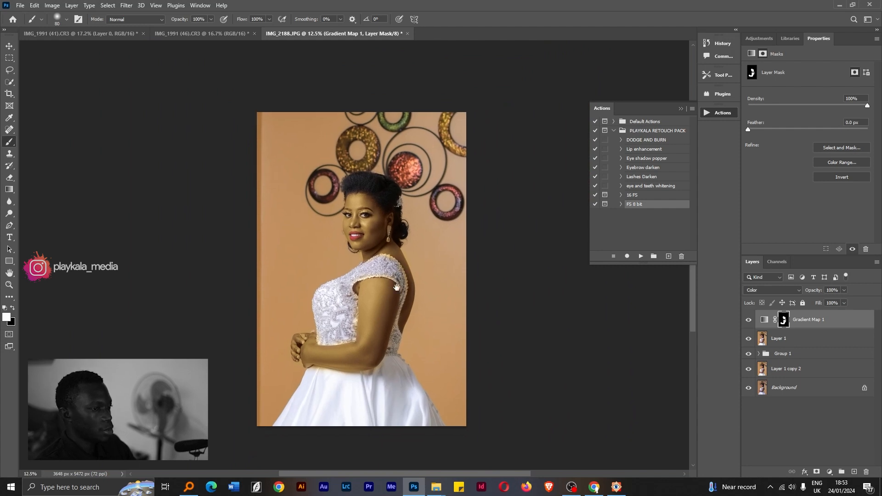
click(842, 291)
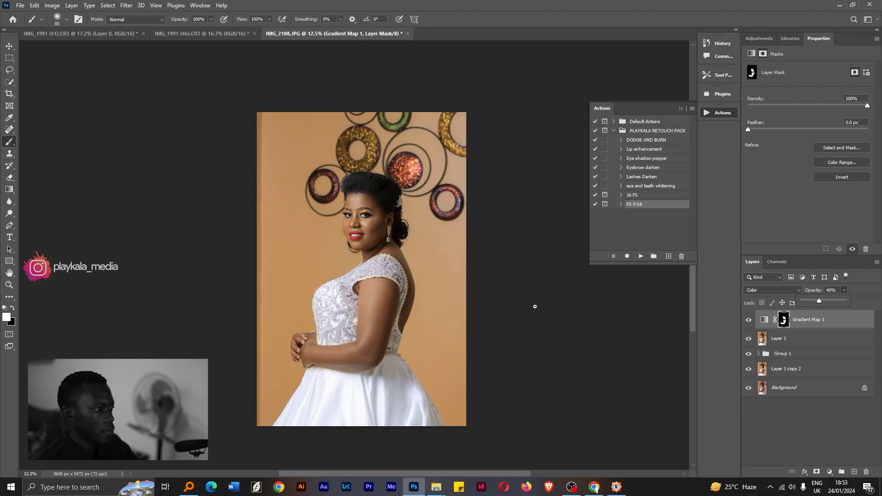
scroll(450, 295, up, 2)
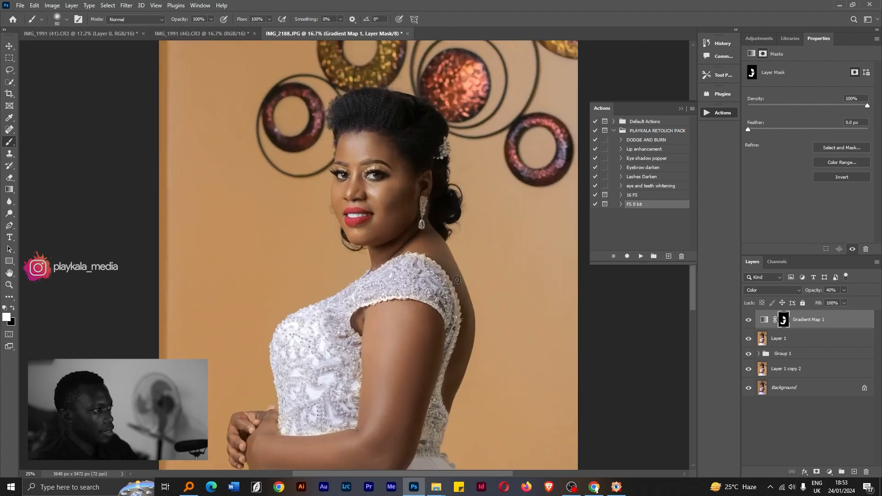
drag(442, 346, 444, 280)
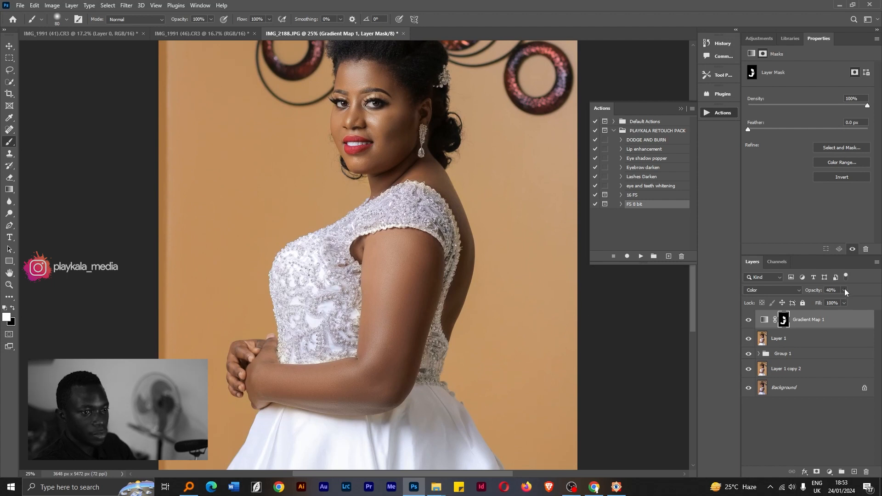
drag(847, 302, 853, 301)
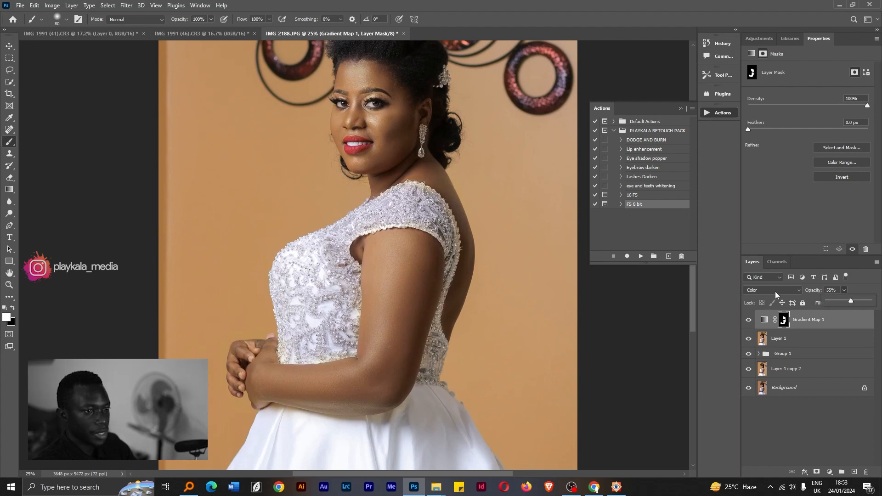
- Preview other blending modes on the Gradient Map layer, keep Color, and review the portrait
click(775, 293)
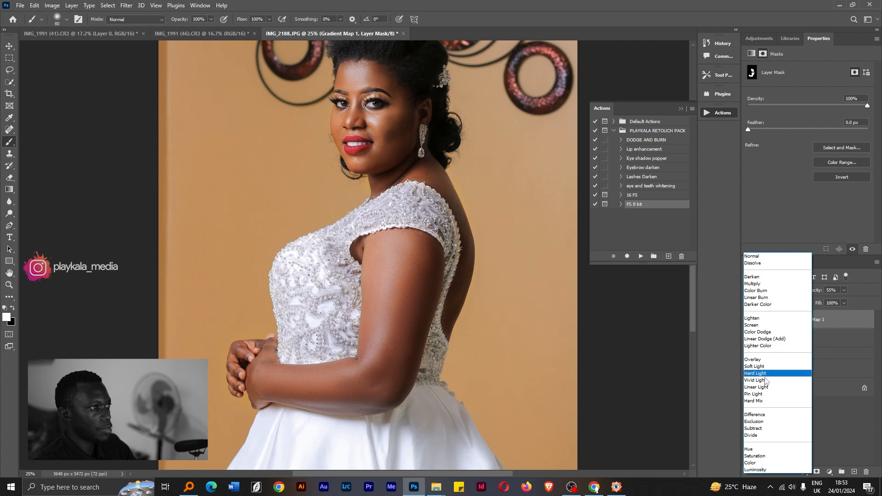
click(756, 463)
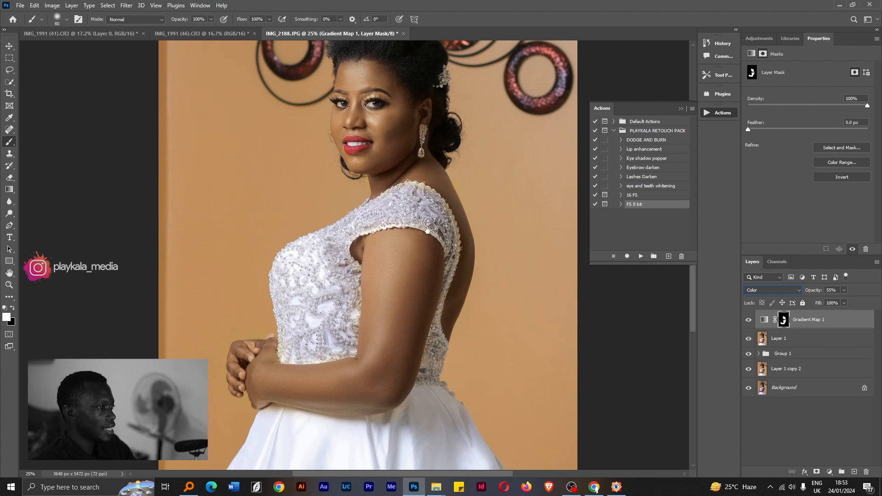
drag(433, 218, 417, 295)
key(ctrl+minus)
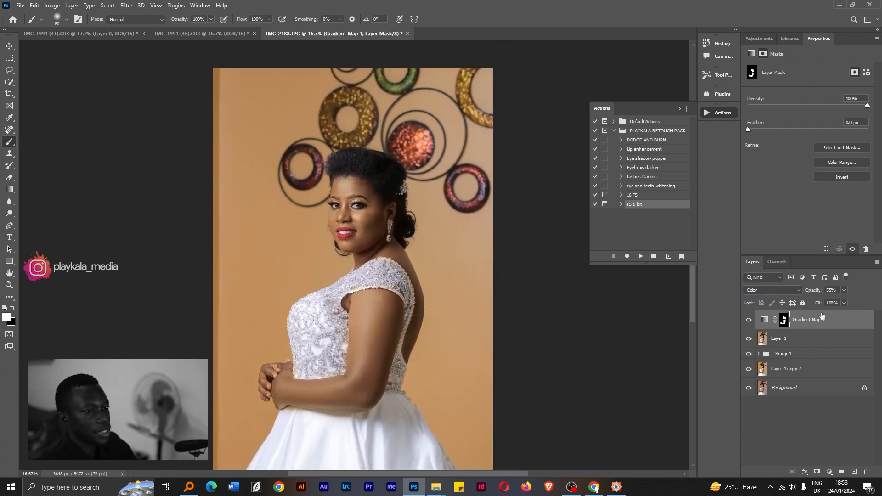
- Hide the Gradient Map layer and delete the extra color stops from its gradient, keeping only the start, middle and end stops
click(764, 320)
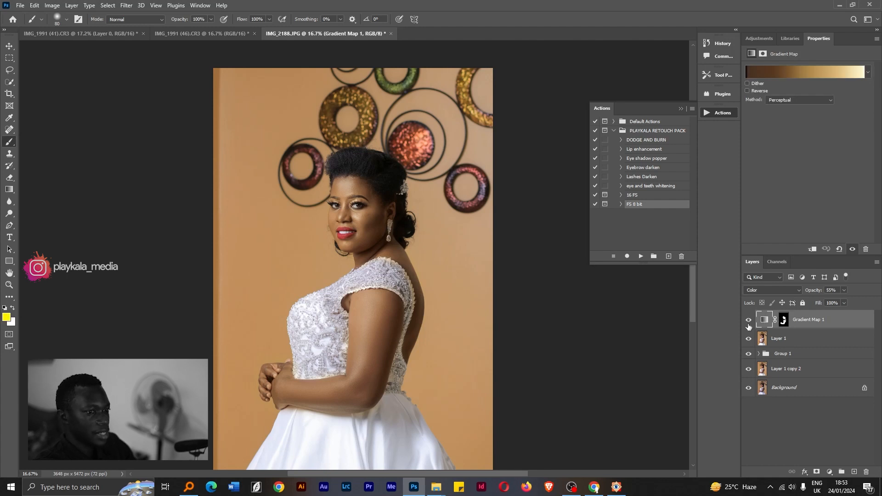
click(749, 321)
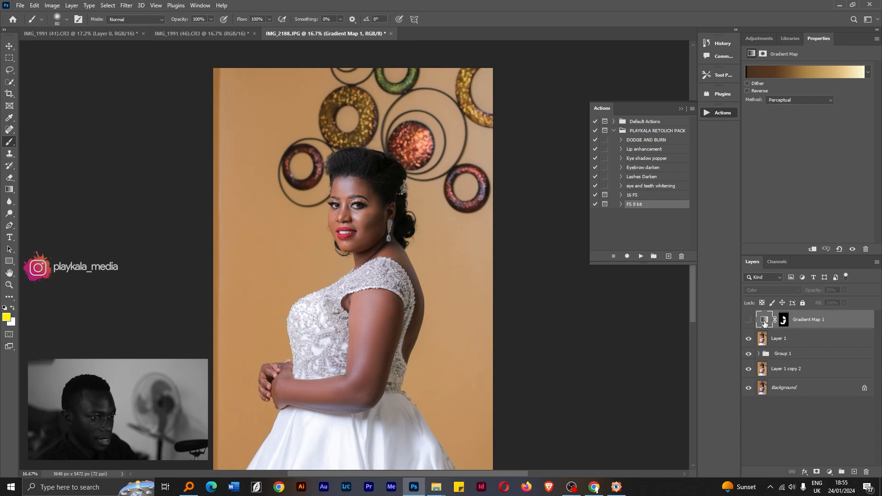
click(783, 76)
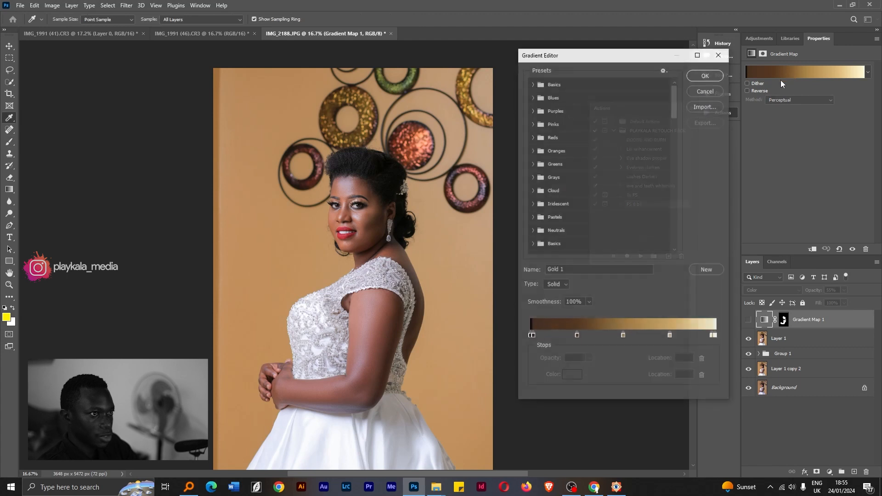
click(534, 339)
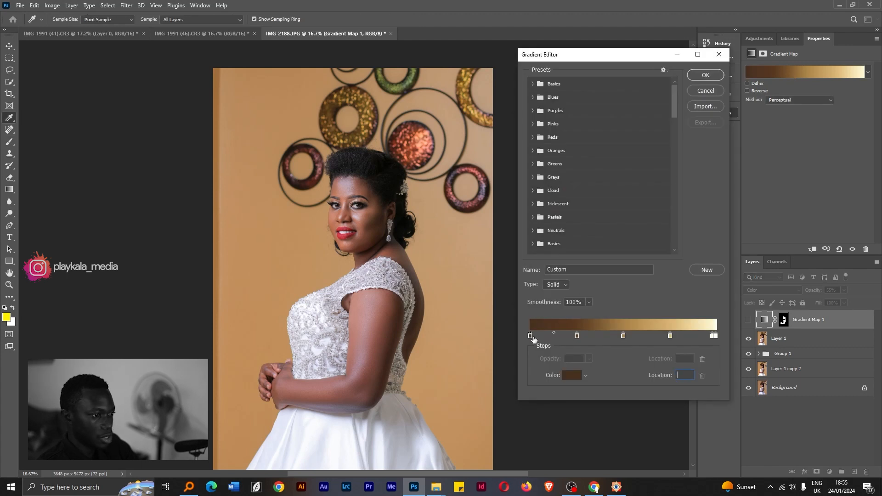
click(577, 337)
key(Delete)
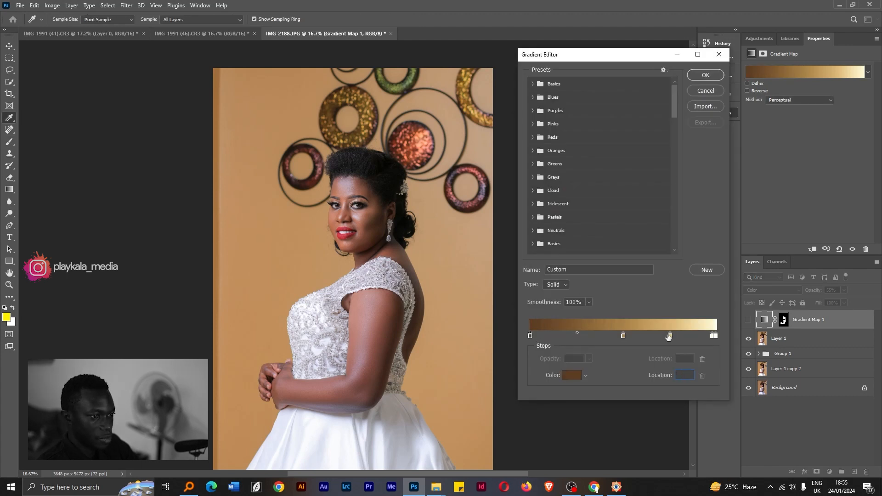
click(669, 337)
key(Delete)
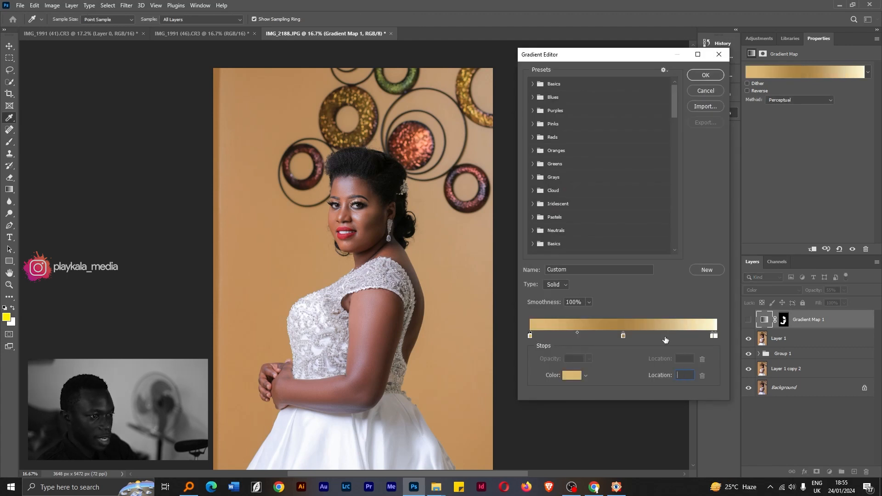
click(714, 336)
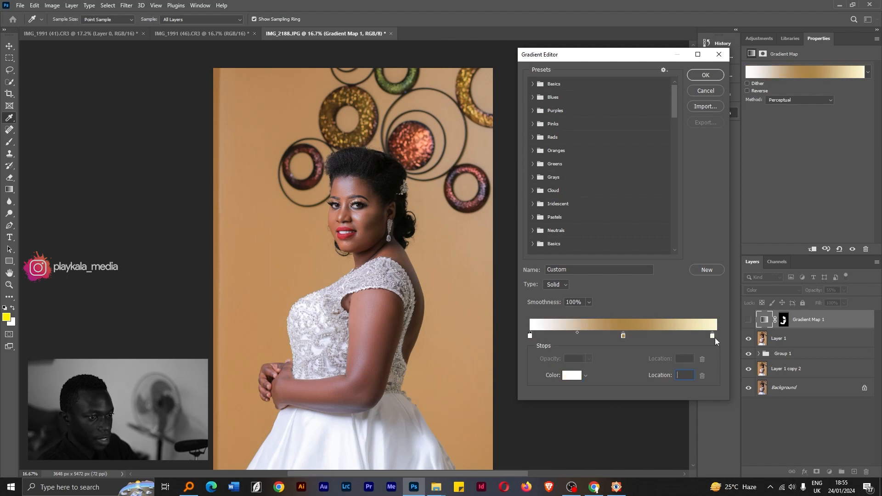
- Set the gradient's start stop to the dark skin shadow color 502c1f sampled from the lower cheek
click(529, 336)
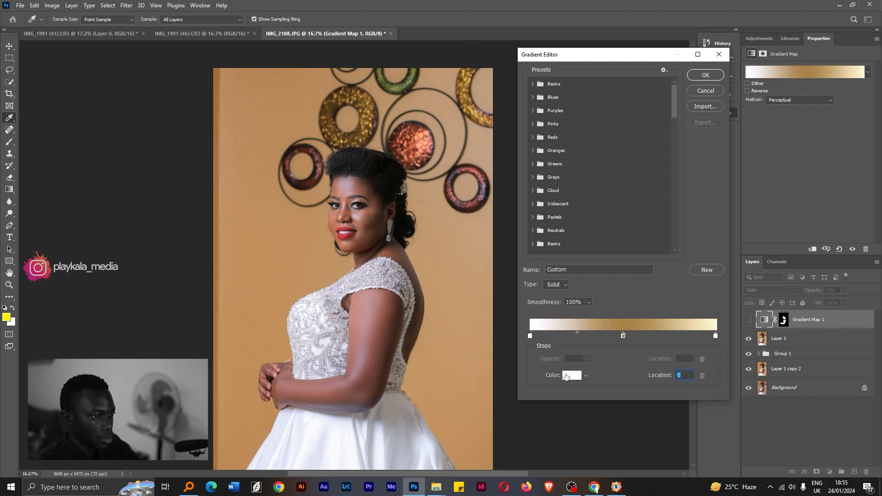
click(565, 377)
click(387, 332)
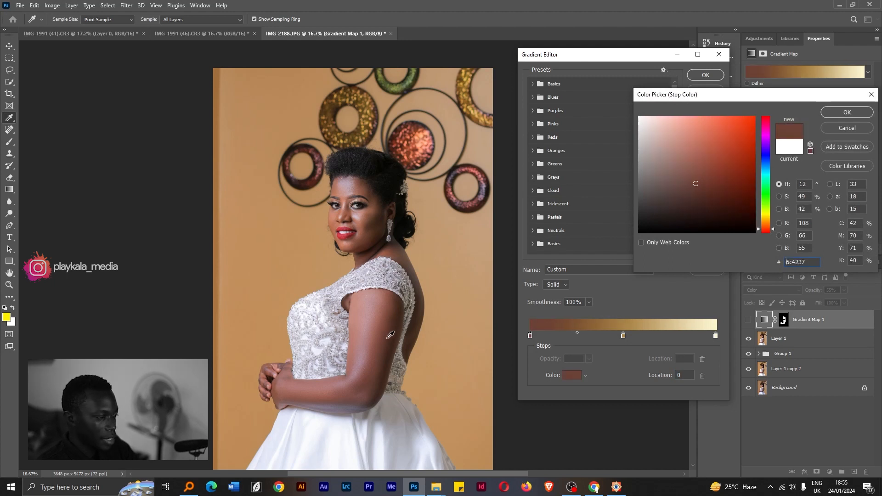
click(390, 337)
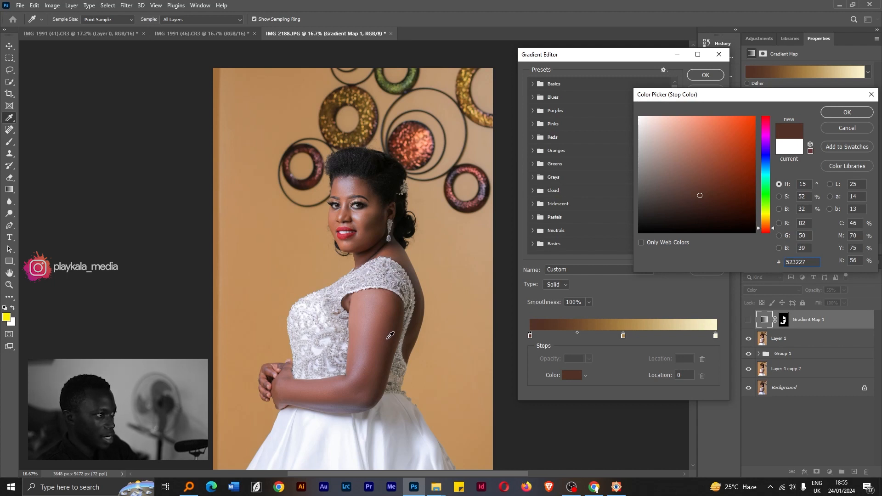
key(ctrl+plus)
key(ctrl+plus)
key(ctrl+plus)
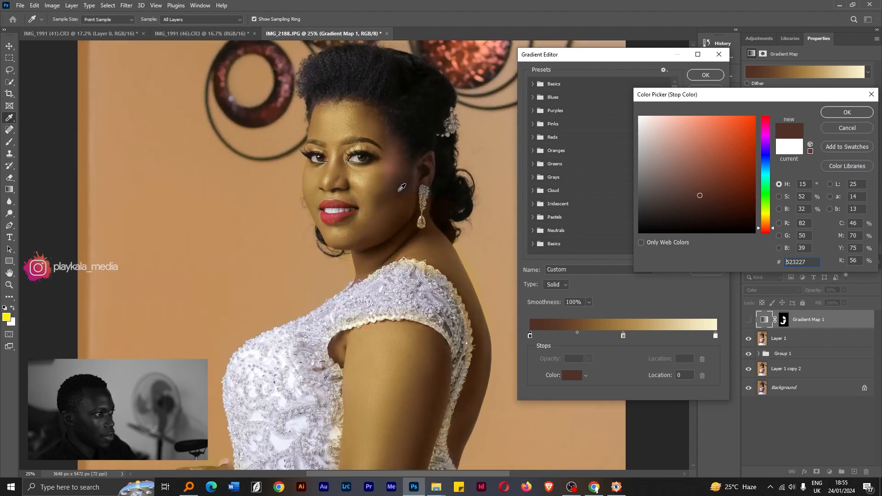
key(space)
drag(397, 172, 364, 299)
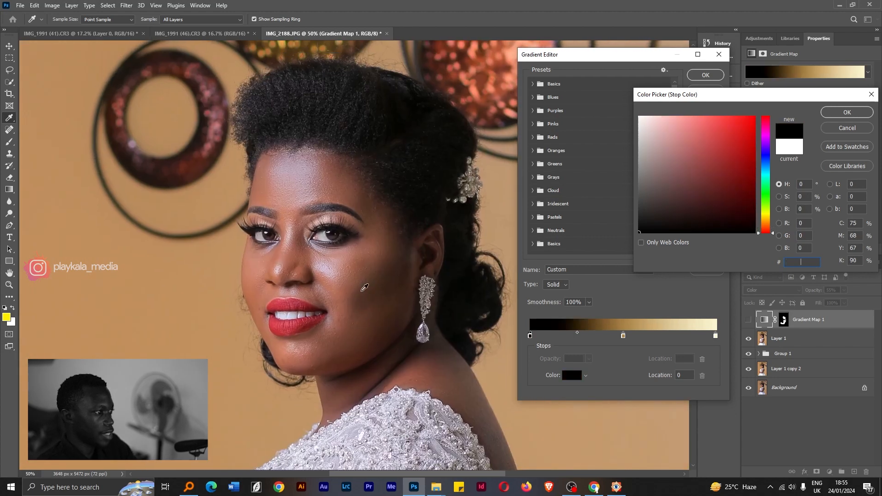
click(363, 348)
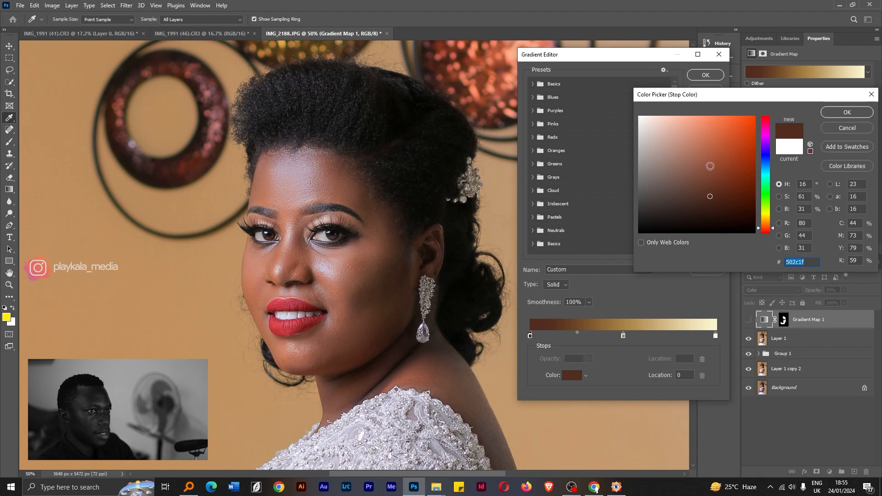
click(836, 115)
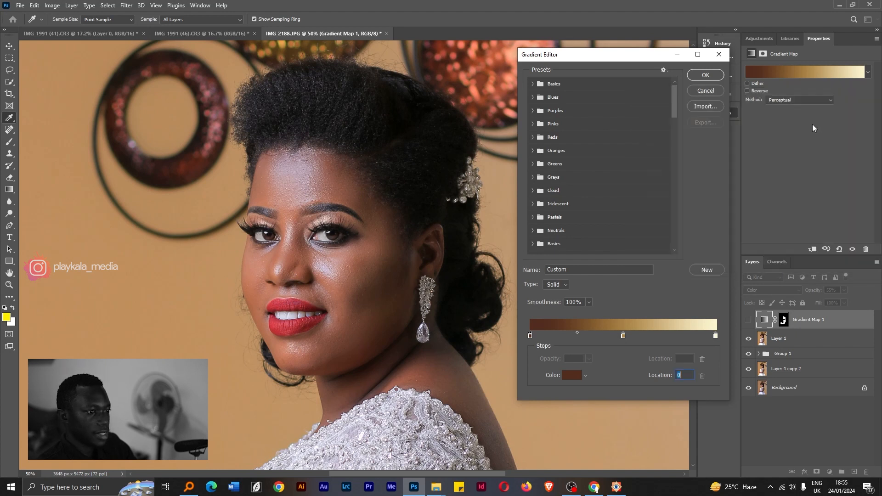
- Set the gradient's end stop to the skin highlight color cf9682 sampled from the face
click(715, 337)
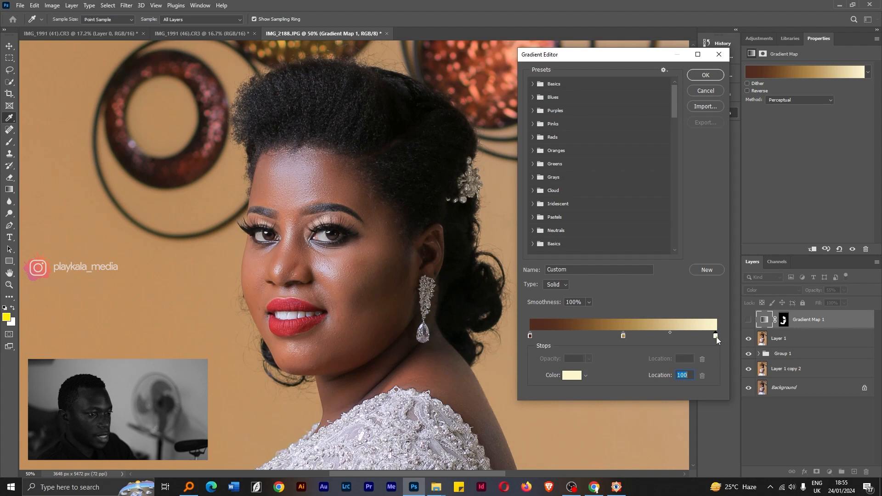
click(571, 375)
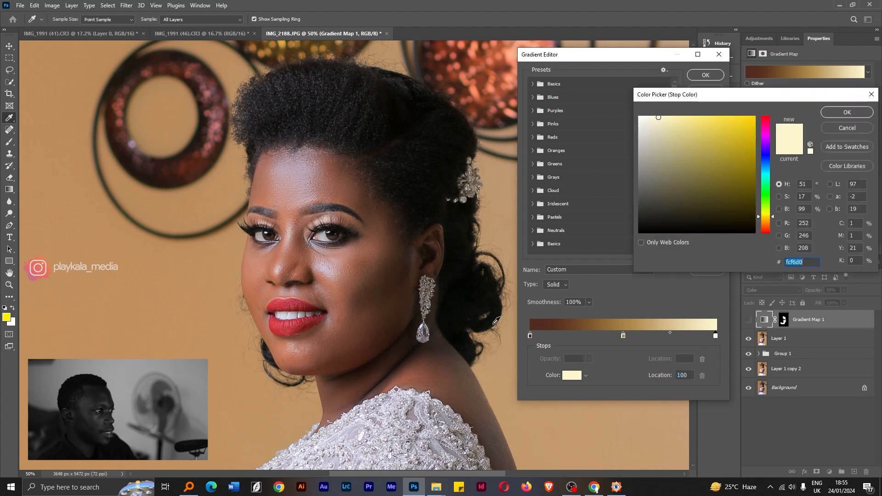
click(295, 187)
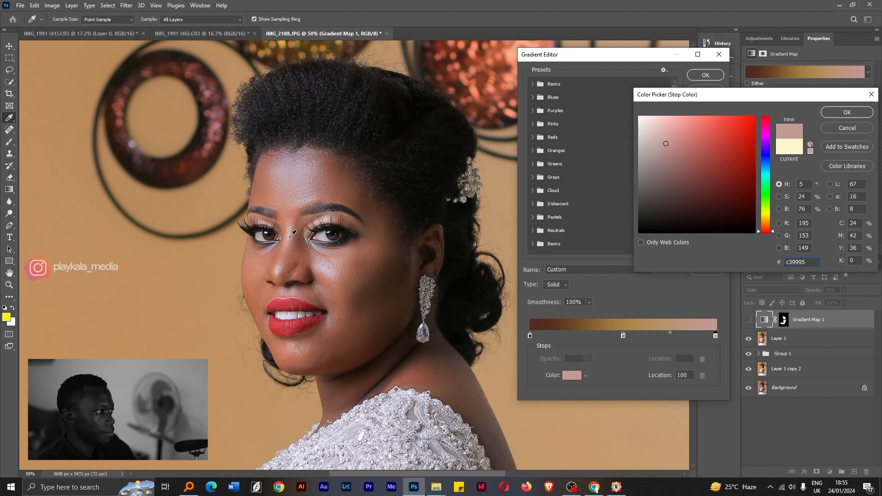
click(277, 269)
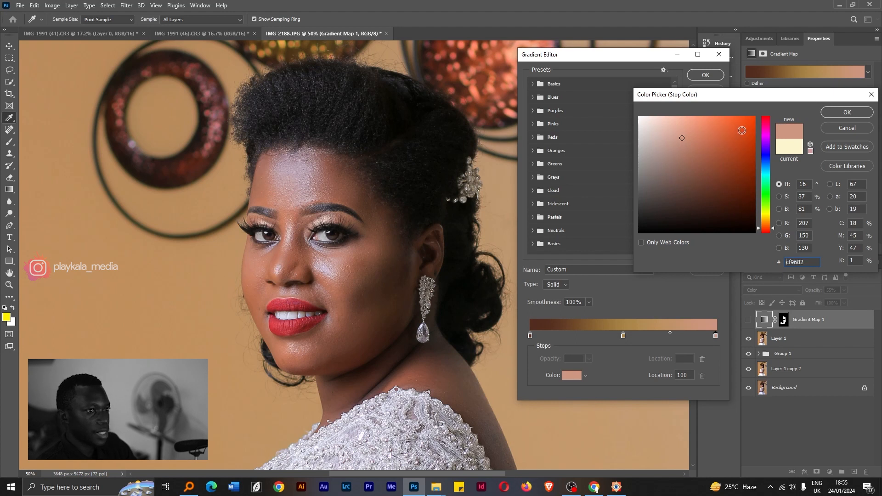
click(623, 337)
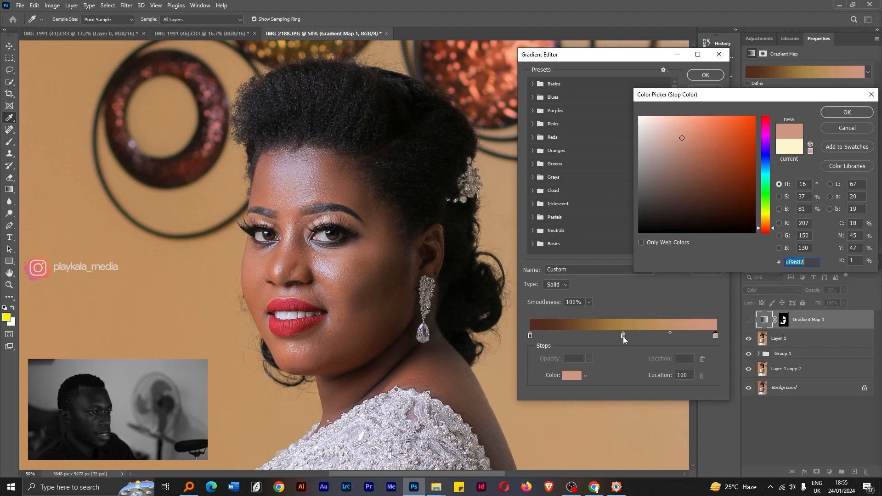
click(843, 113)
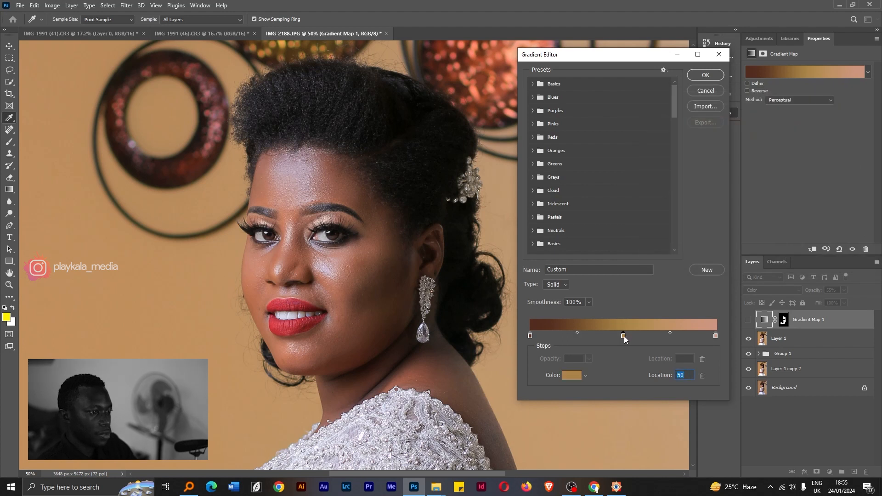
- Set the gradient's middle stop to the skin midtone cd856a sampled from the cheek and apply the edited gradient
click(574, 377)
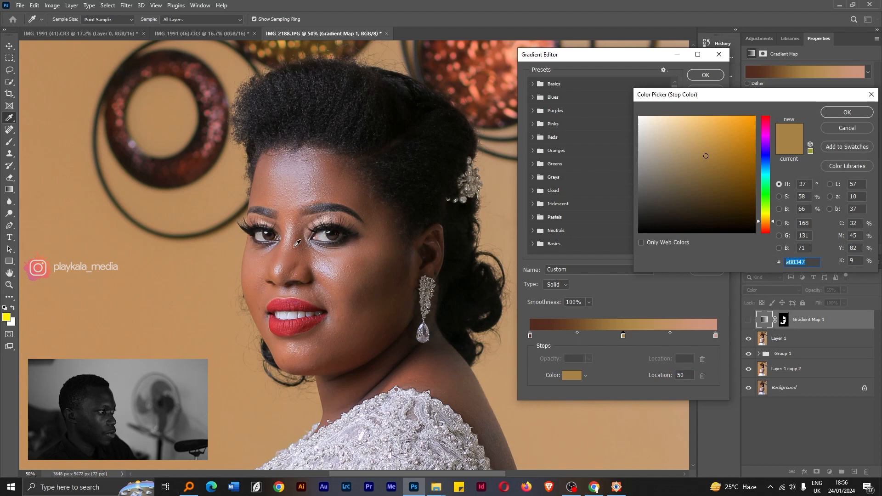
click(255, 272)
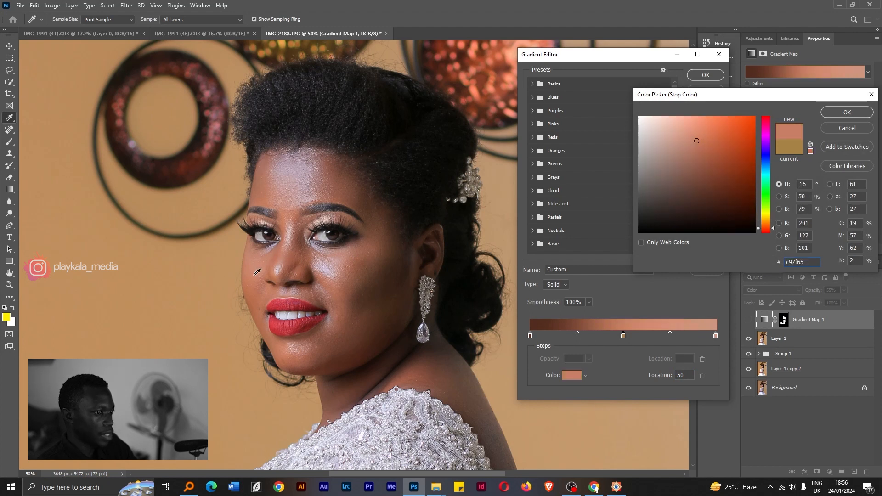
click(256, 274)
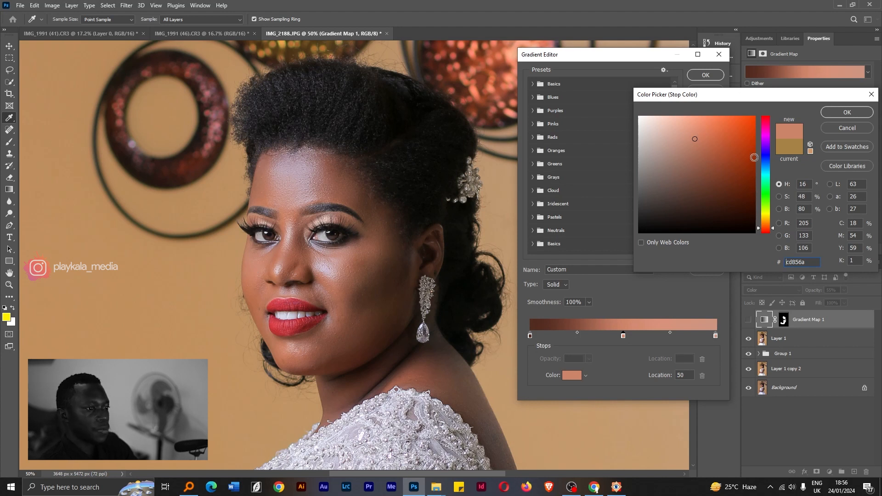
click(837, 110)
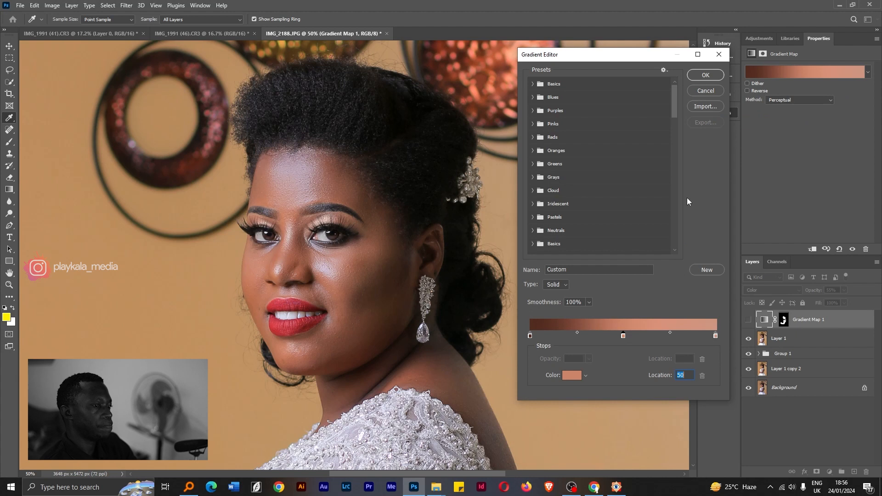
click(788, 74)
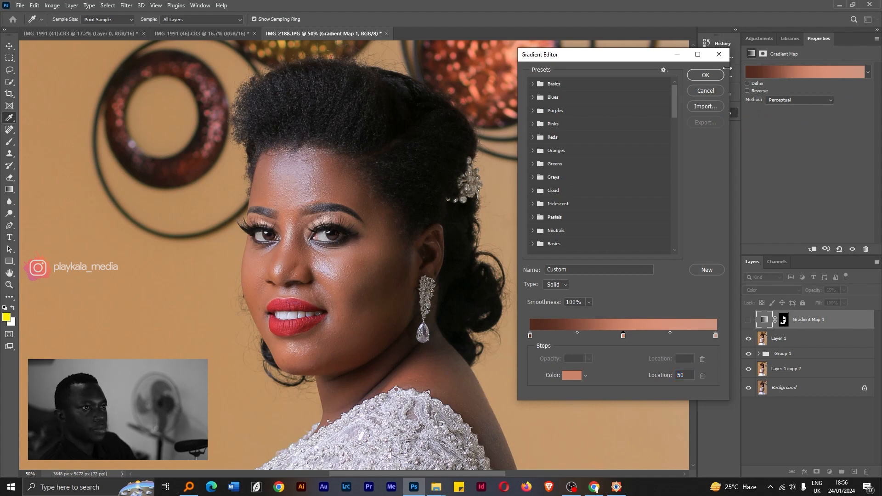
click(703, 76)
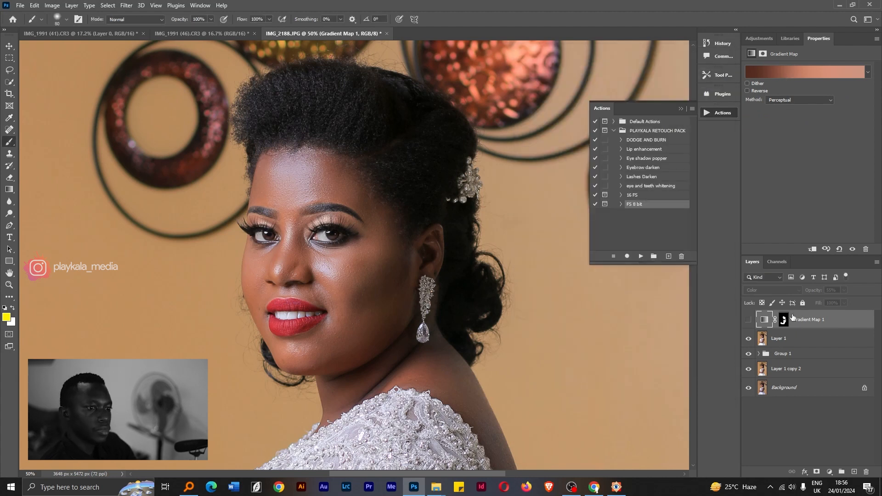
- Show the Gradient Map layer again and examine the new skin color on the face and shoulder
click(748, 321)
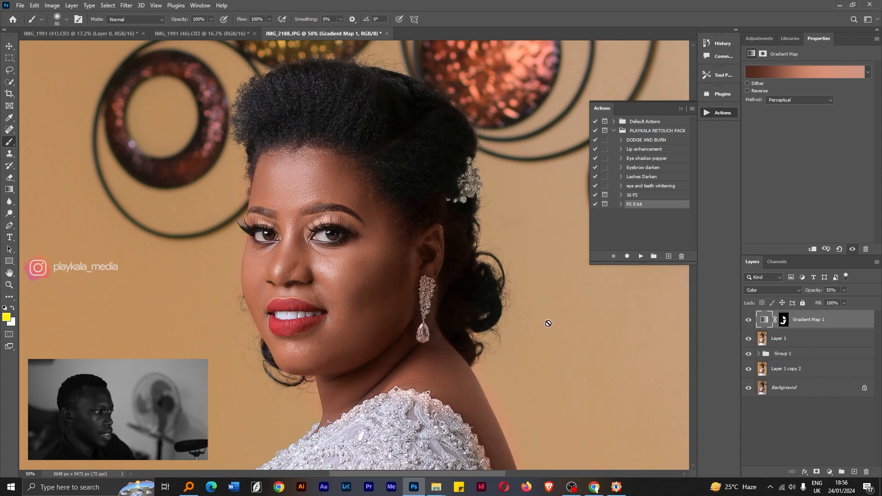
key(ctrl+minus)
key(ctrl+minus)
key(ctrl+minus)
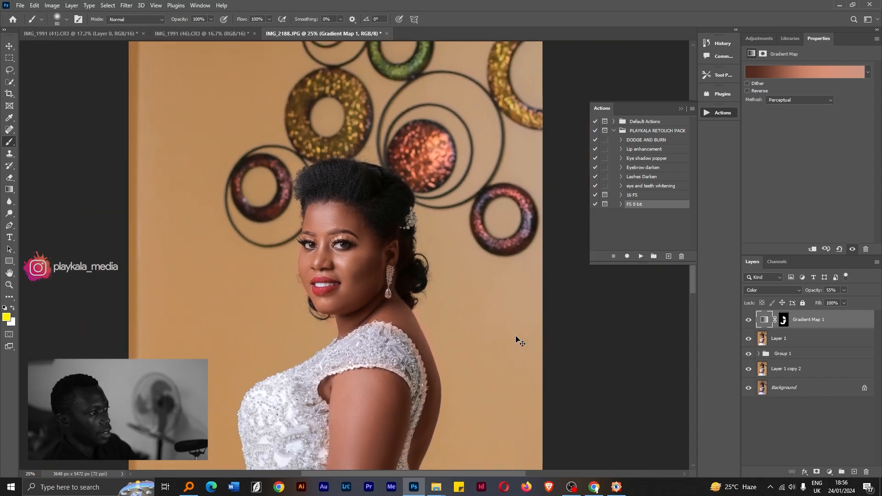
key(ctrl+plus)
key(ctrl+plus)
key(ctrl+plus)
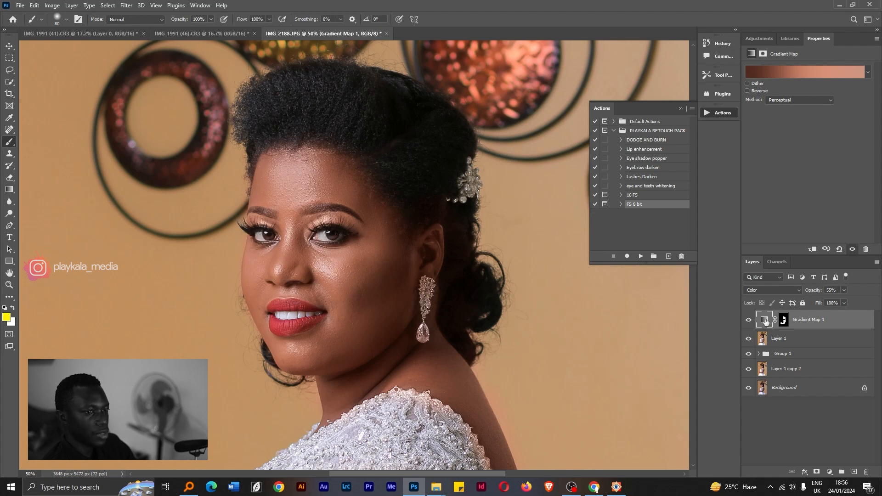
- Reopen the Gradient Map's gradient and shift the dark start stop's hue towards yellow-brown, to about 28°
click(855, 74)
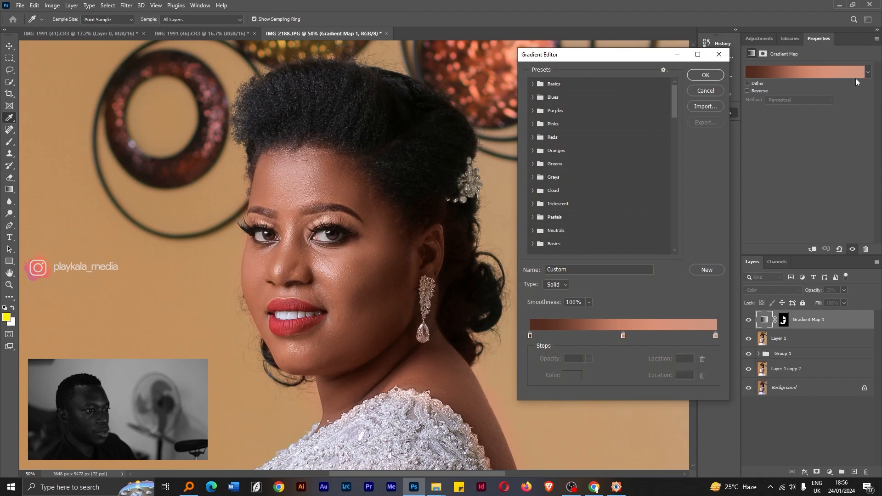
click(529, 335)
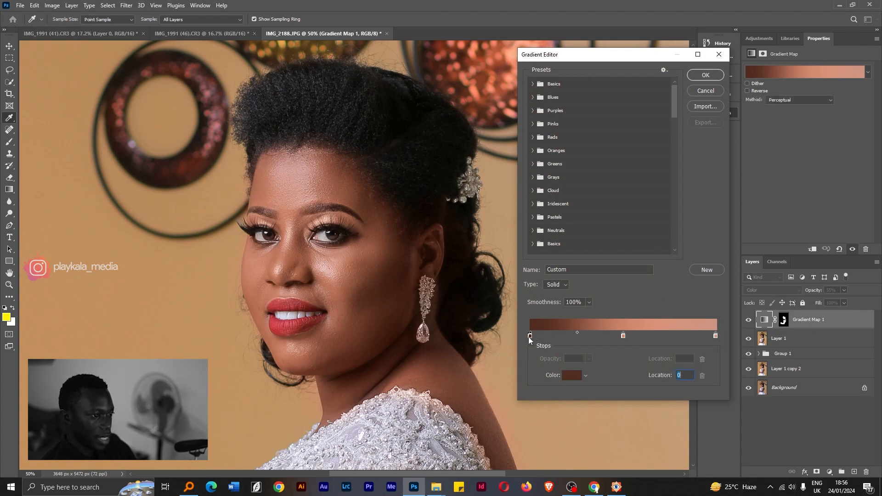
double_click(530, 336)
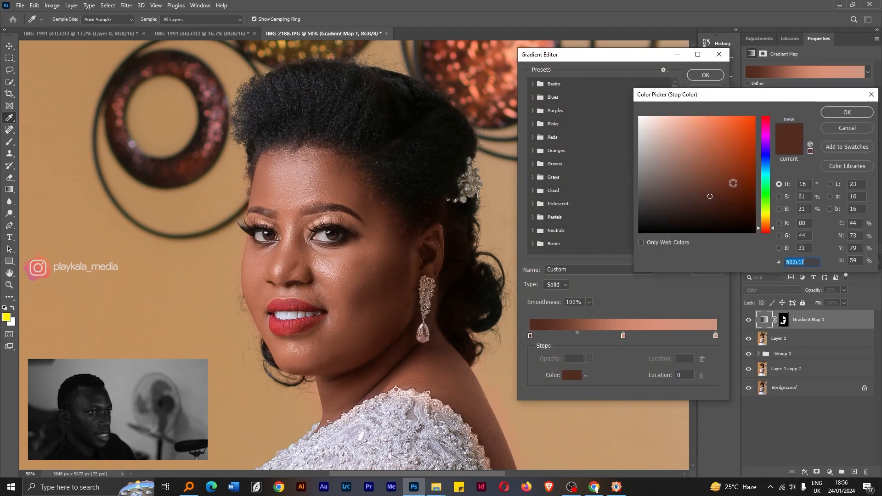
click(772, 227)
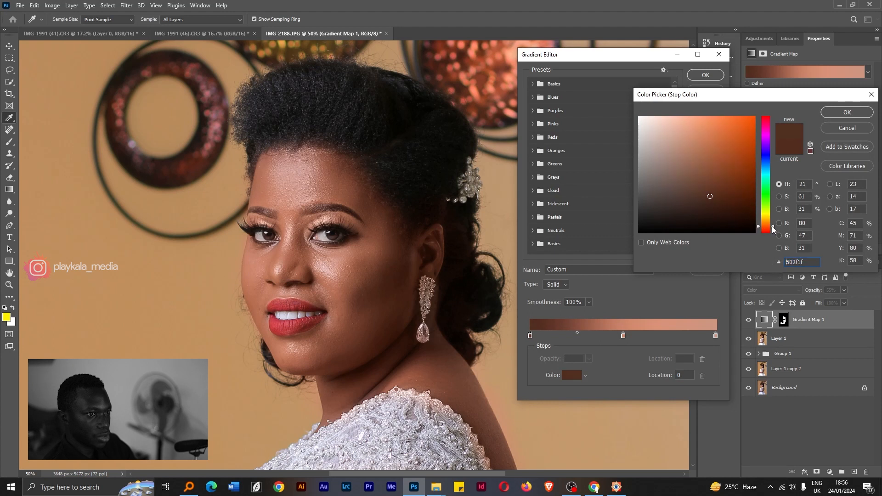
drag(772, 228, 772, 225)
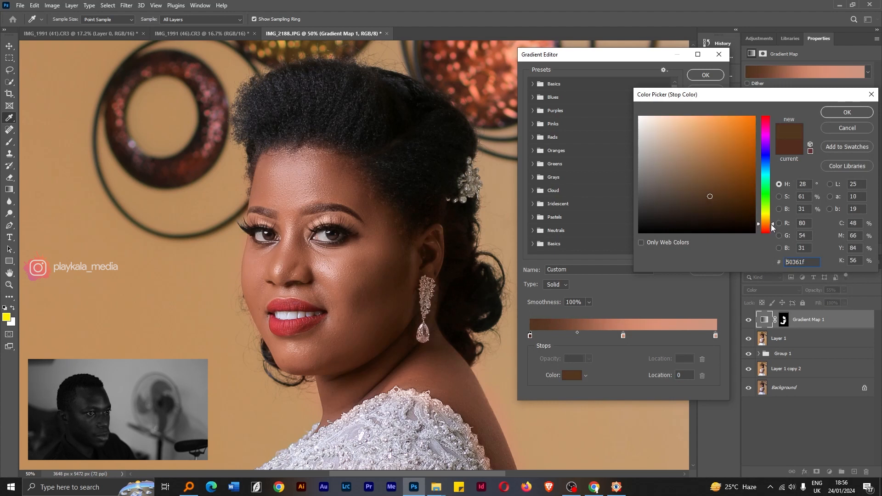
drag(773, 227, 772, 225)
click(845, 114)
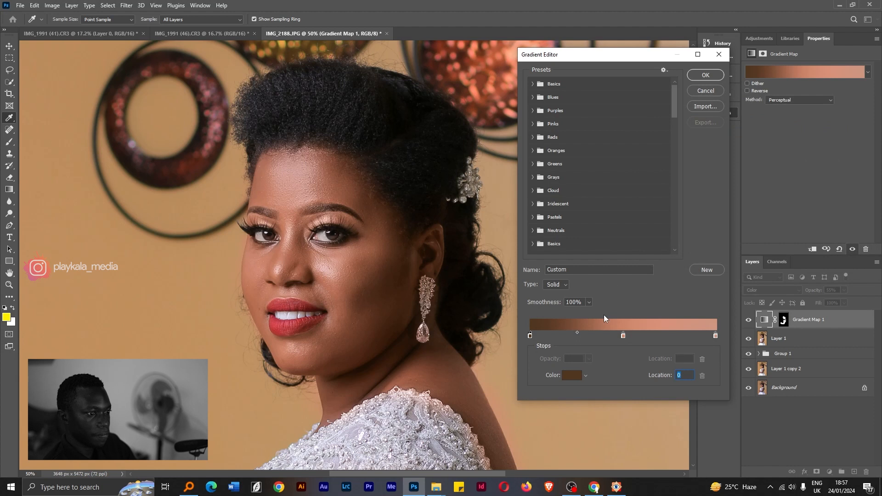
- Shift the hue of the gradient's middle stop to 28°, giving the color cd996a
click(623, 334)
click(573, 376)
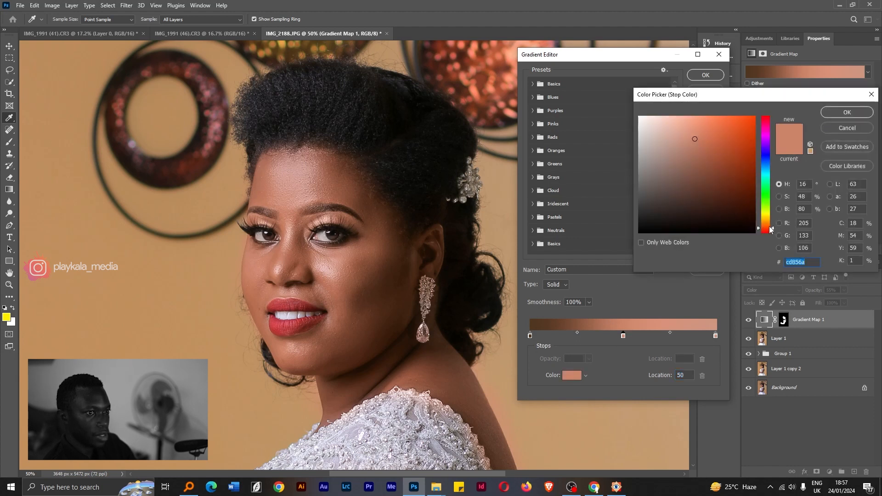
drag(772, 230, 772, 226)
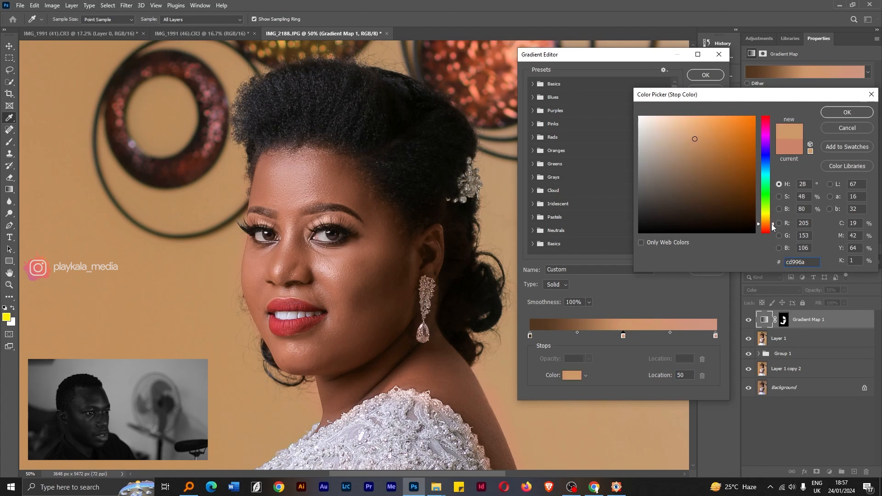
click(846, 113)
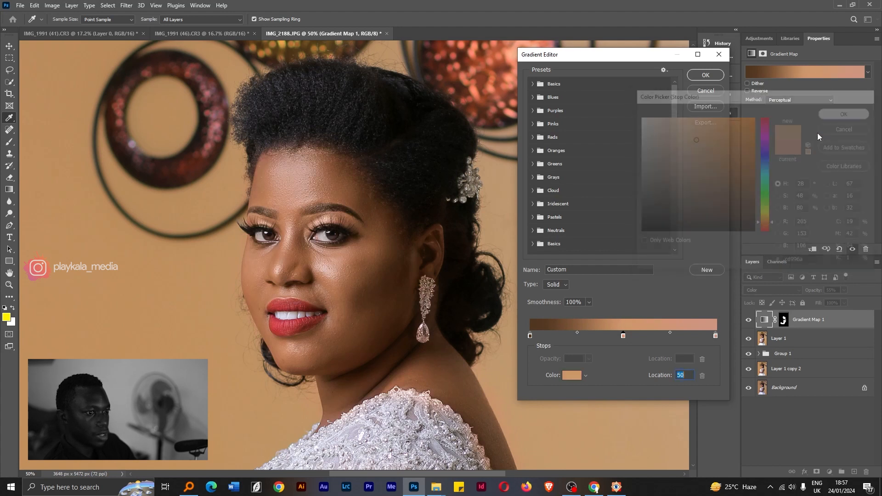
- Shift the hue of the gradient's end stop to 21°, giving the color cf9d82, and apply the edited gradient
drag(714, 335, 716, 335)
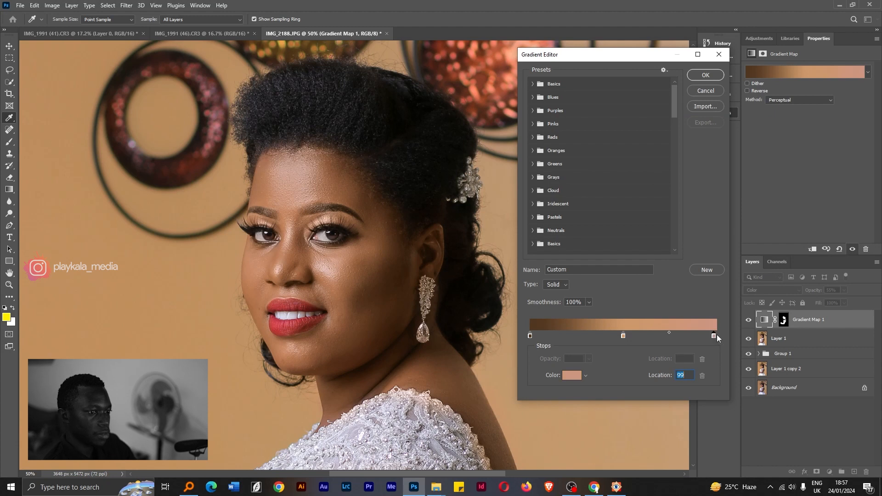
click(573, 376)
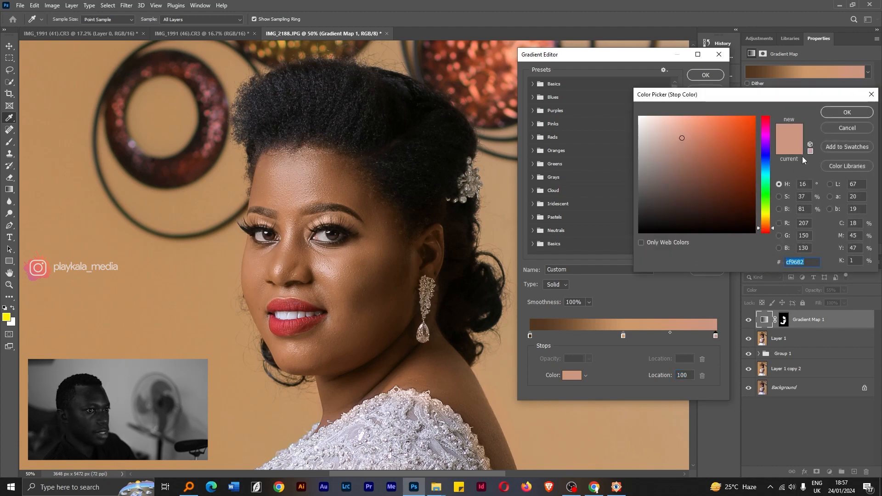
drag(772, 231, 772, 227)
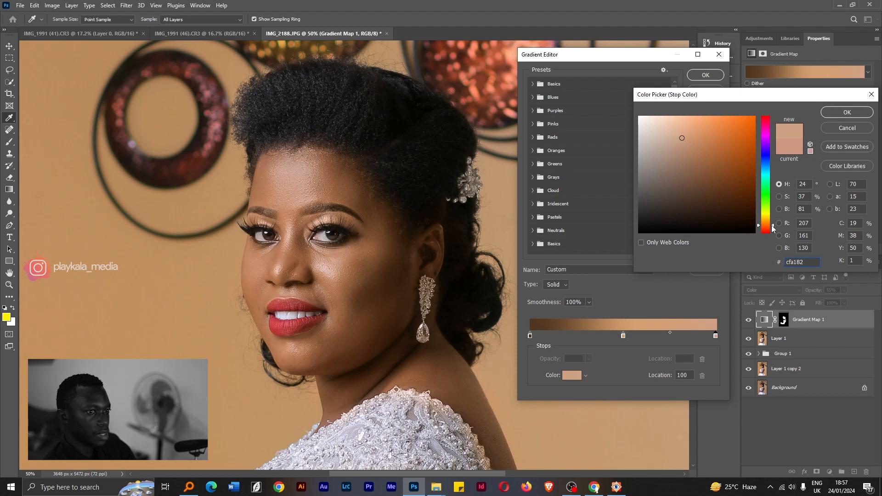
drag(771, 225, 772, 226)
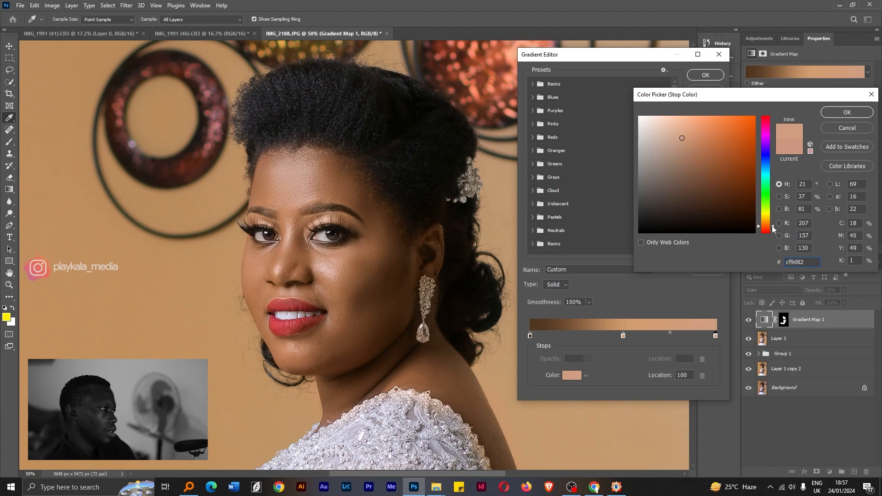
click(846, 113)
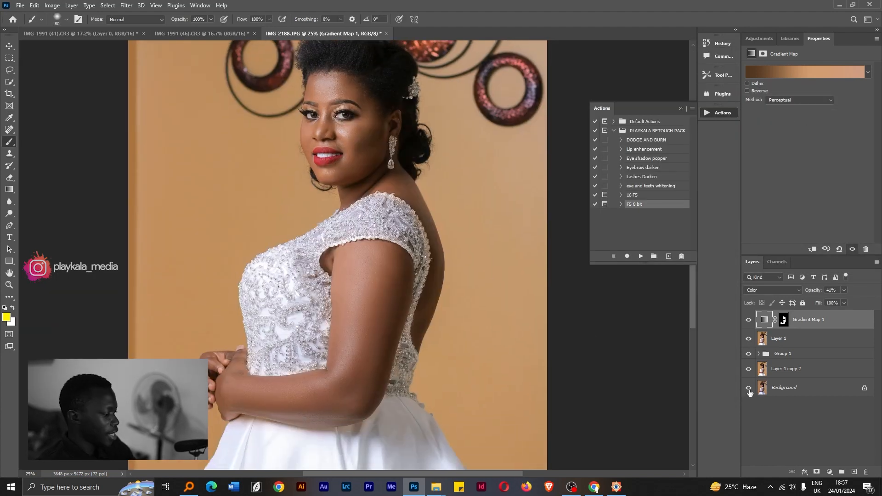
- Compare the retouched portrait with the original by repeatedly isolating the Background layer and restoring all layers
alt+click(749, 390)
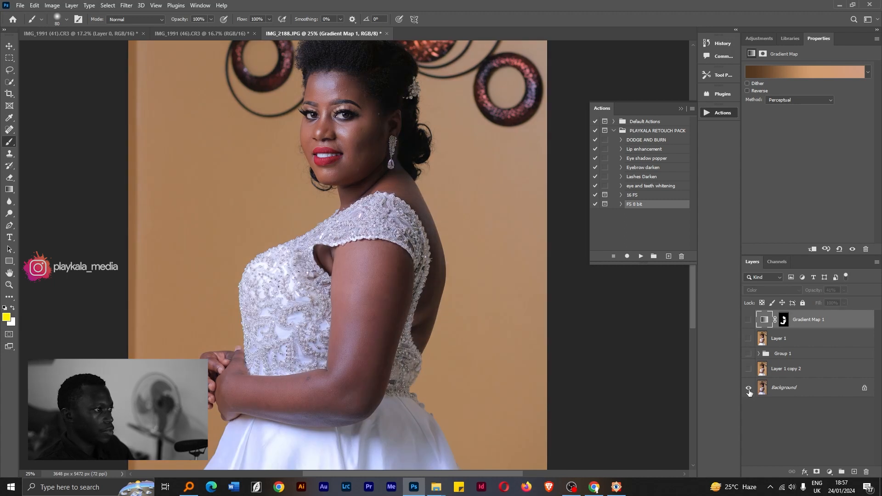
alt+click(749, 390)
alt+click(749, 389)
alt+click(749, 391)
key(ctrl+minus)
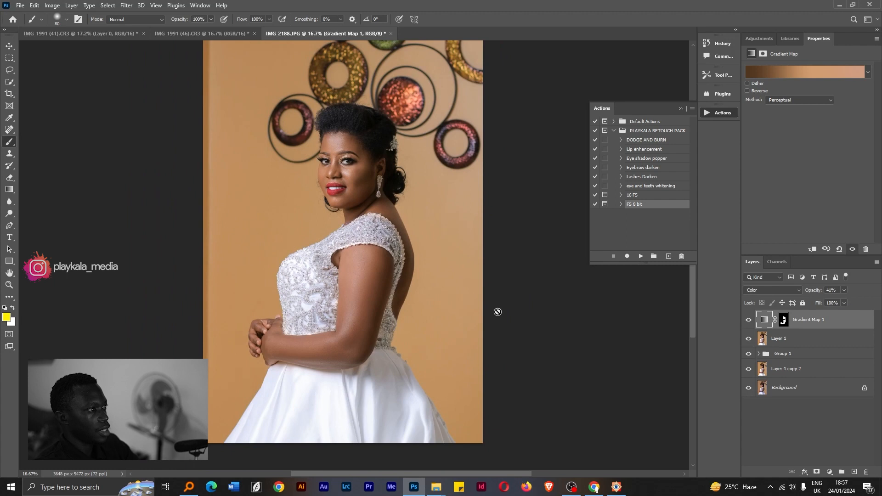
alt+click(749, 390)
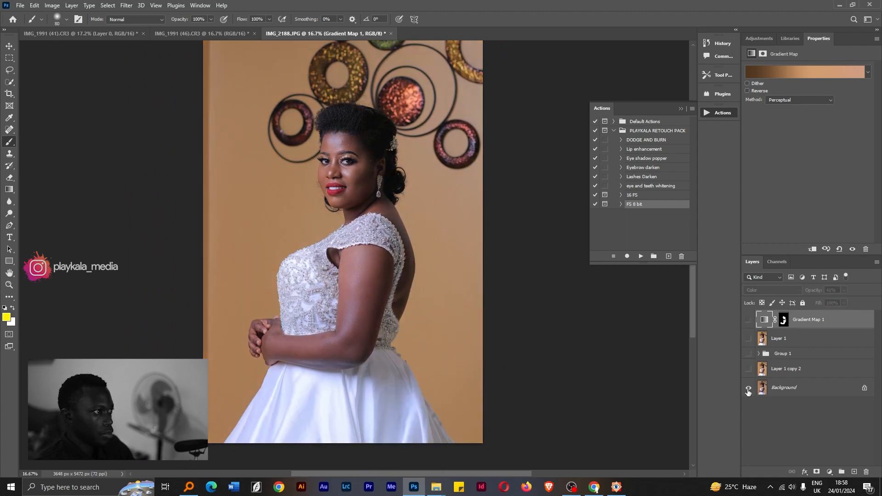
alt+click(748, 391)
alt+click(748, 390)
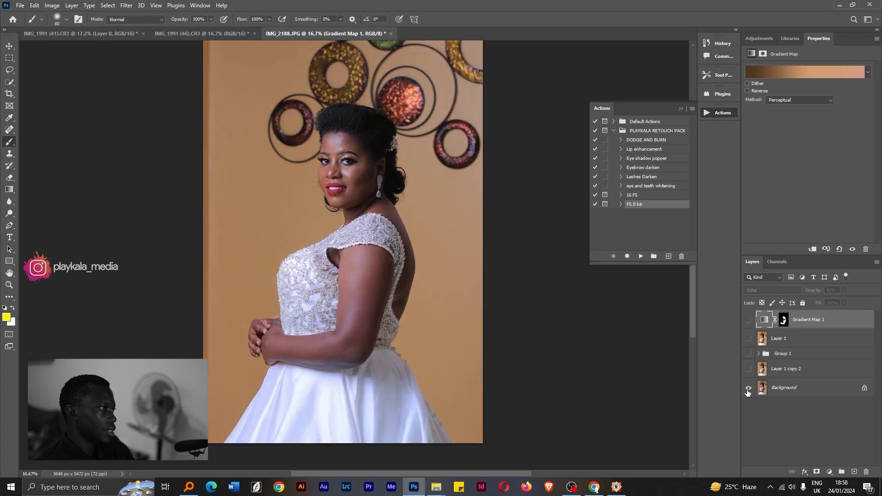
alt+click(748, 390)
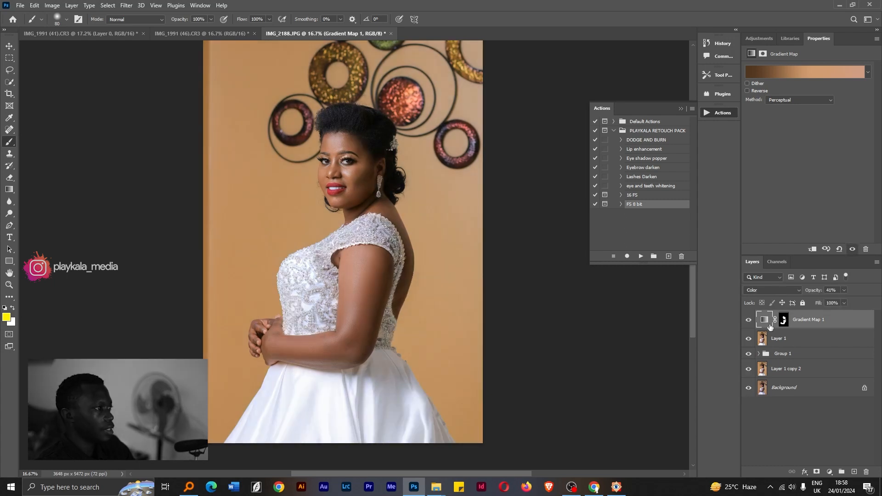
- Add a Curves adjustment layer above the Gradient Map with black point input 9 and white point input 250, and compare its effect
click(720, 112)
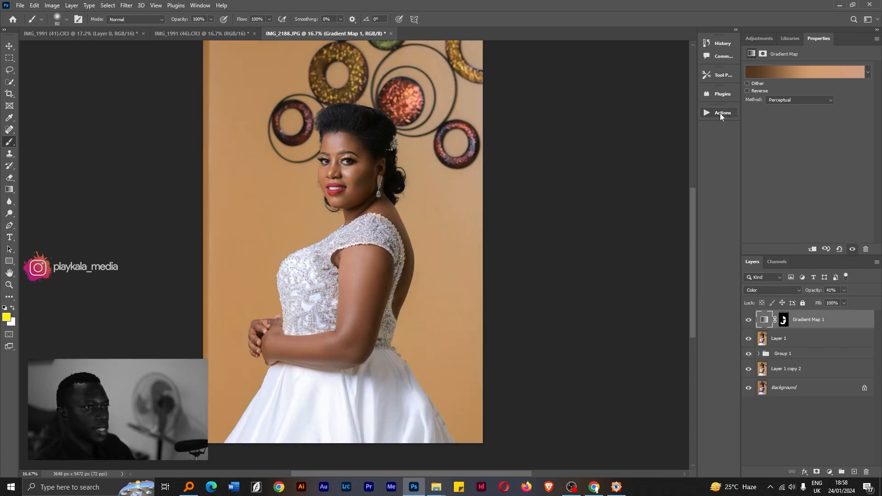
drag(491, 241, 524, 247)
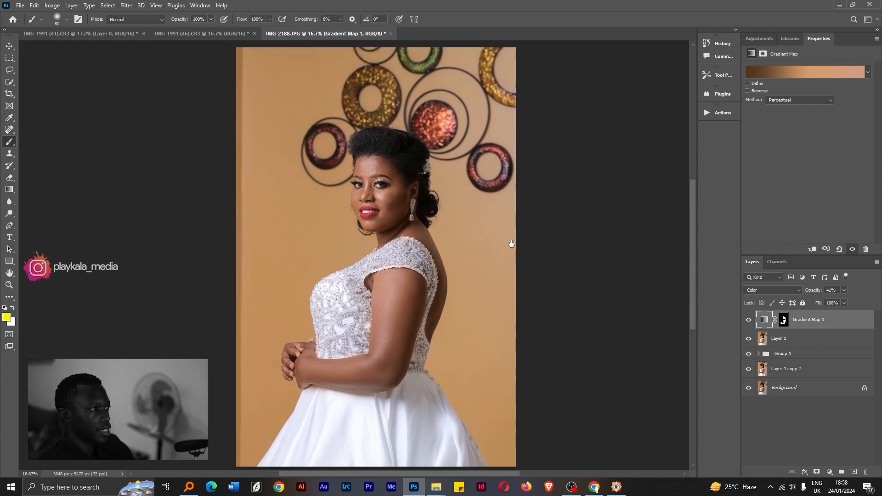
click(795, 416)
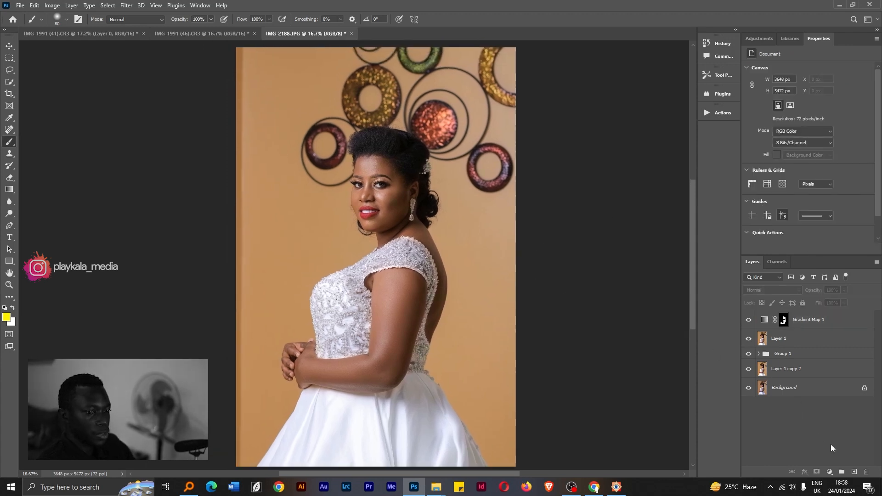
click(829, 471)
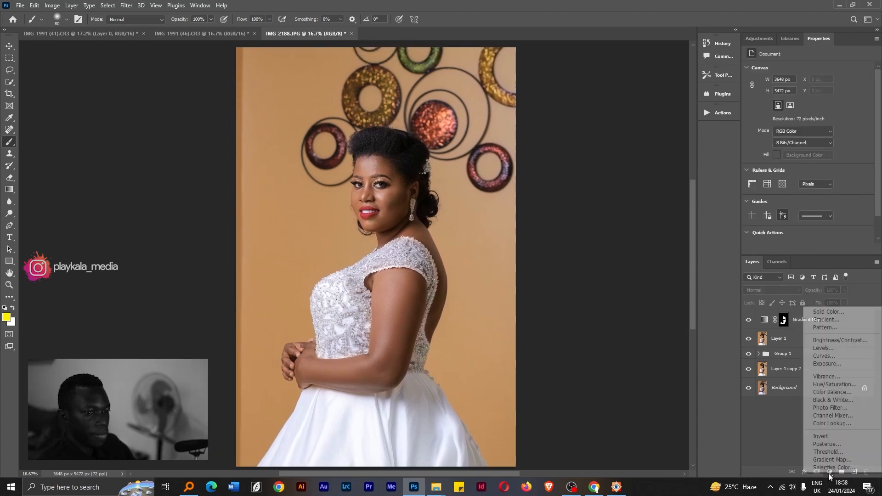
click(841, 357)
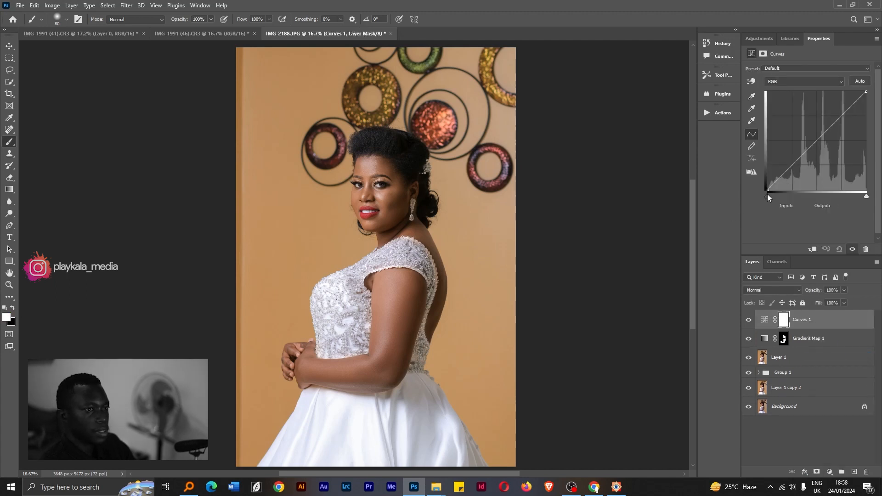
drag(767, 196, 771, 197)
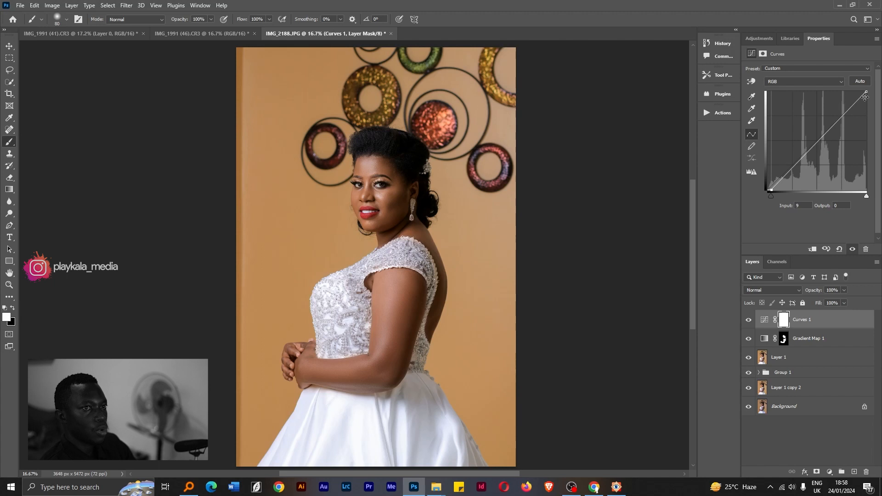
drag(866, 91, 864, 92)
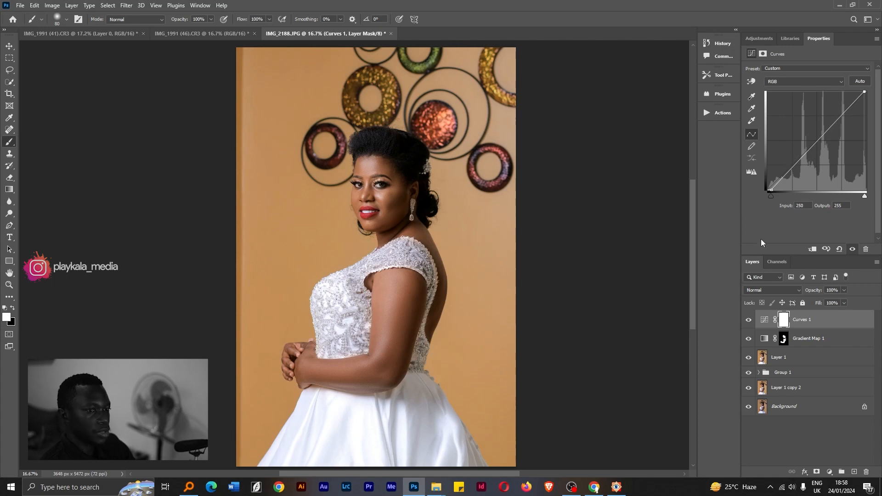
click(749, 321)
click(748, 321)
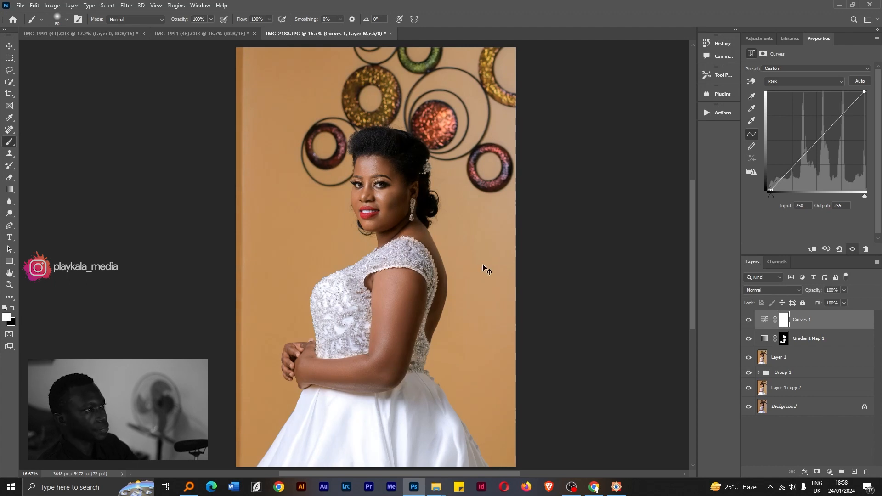
- Crop the document to a 4:5 ratio of 4160 x 5200 px, trimming the photo's height and extending the canvas beyond both sides
key(ctrl+minus)
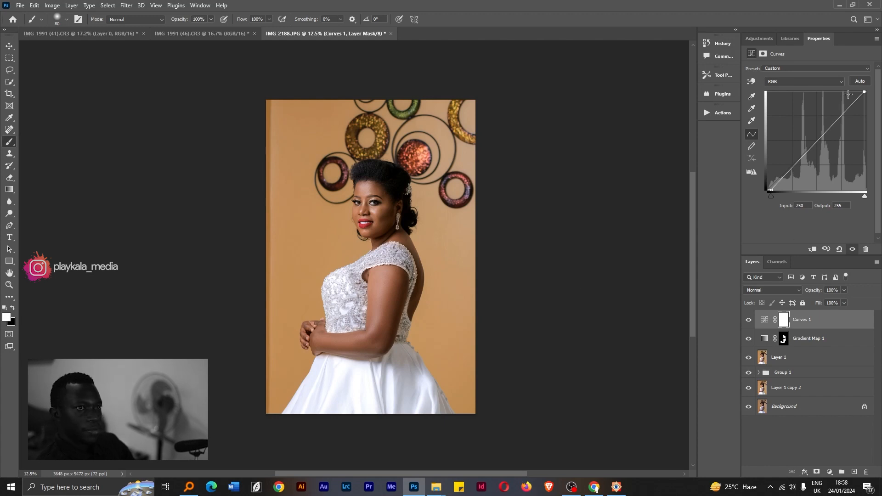
click(822, 325)
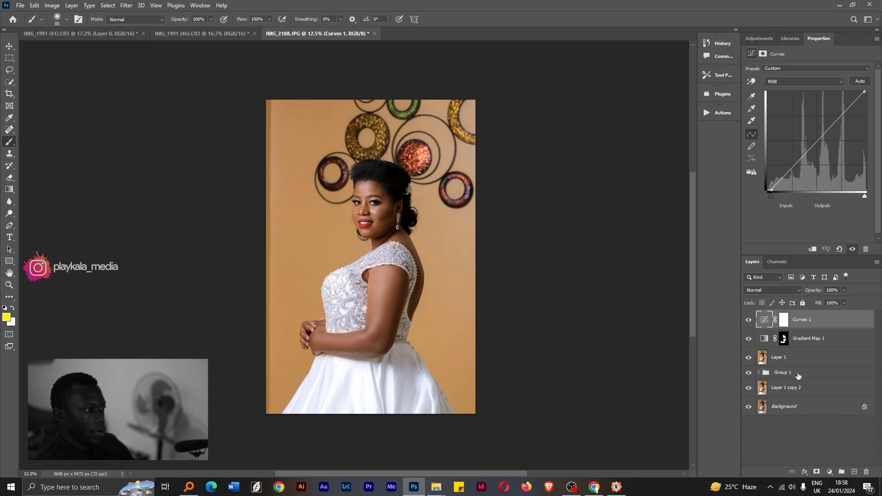
click(779, 428)
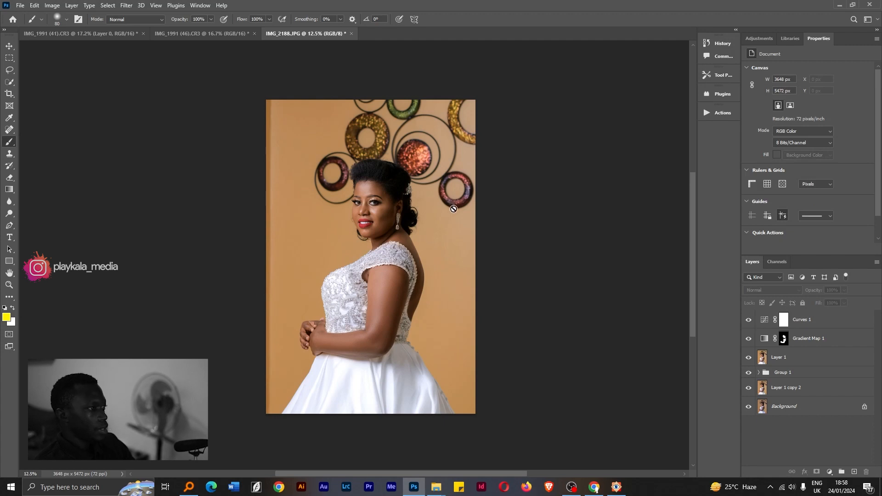
key(c)
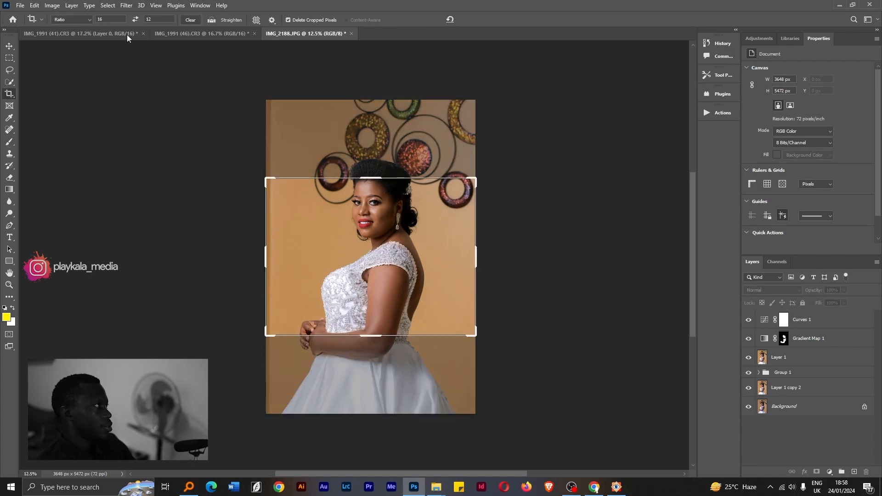
click(72, 18)
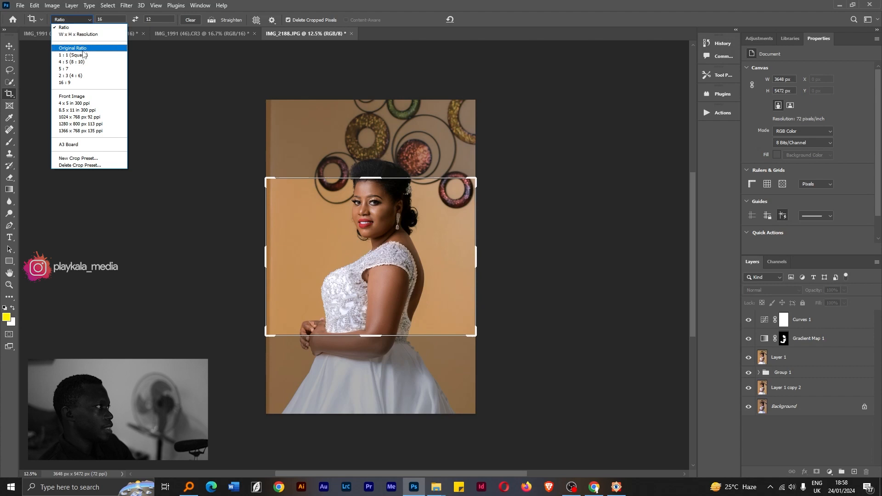
click(73, 61)
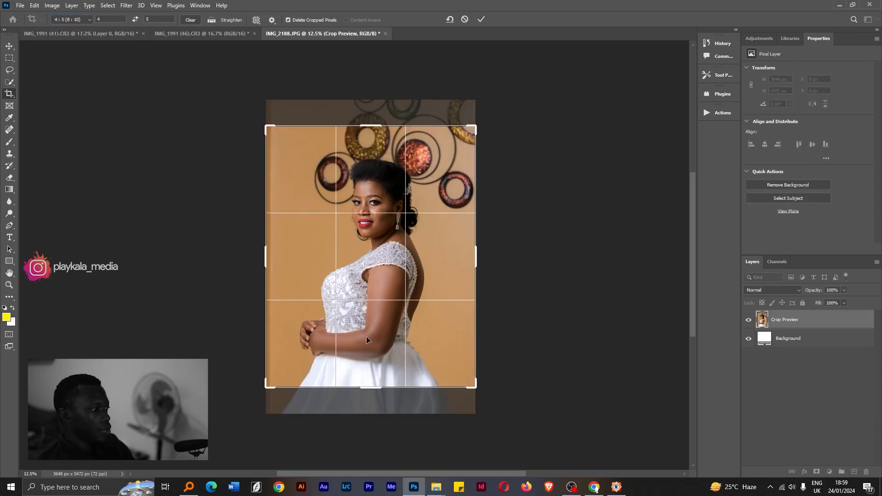
mouse_move(368, 386)
mouse_down()
mouse_move(368, 411)
mouse_move(369, 400)
mouse_up()
mouse_move(382, 109)
mouse_down()
mouse_move(381, 87)
mouse_move(379, 98)
mouse_up()
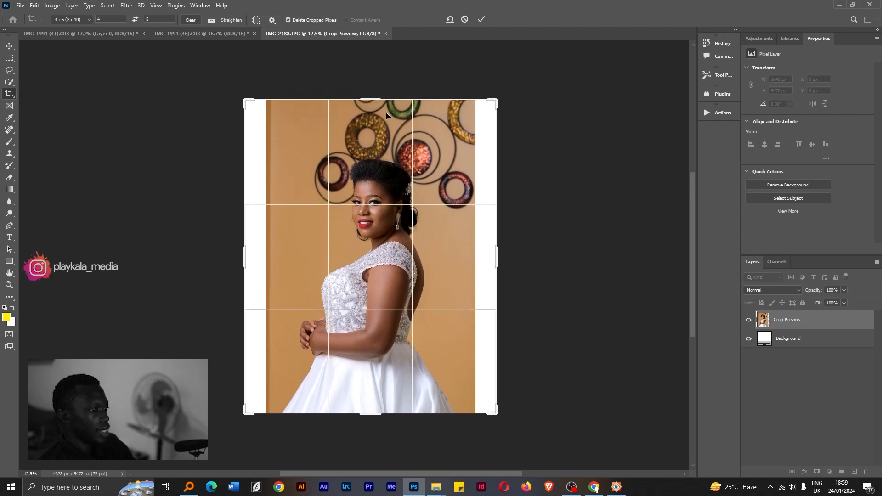
drag(371, 99, 369, 106)
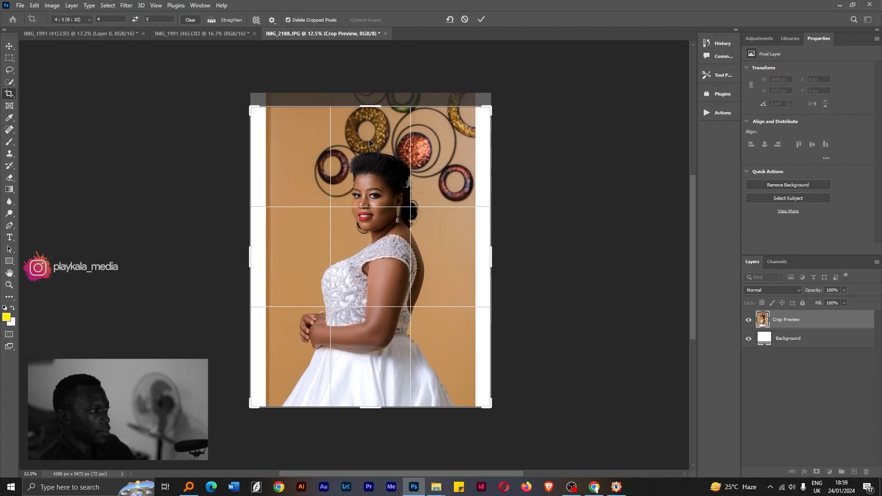
key(Return)
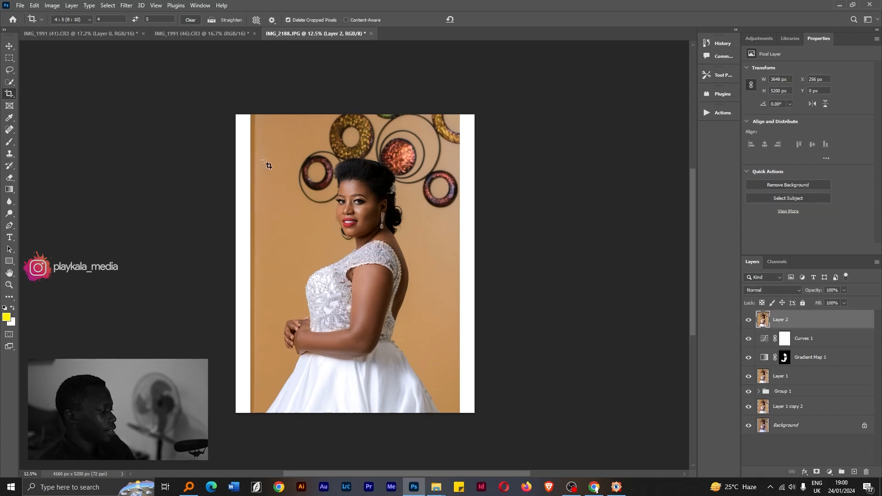
- Select a narrow full-height strip at the photo's left edge on Layer 2 and stretch it outward to about 347% width over the white margin
key(m)
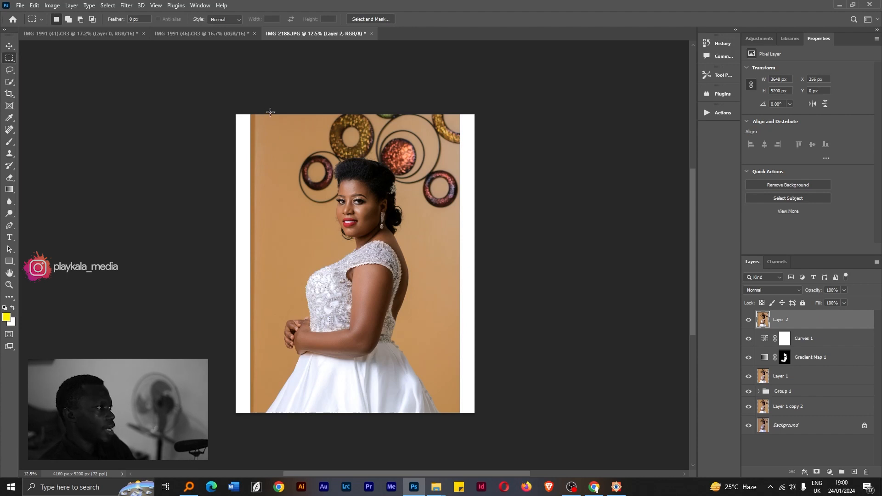
drag(265, 115, 246, 445)
click(253, 108)
drag(261, 109, 238, 419)
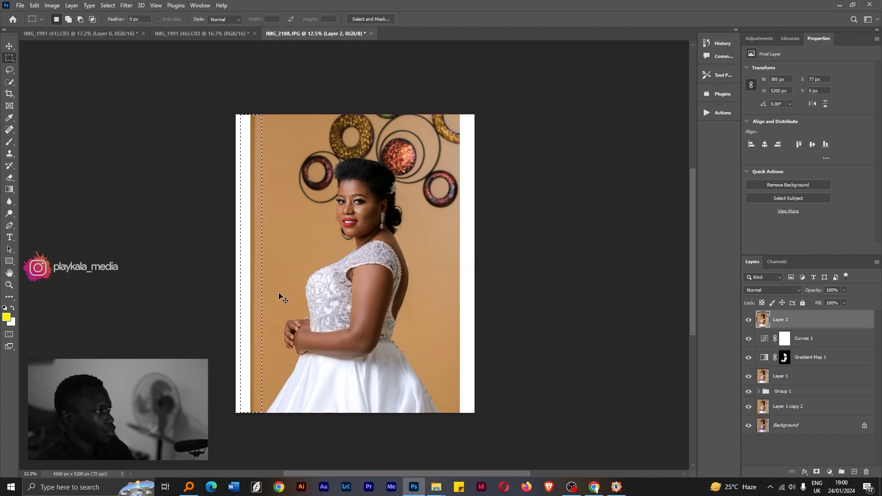
key(ctrl+t)
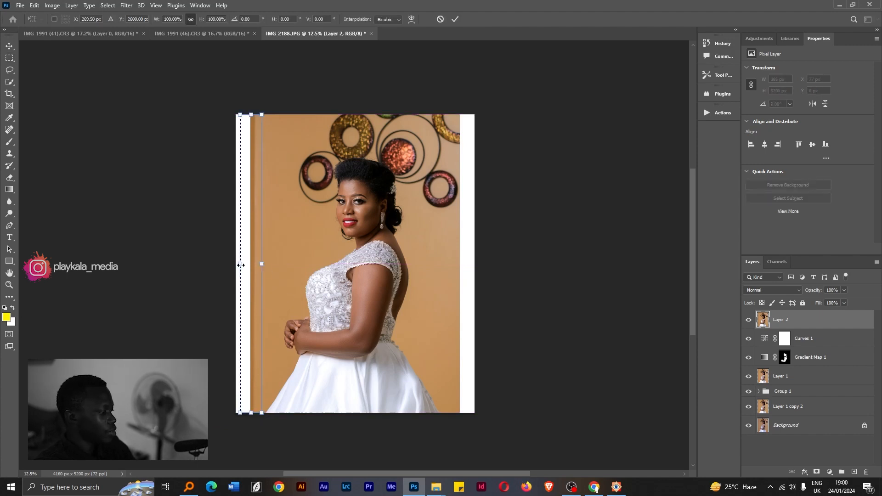
drag(241, 265, 185, 264)
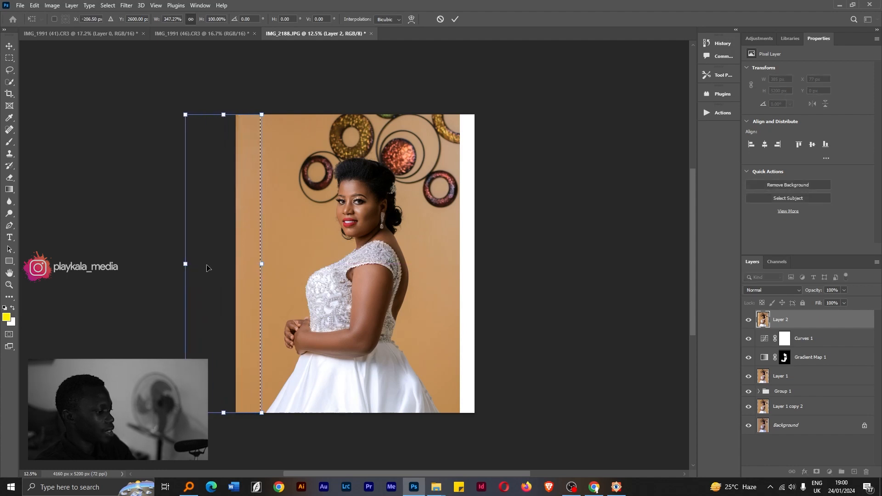
key(Return)
key(ctrl+d)
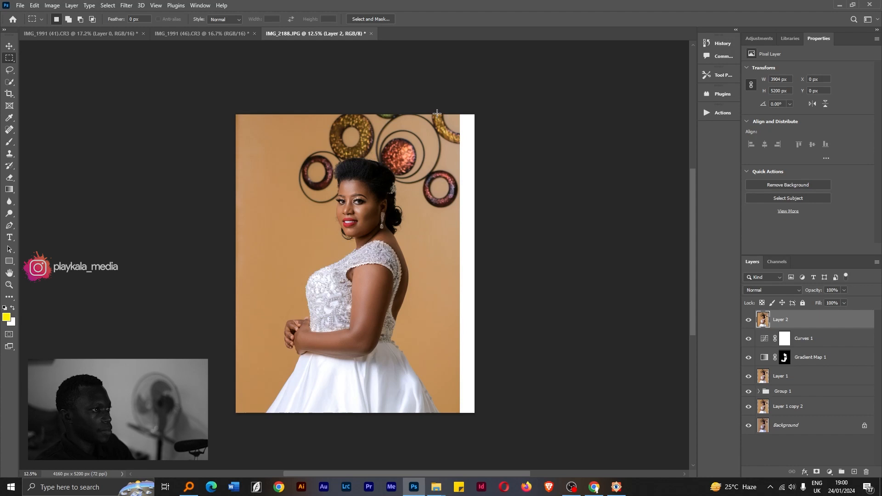
- Select a full-height strip about 635 px wide along the canvas's right edge on Layer 2, stretch it outward over the white margin, and deselect
drag(437, 111, 487, 438)
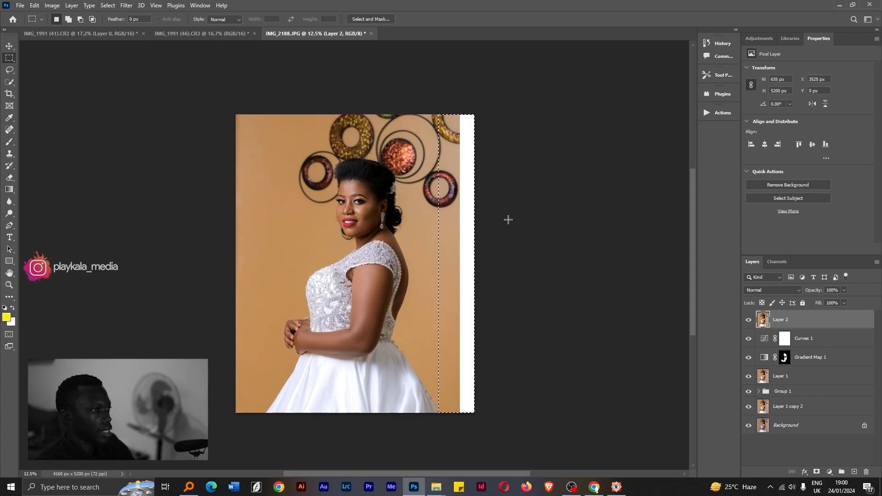
key(ctrl+t)
drag(475, 265, 505, 269)
key(Escape)
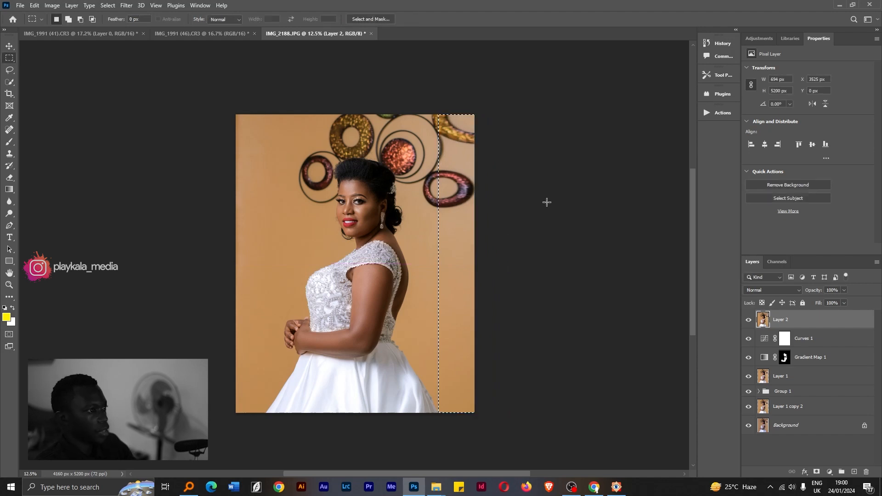
key(ctrl+d)
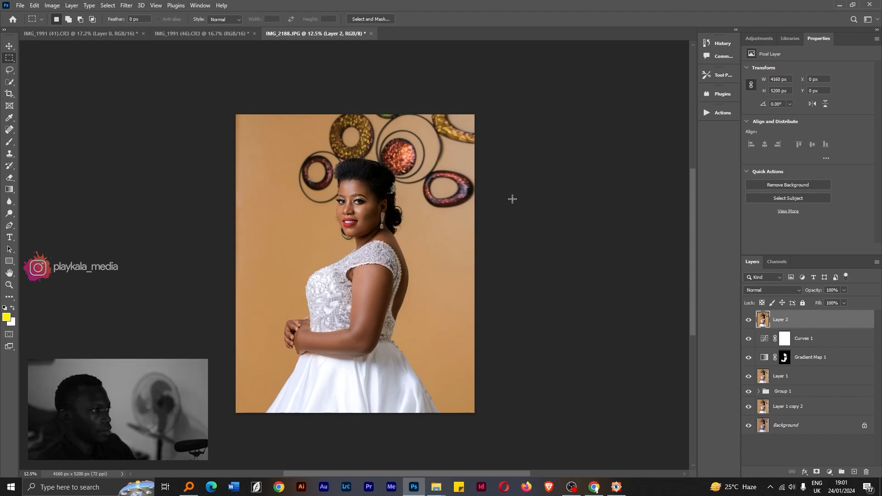
- Compare the finished 4:5 portrait with the original by isolating the Background layer twice and restoring all layers each time
scroll(417, 228, up, 1)
drag(403, 190, 443, 251)
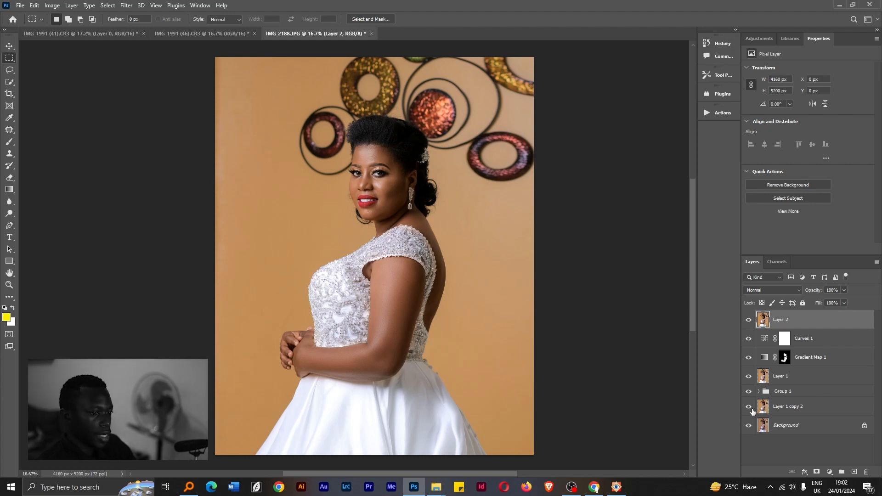
alt+click(748, 427)
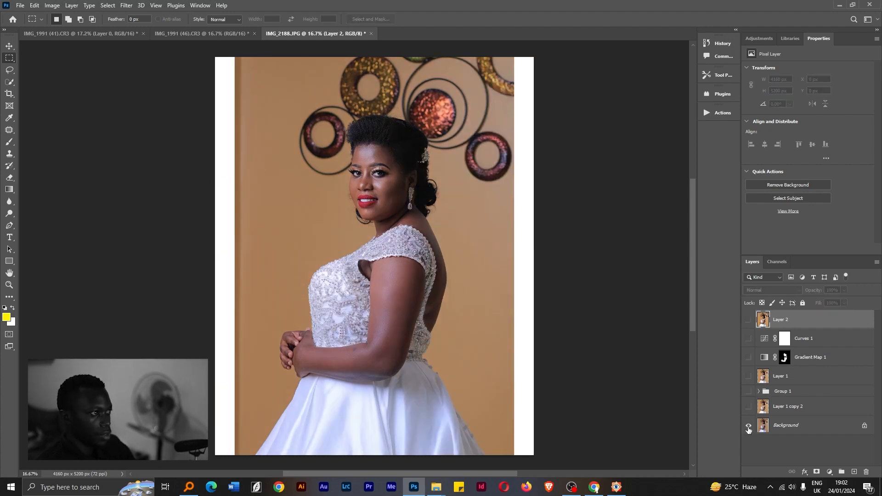
alt+click(748, 427)
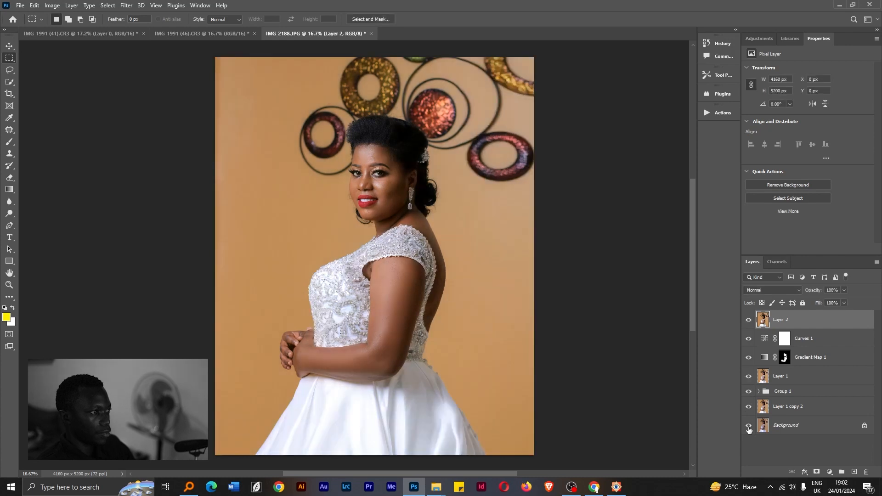
alt+click(748, 426)
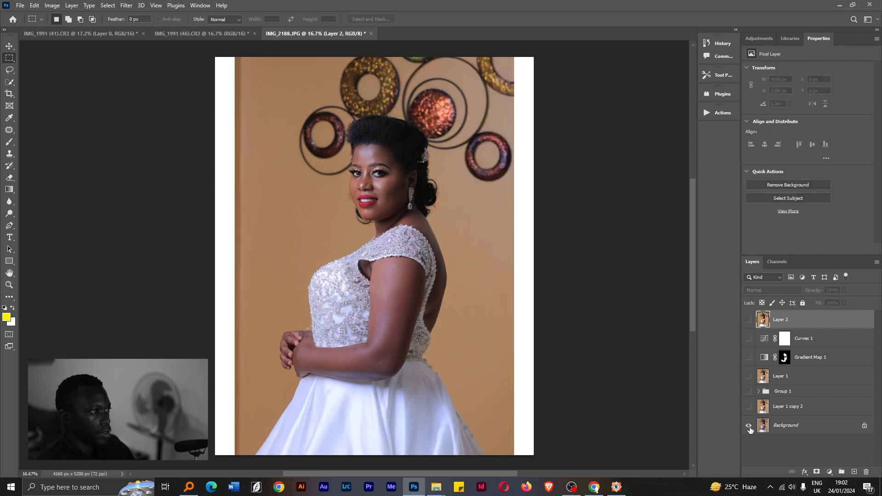
alt+click(748, 427)
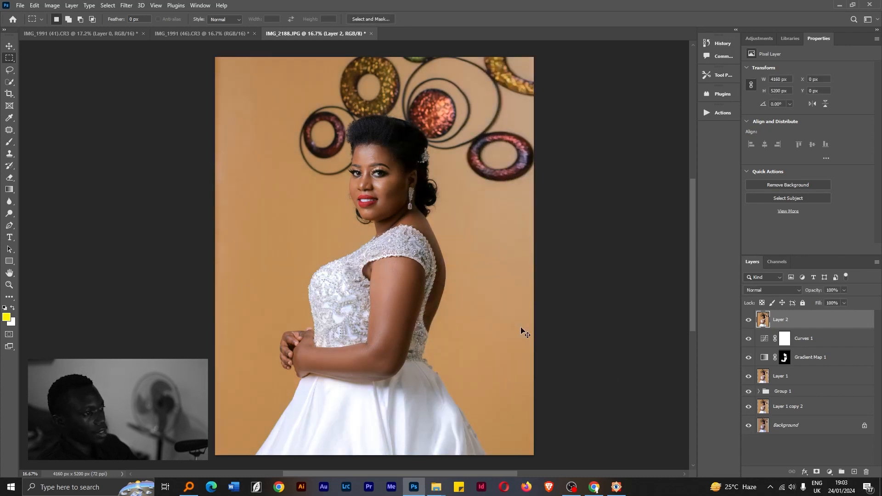
key(ctrl+minus)
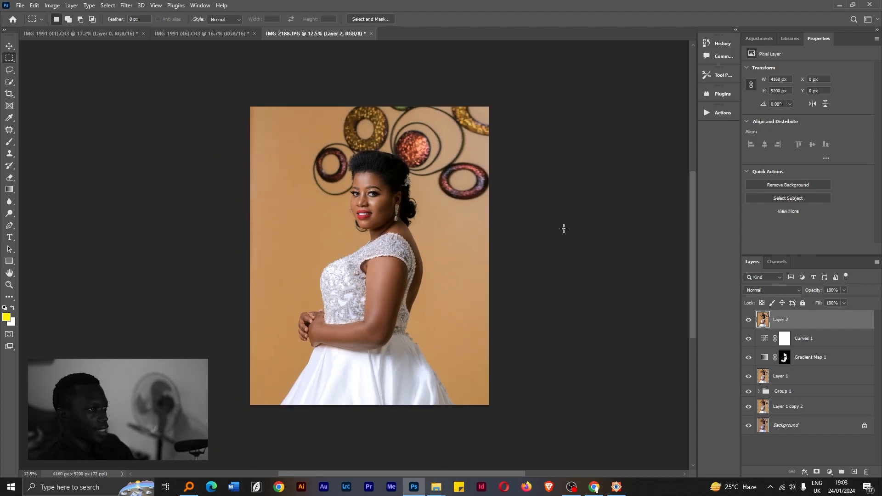